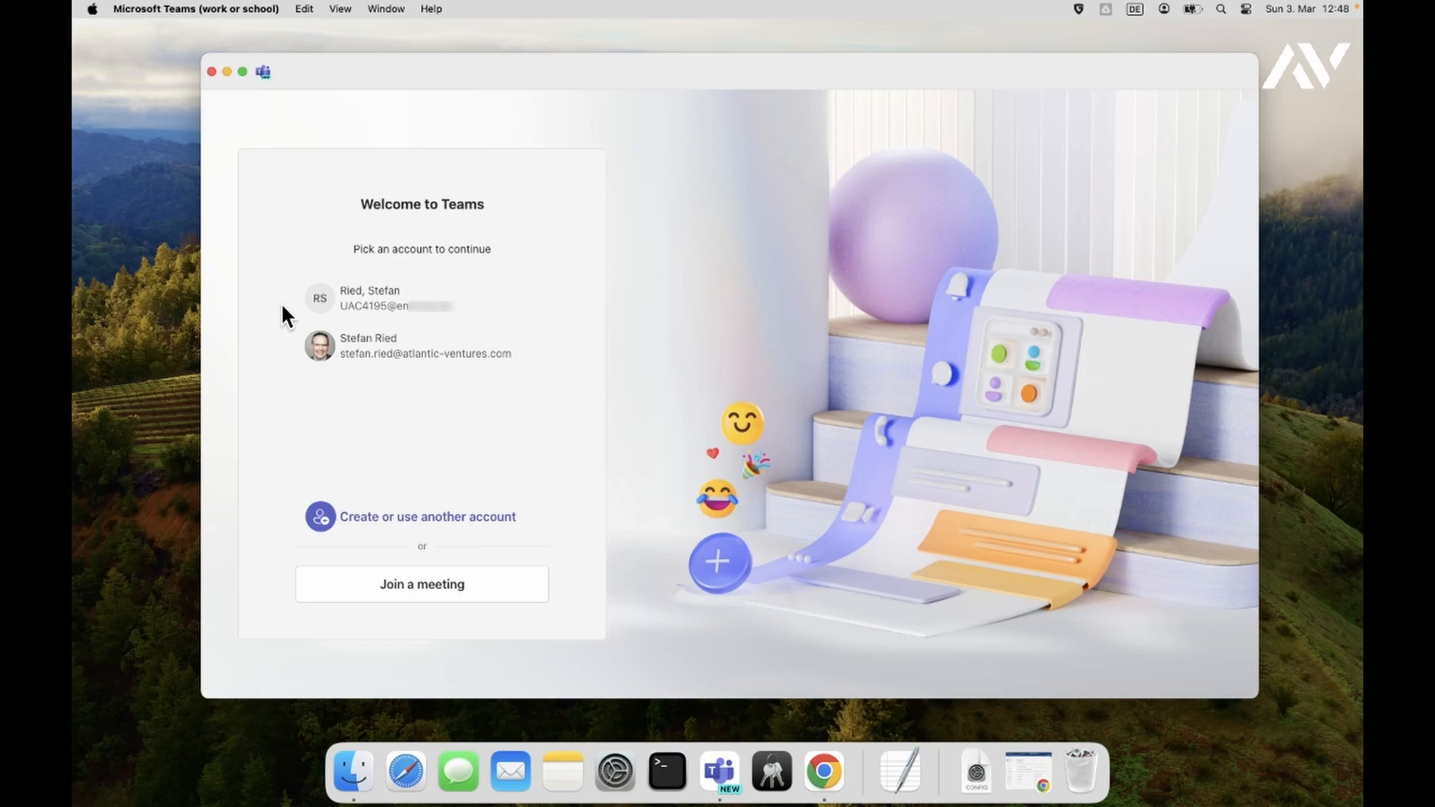
- Sign in to Teams with the first work account until the admin-restricted-access notice appears, then quit
left_click(341, 299)
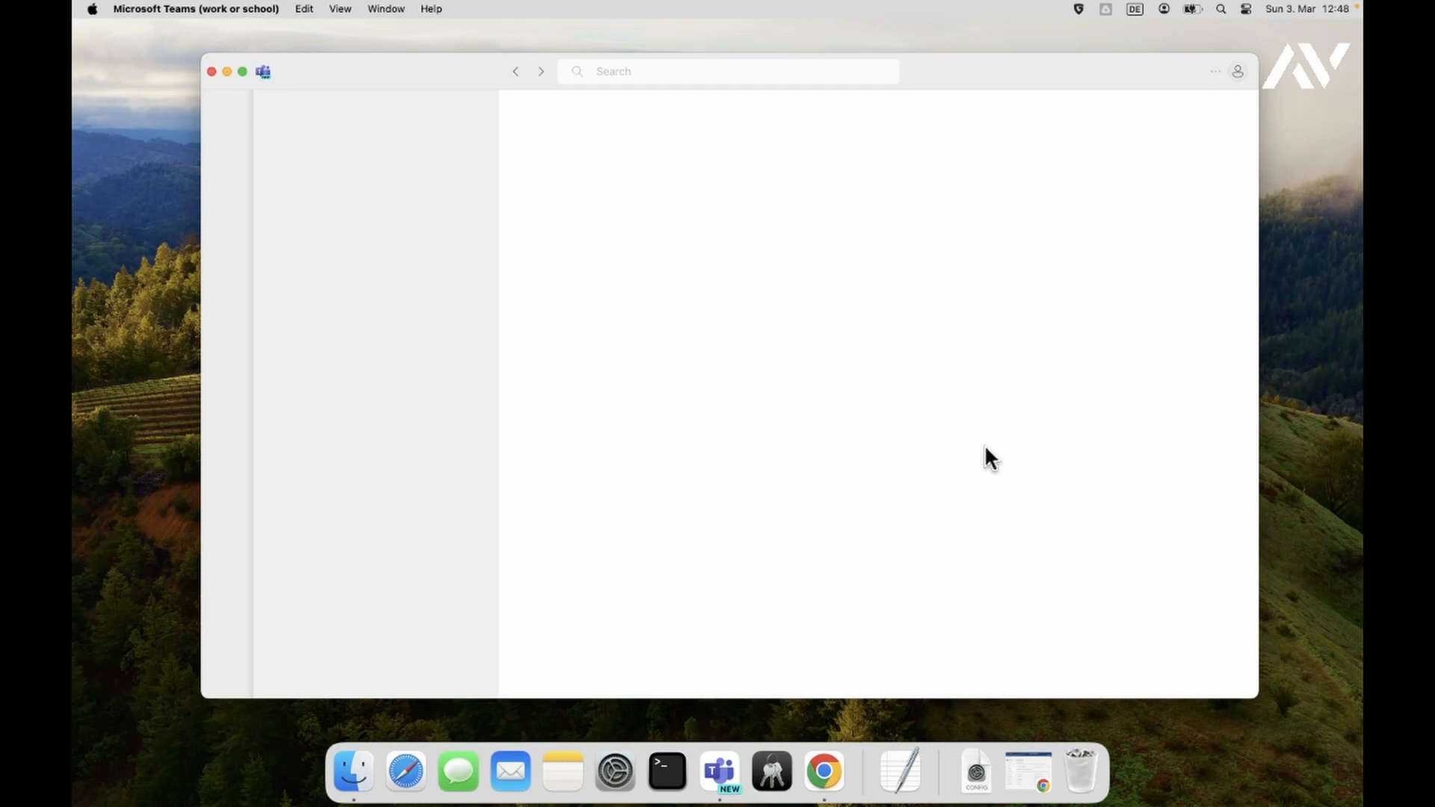
key("super+q")
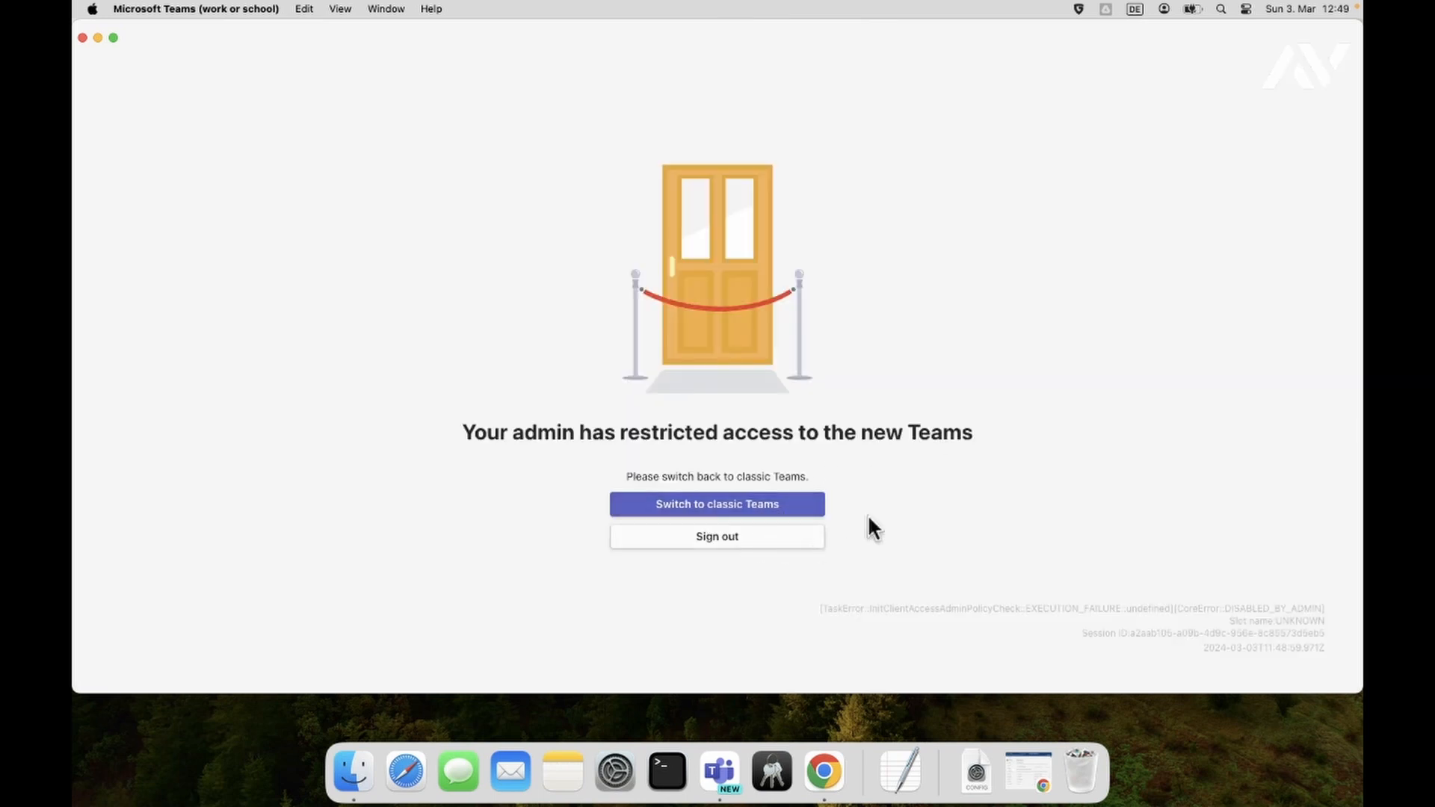
- Sign out of the restricted new Teams, relaunch it from the Dock, and pick the second account
left_click(756, 536)
left_click(719, 766)
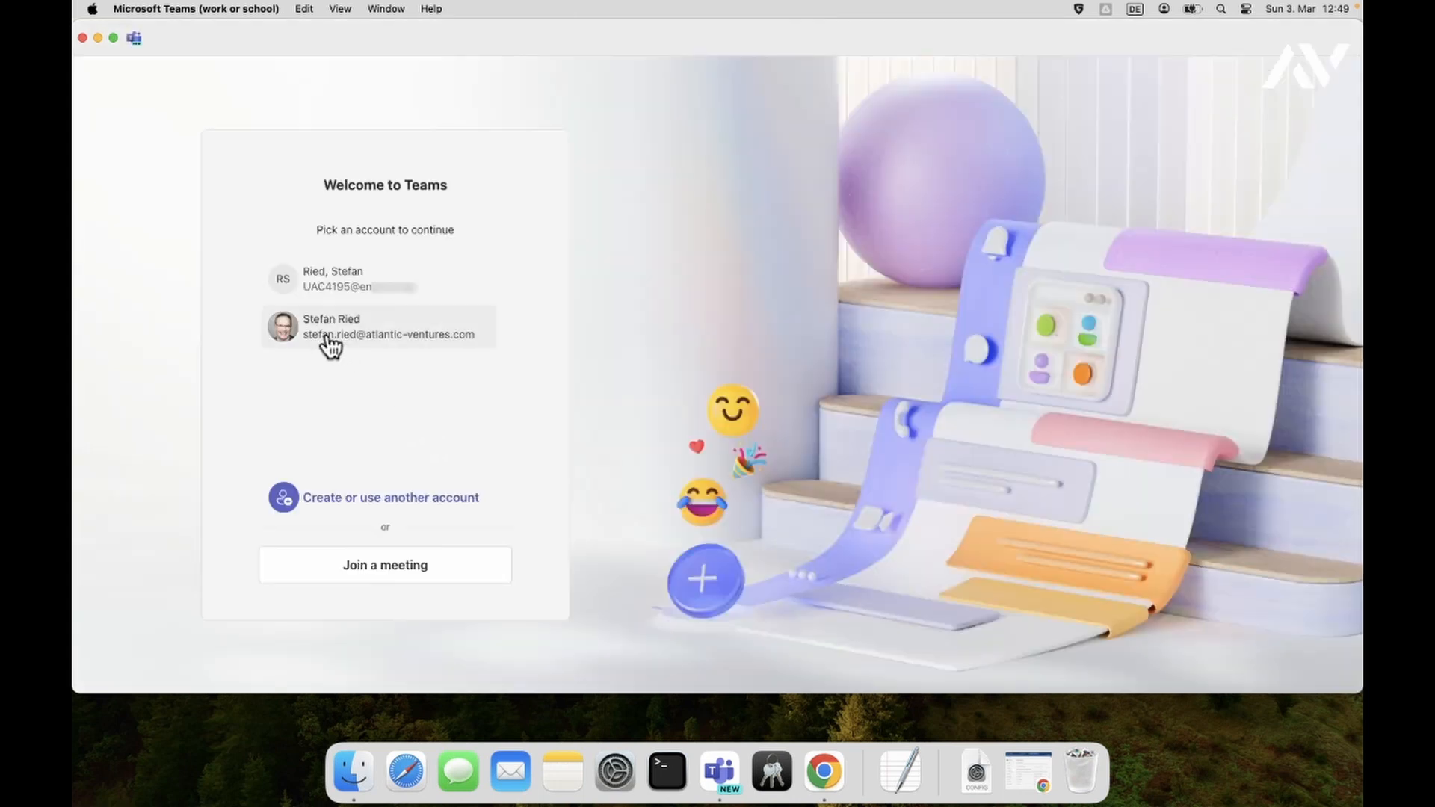
left_click(326, 343)
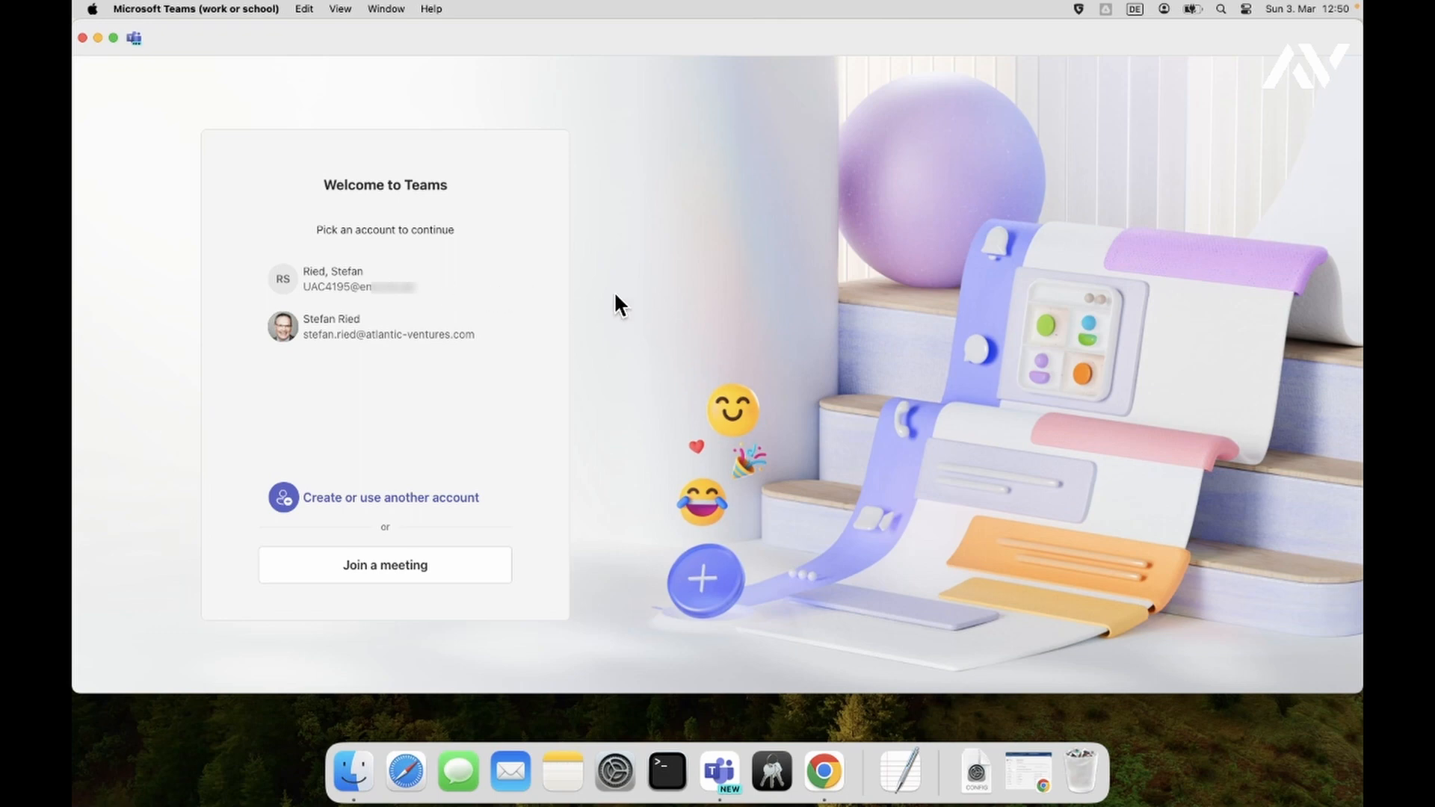
- Minimize Teams and show the home folder in Finder through the Go menu
left_click(97, 38)
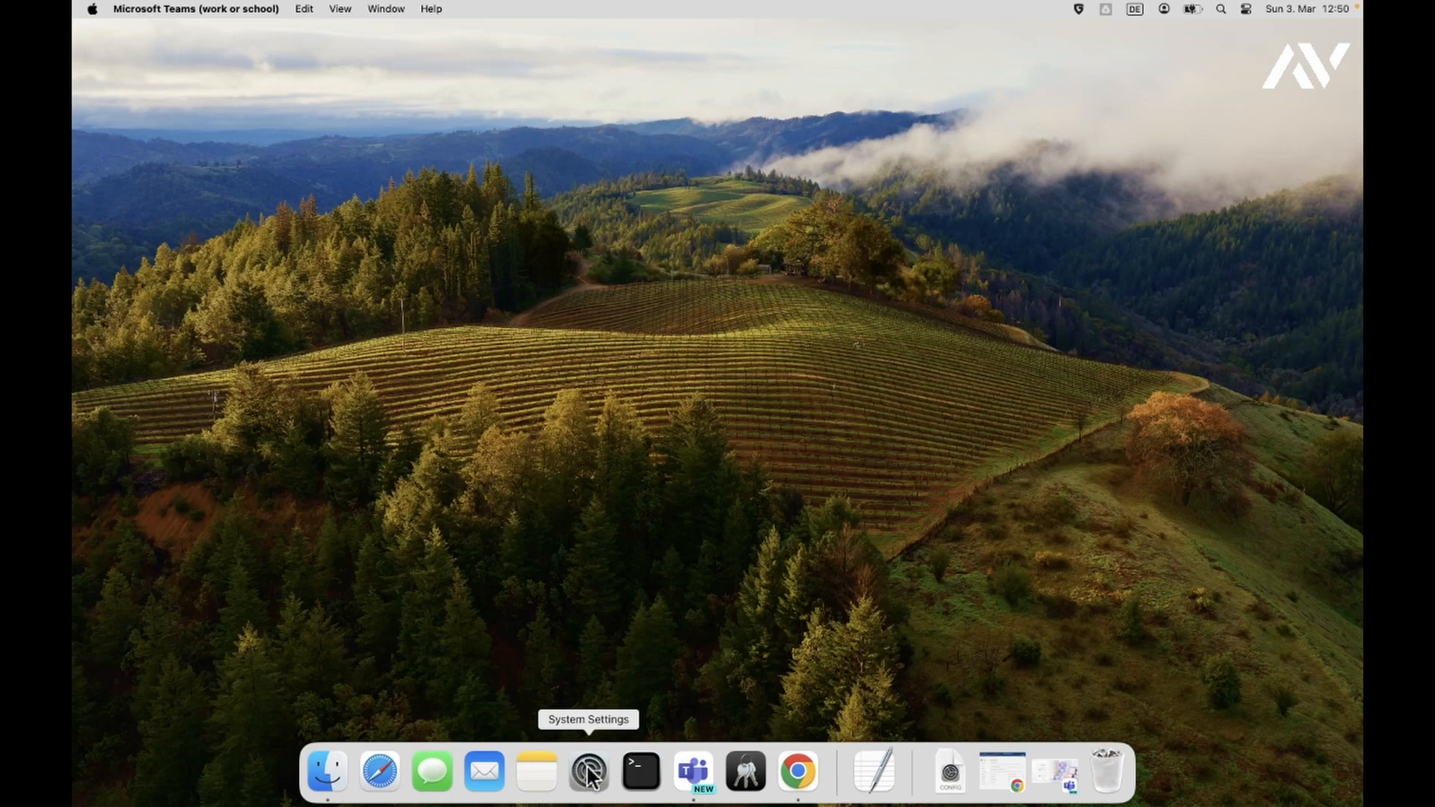
left_click(321, 764)
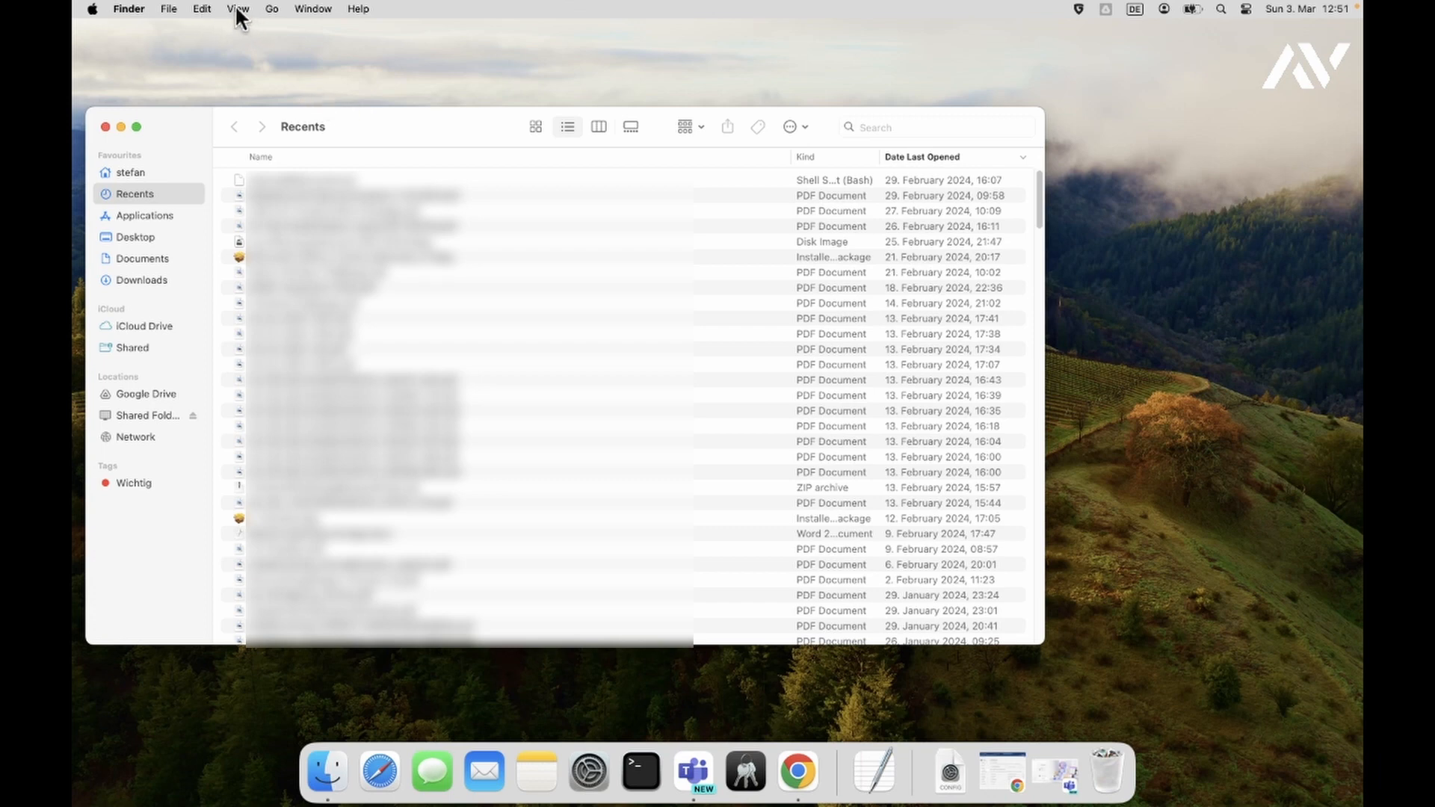
left_click(273, 9)
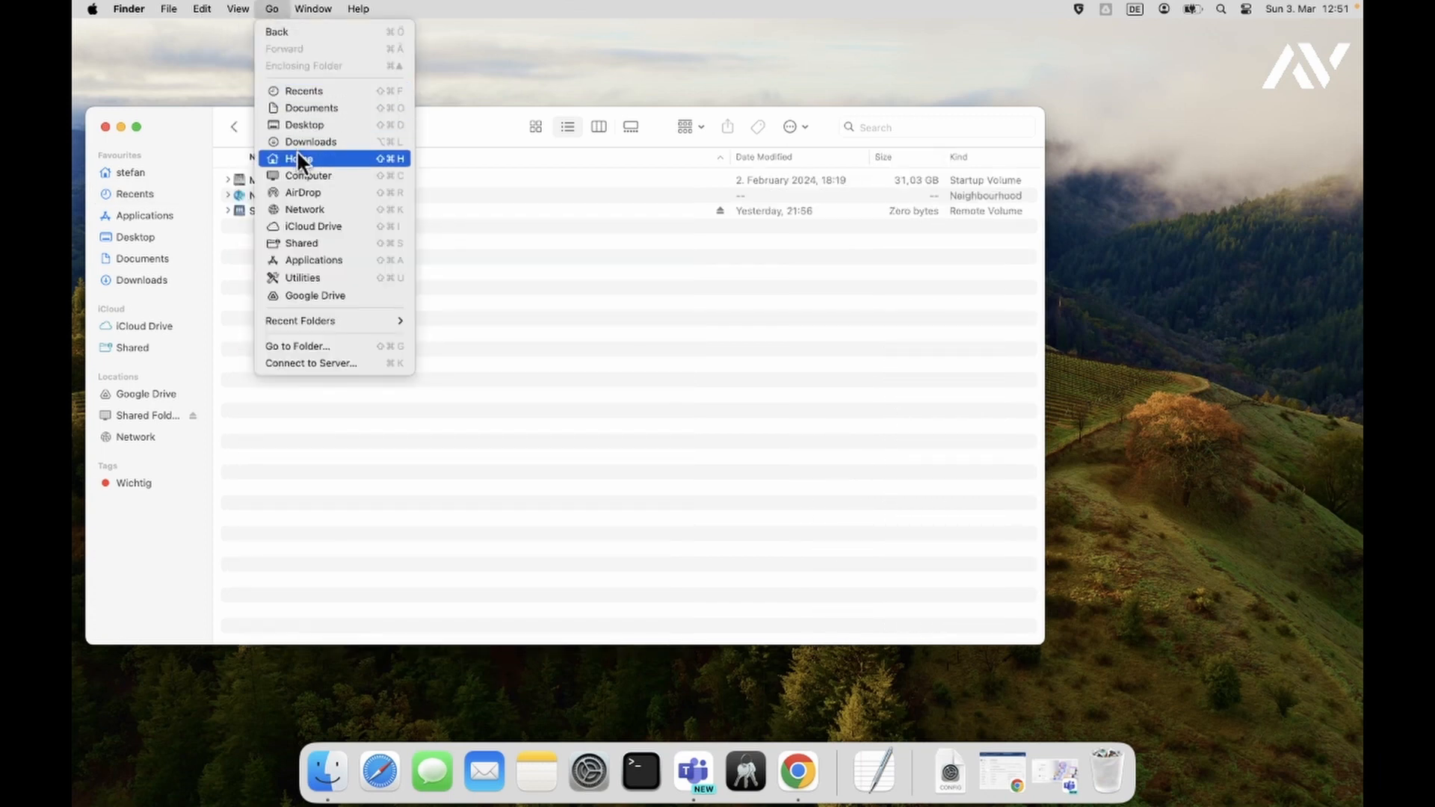
left_click(297, 159)
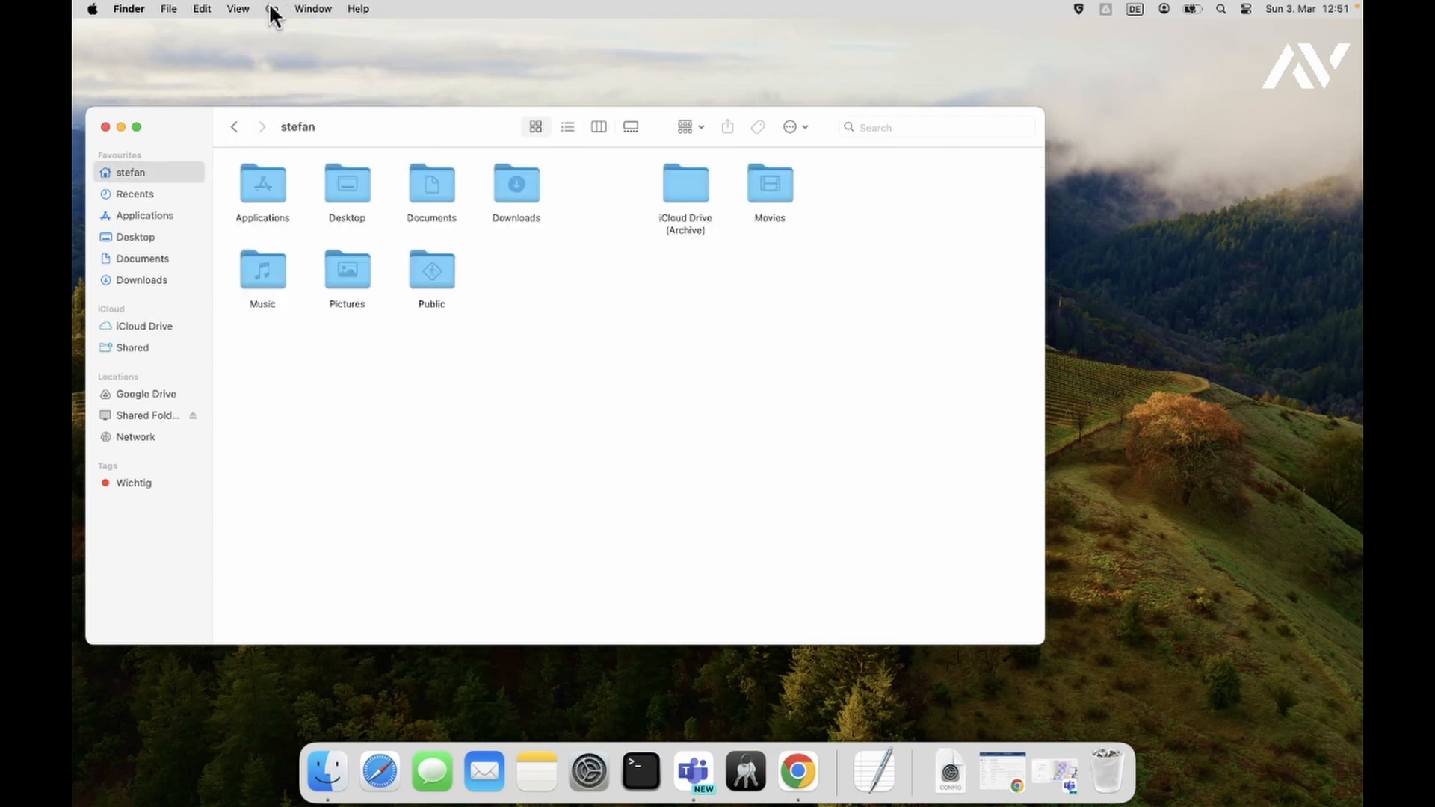
left_click(272, 9)
- Open the hidden Library folder in column view and browse Caches and Containers, returning to Application Support
left_click(327, 346)
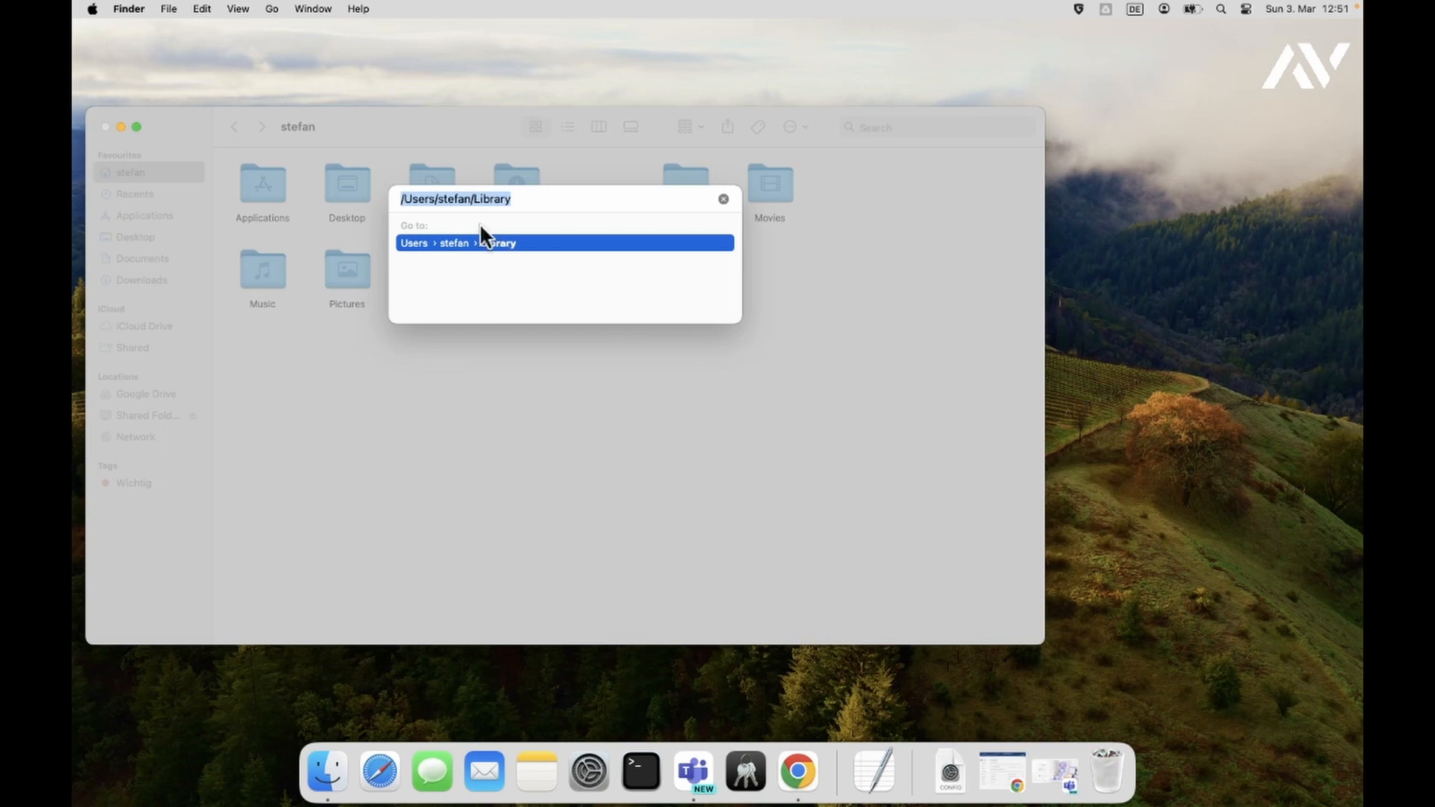
left_click(486, 242)
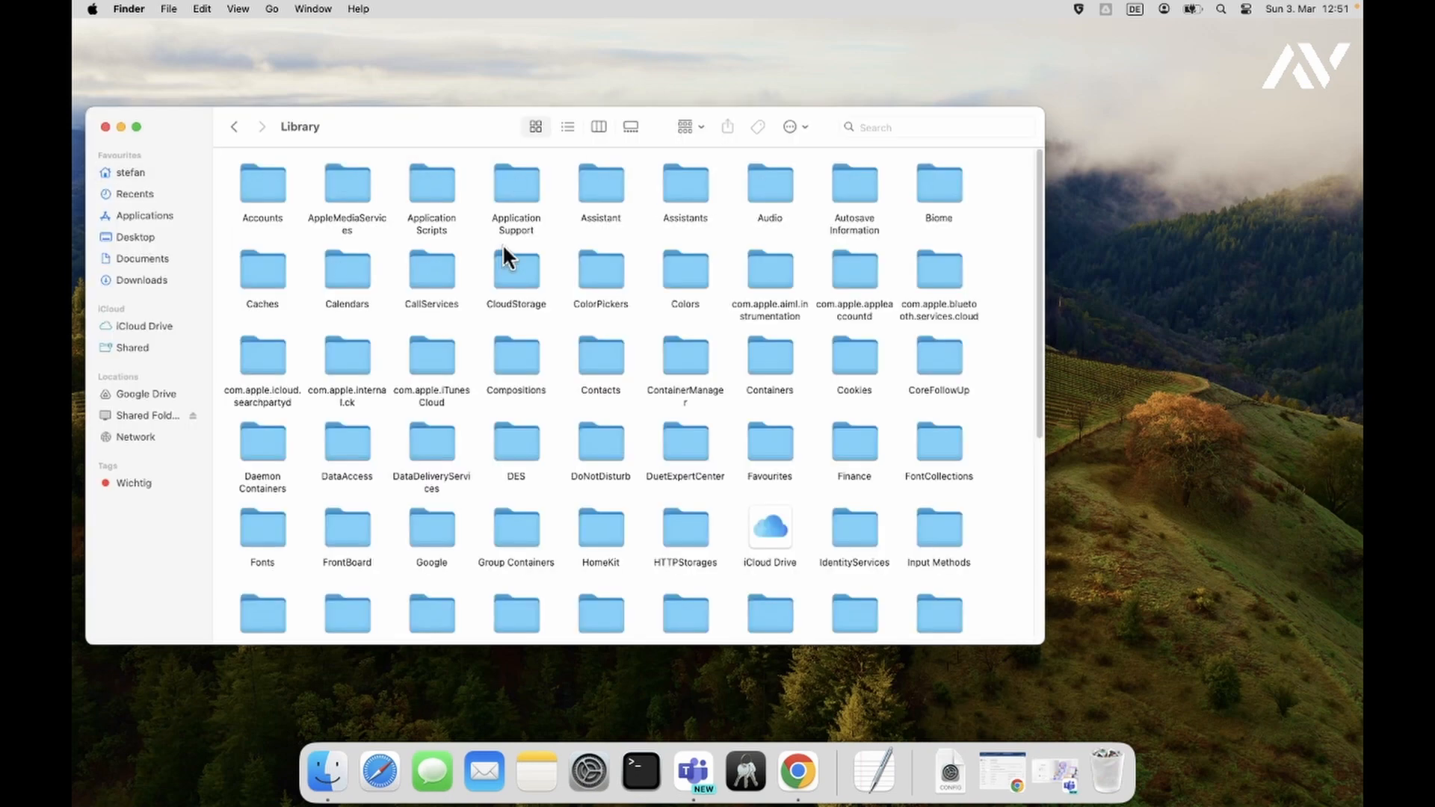
left_click(600, 126)
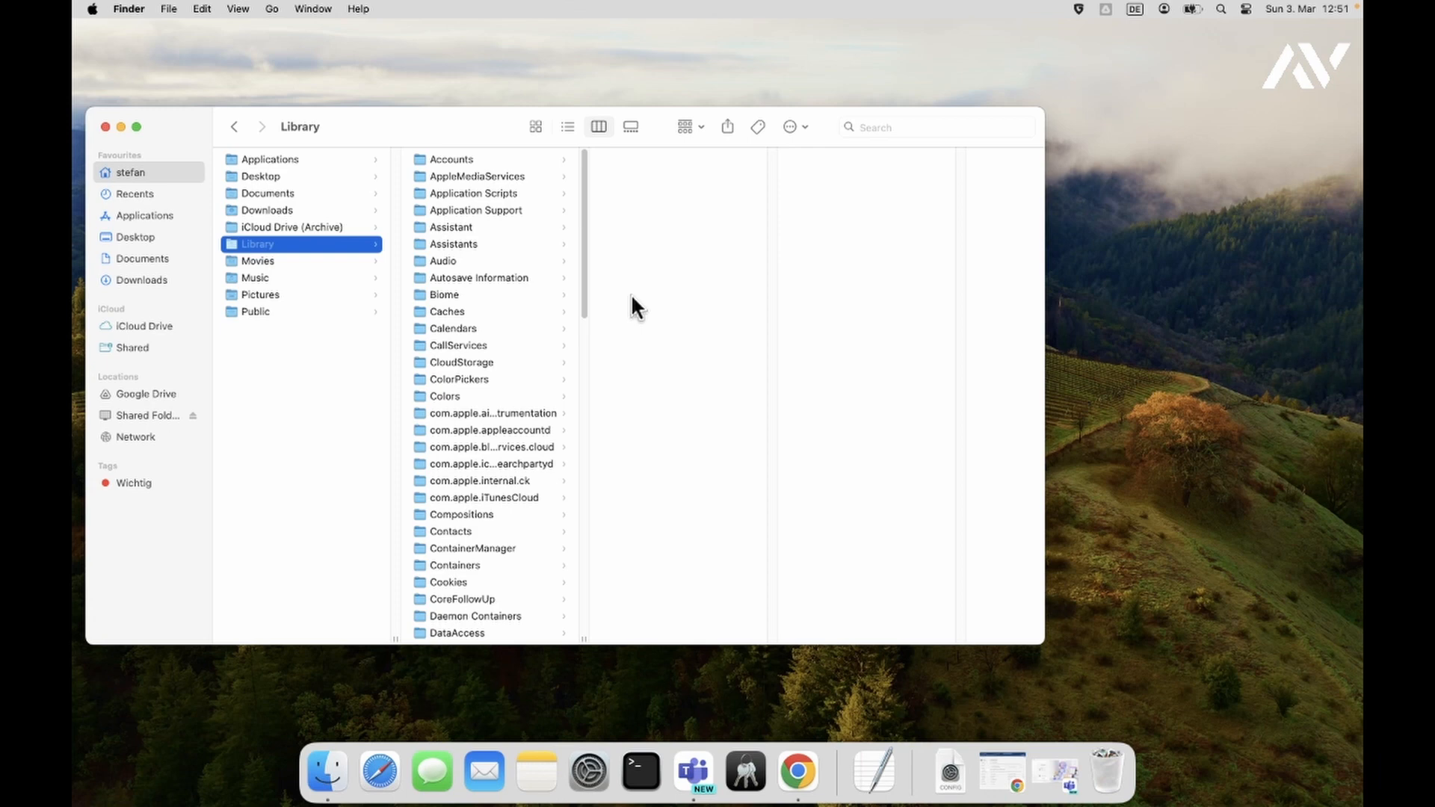
left_click(480, 210)
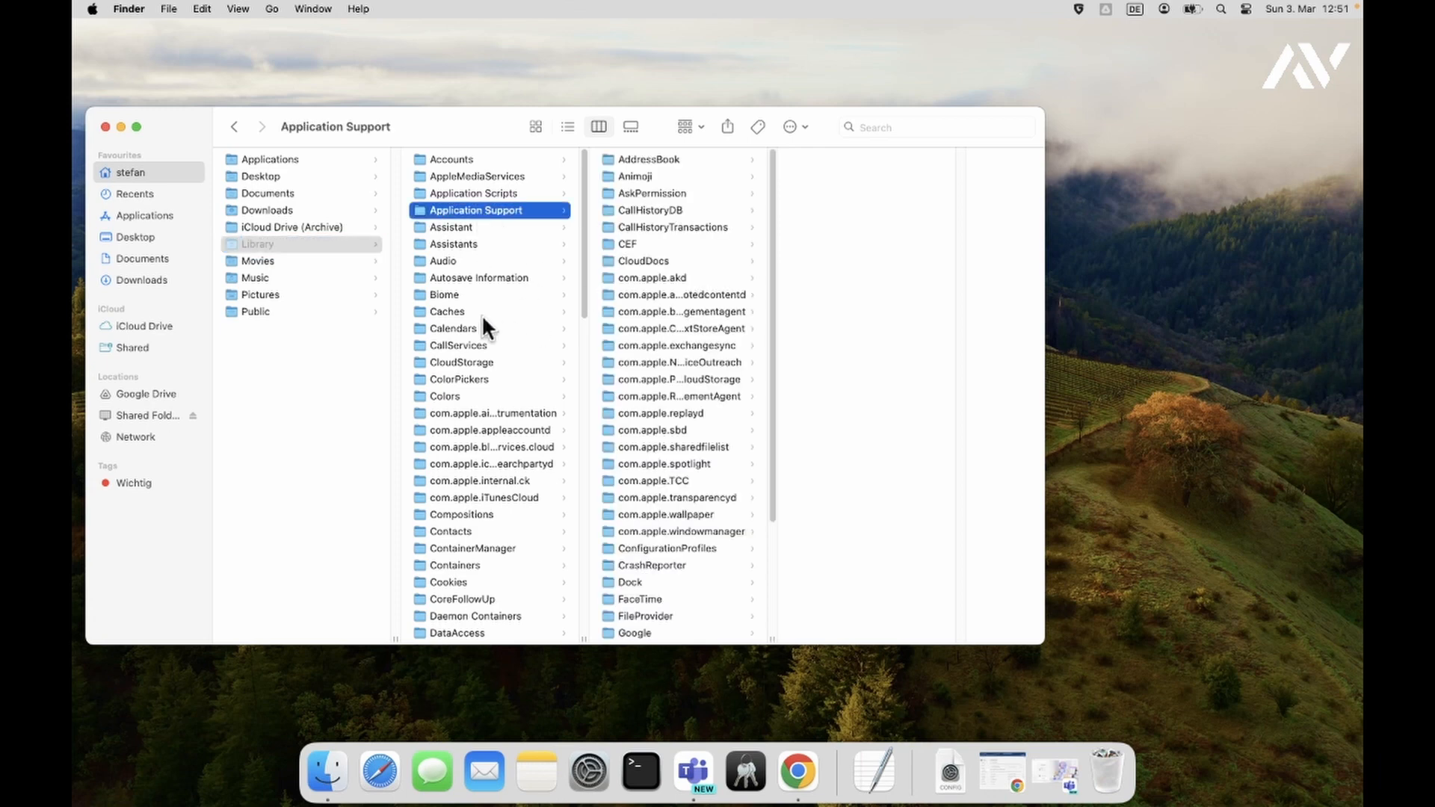
left_click(449, 313)
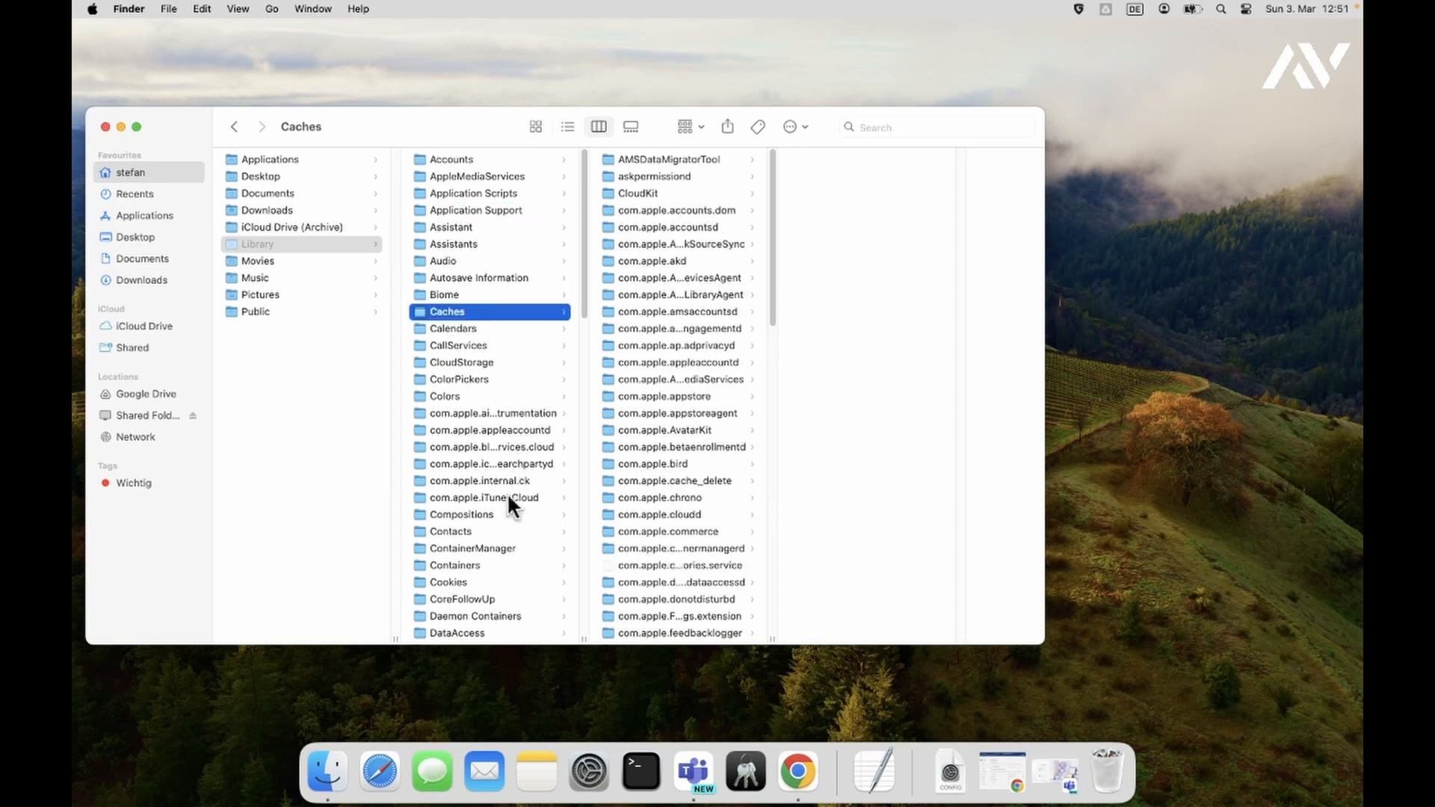
left_click(464, 565)
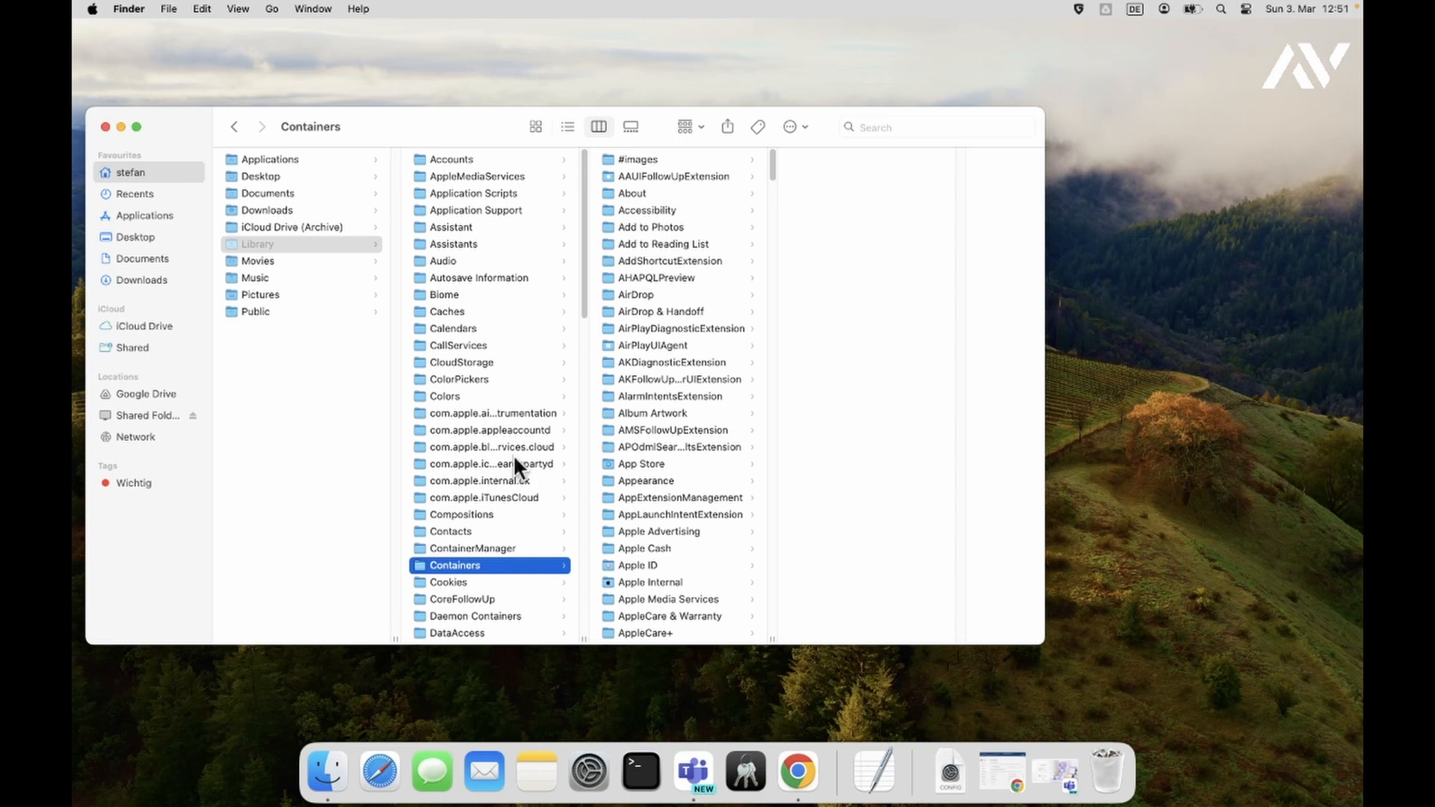
left_click(489, 211)
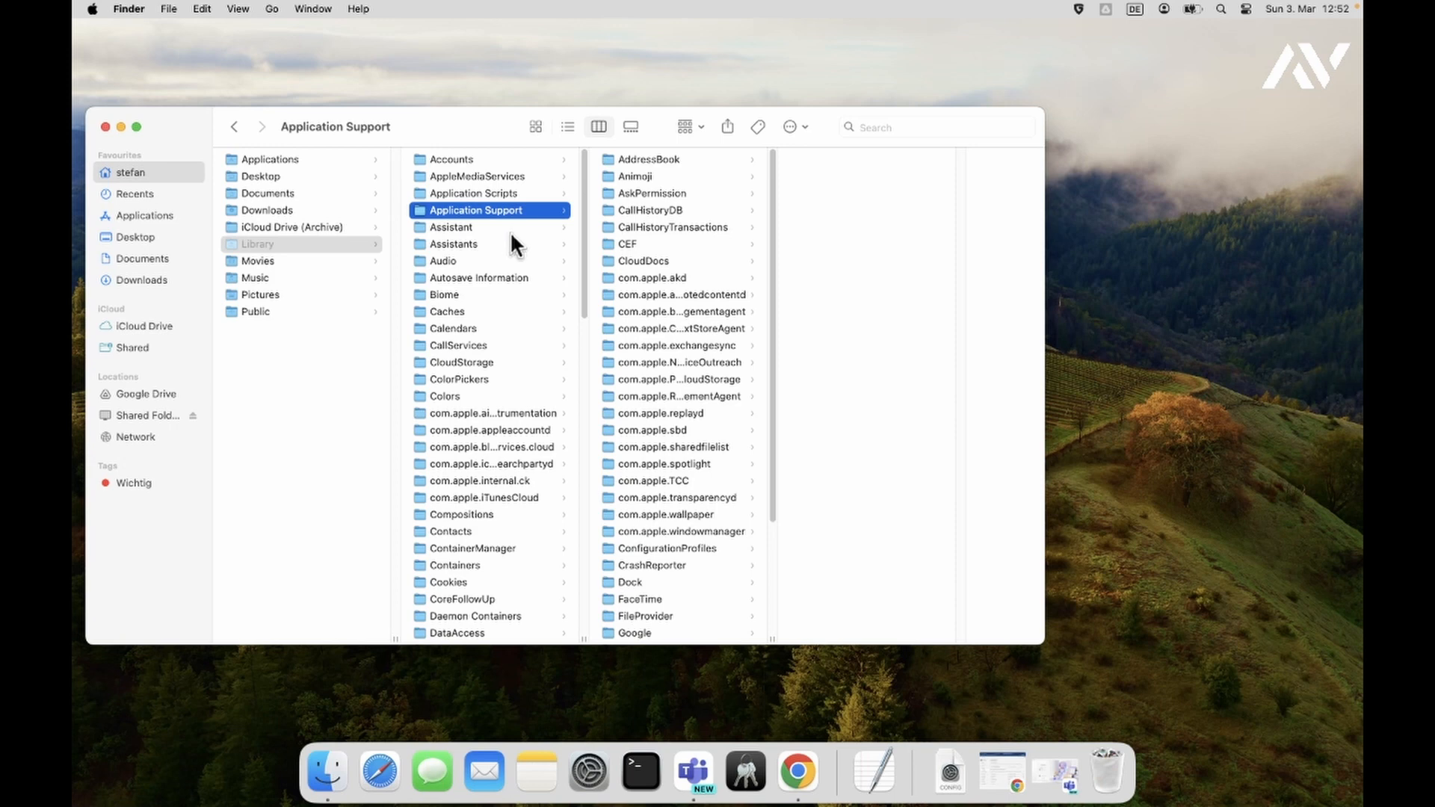
- Scroll through the Library column looking for the Keychains folder
scroll(515, 262, "down", 5)
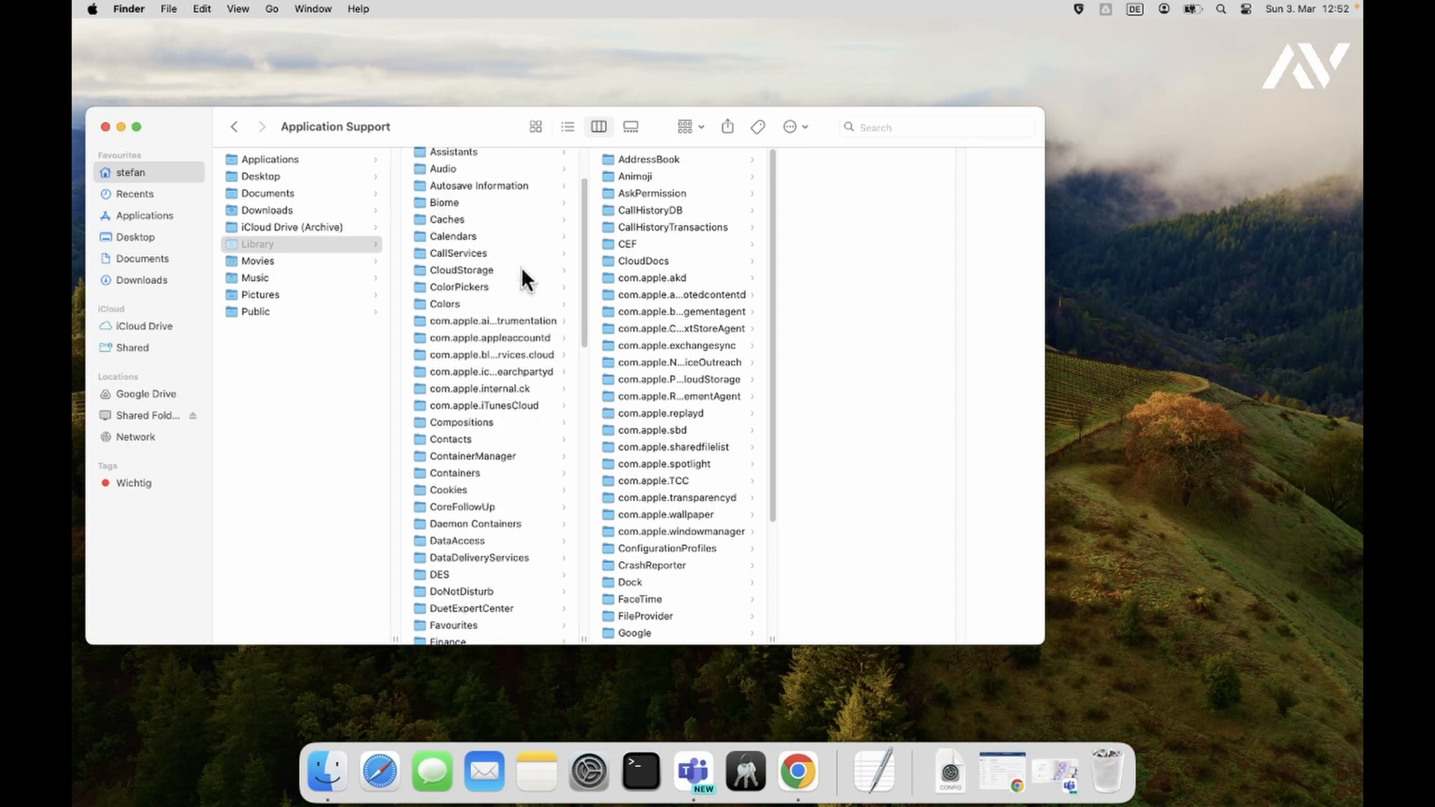
scroll(527, 280, "down", 10)
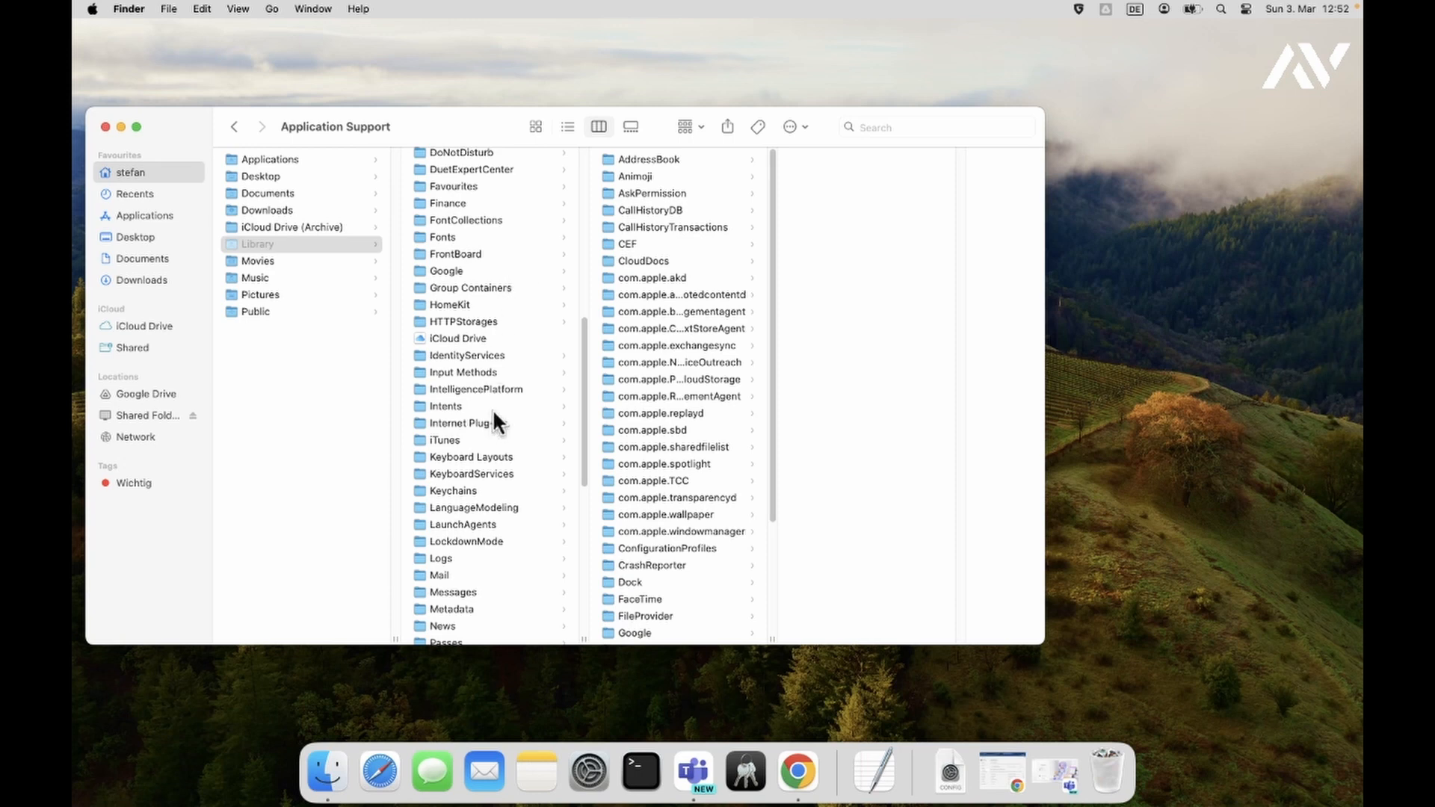
scroll(491, 410, "down", 3)
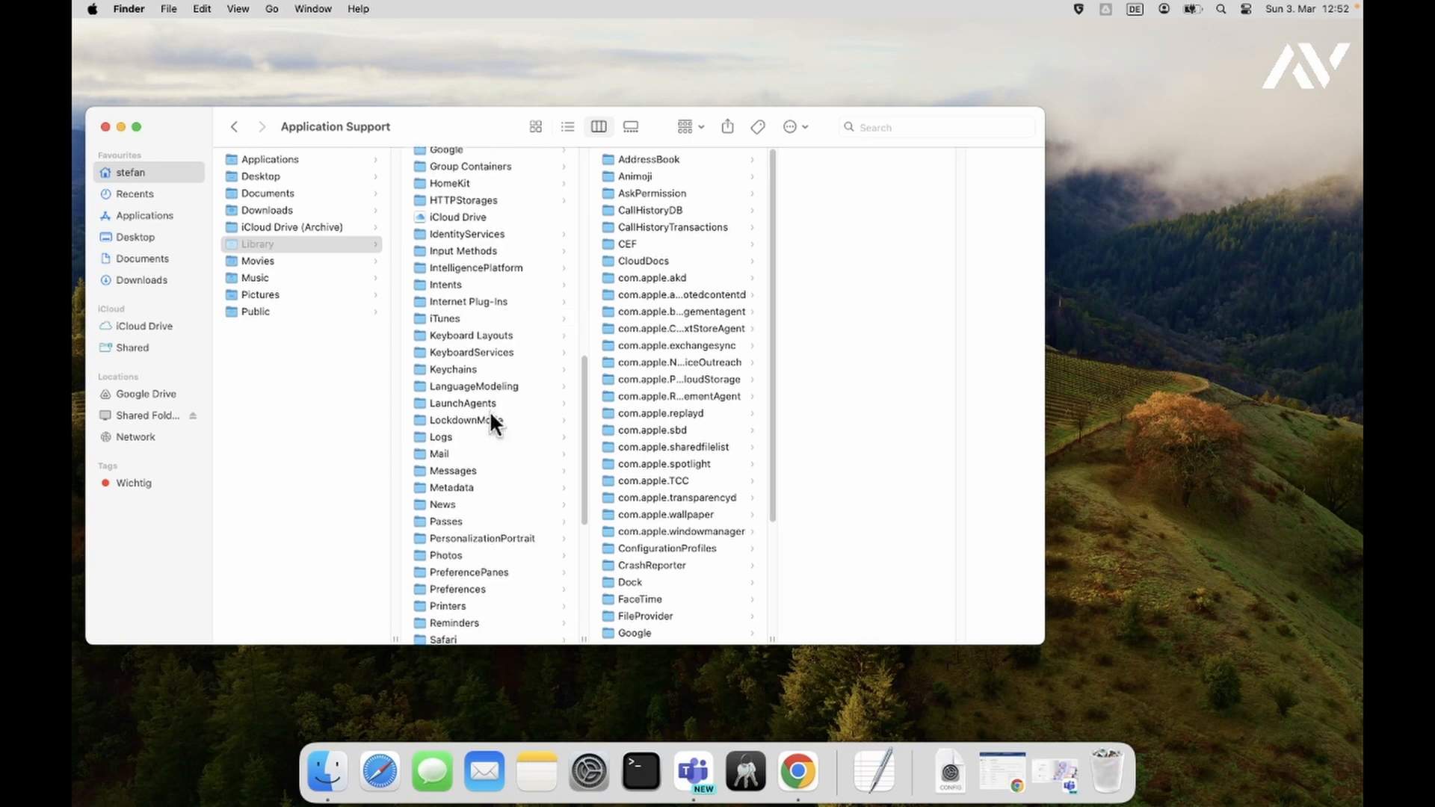
scroll(491, 414, "down", 3)
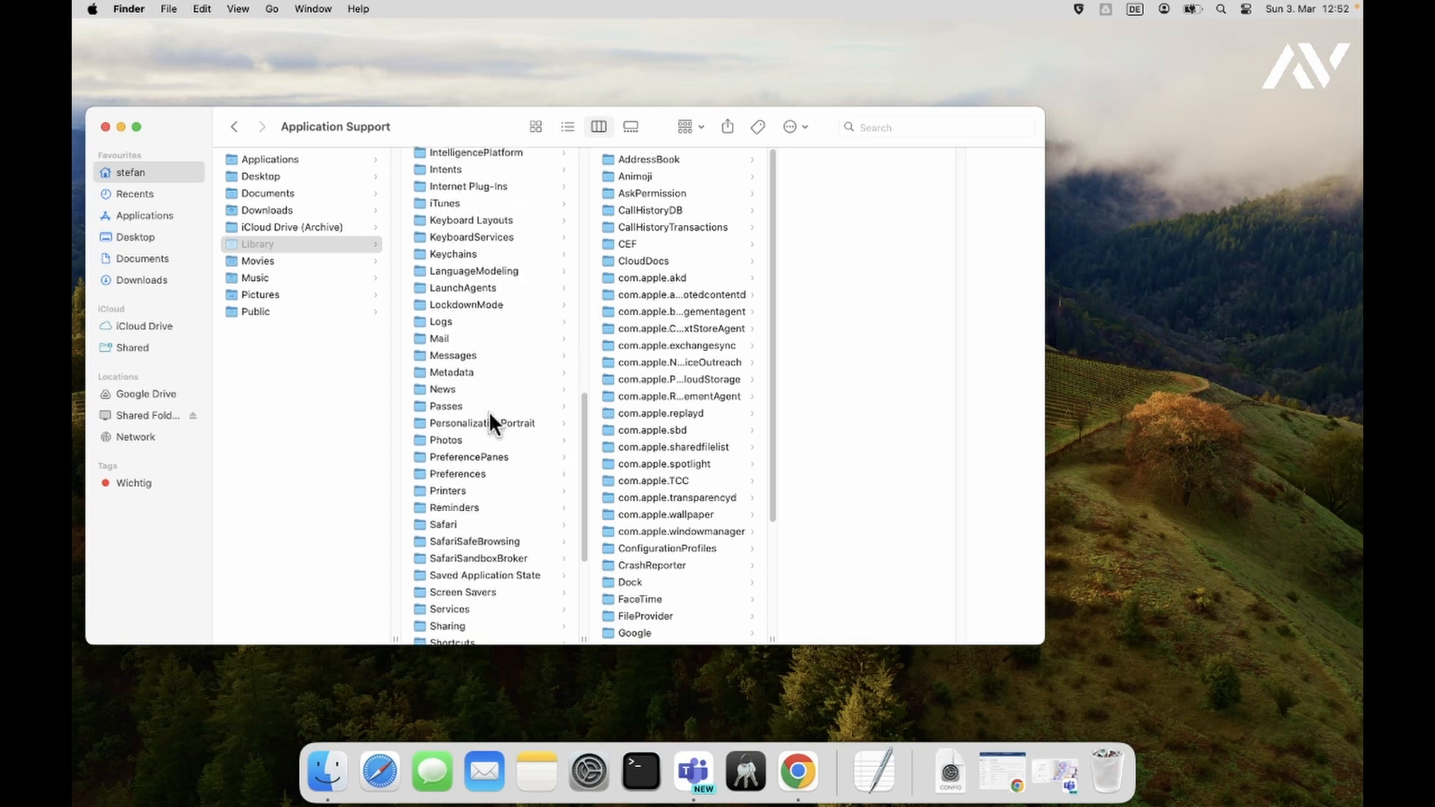
scroll(488, 411, "down", 3)
scroll(488, 410, "up", 10)
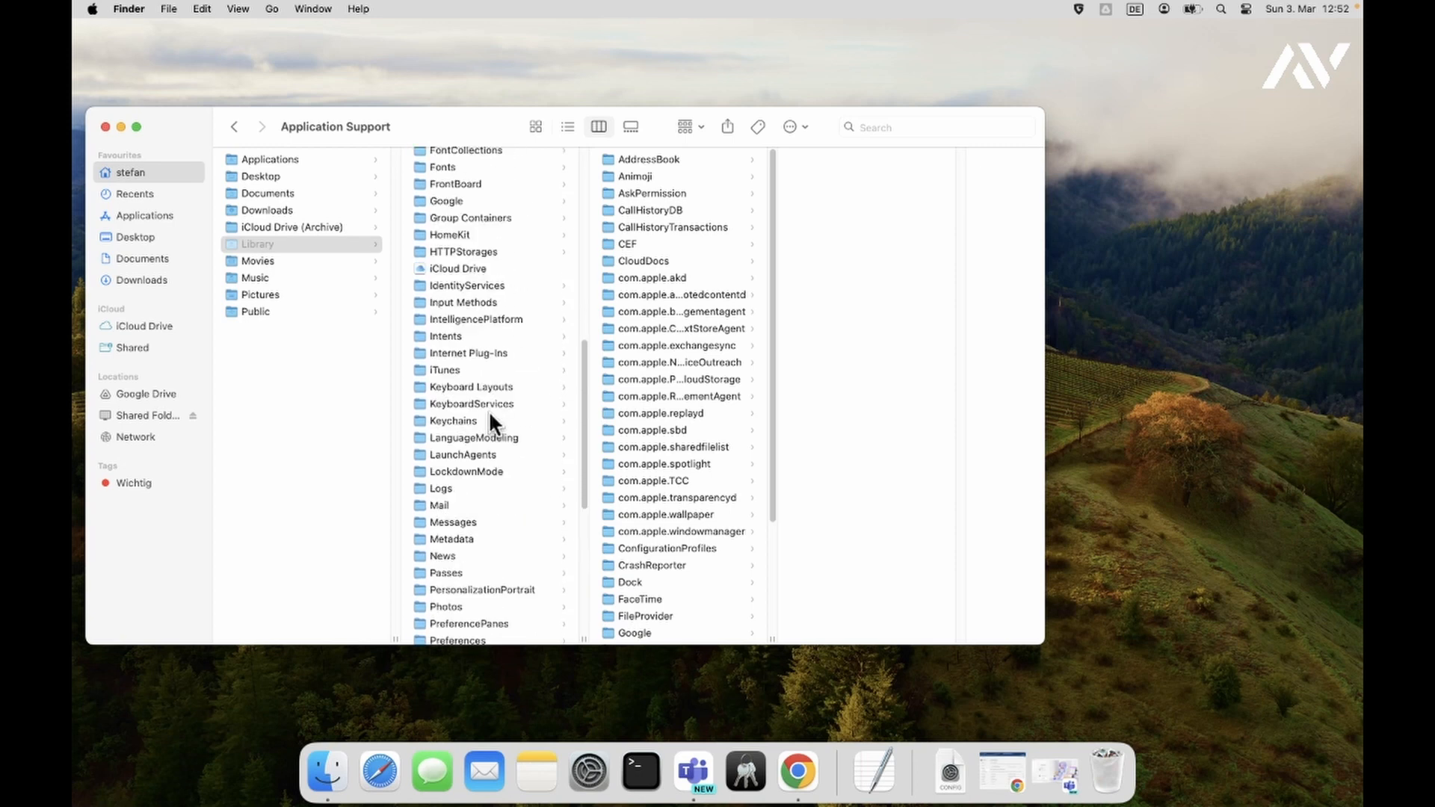
scroll(489, 412, "up", 1)
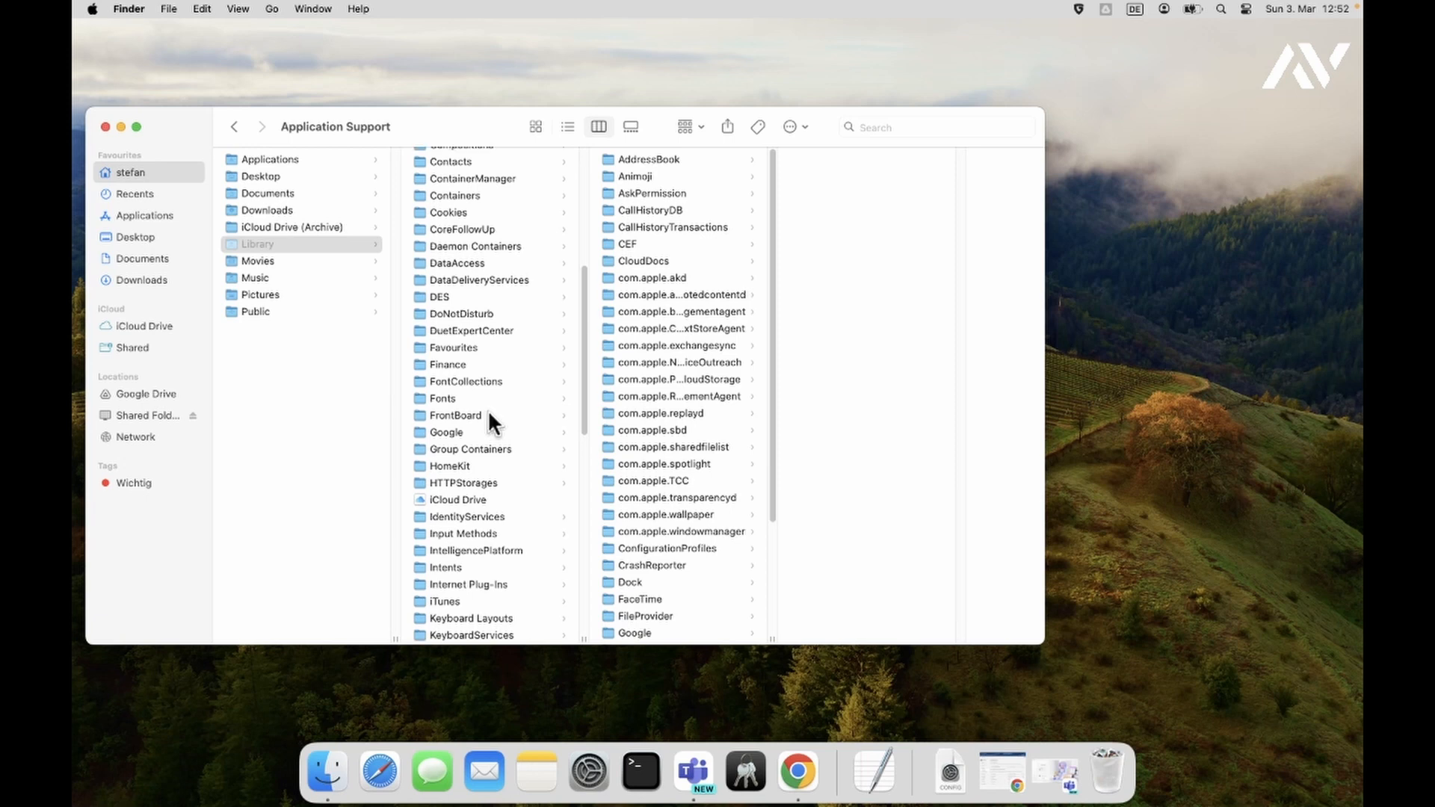
scroll(483, 598, "down", 1)
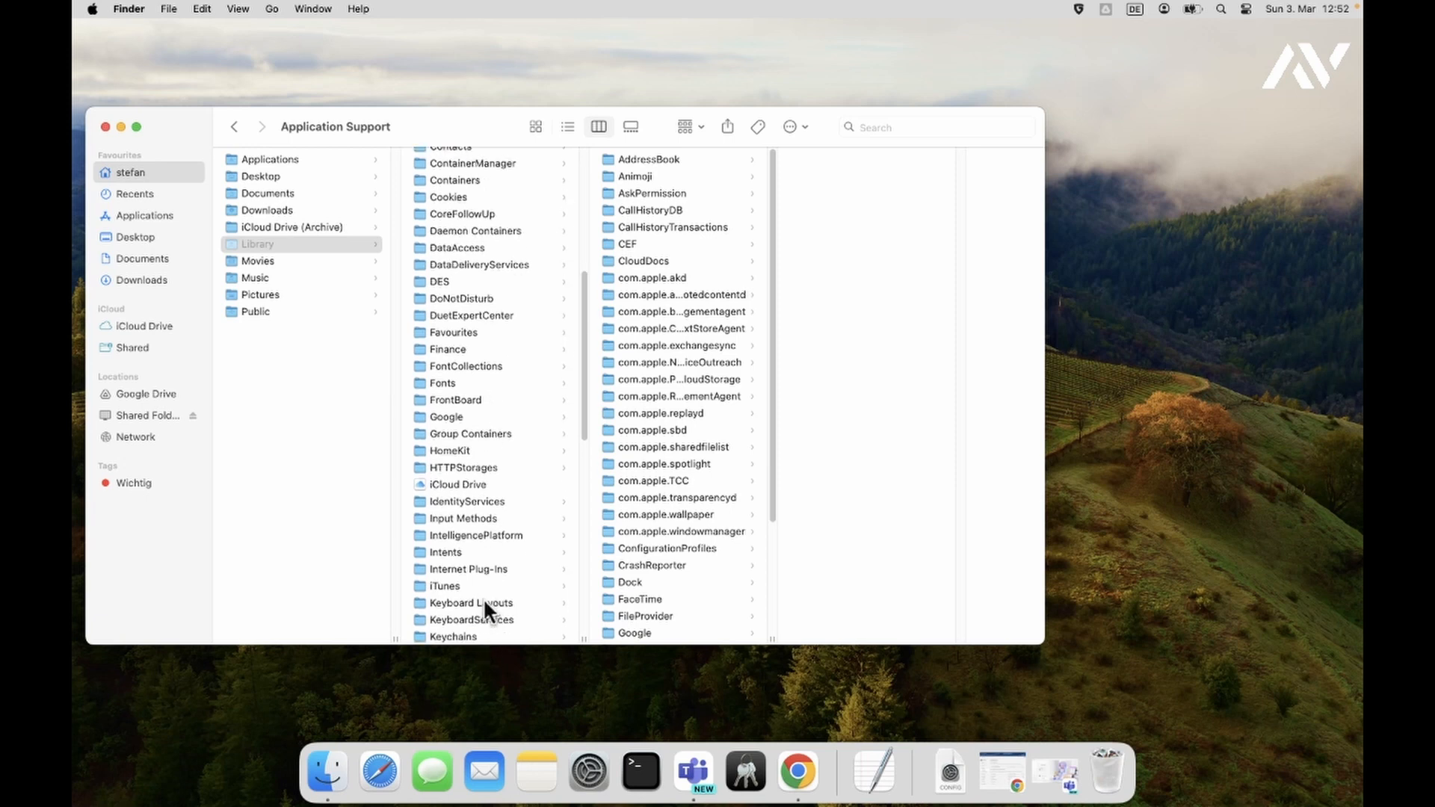
- Open Library's Keychains folder, then show Applications > Utilities in a new Finder tab
left_click(464, 636)
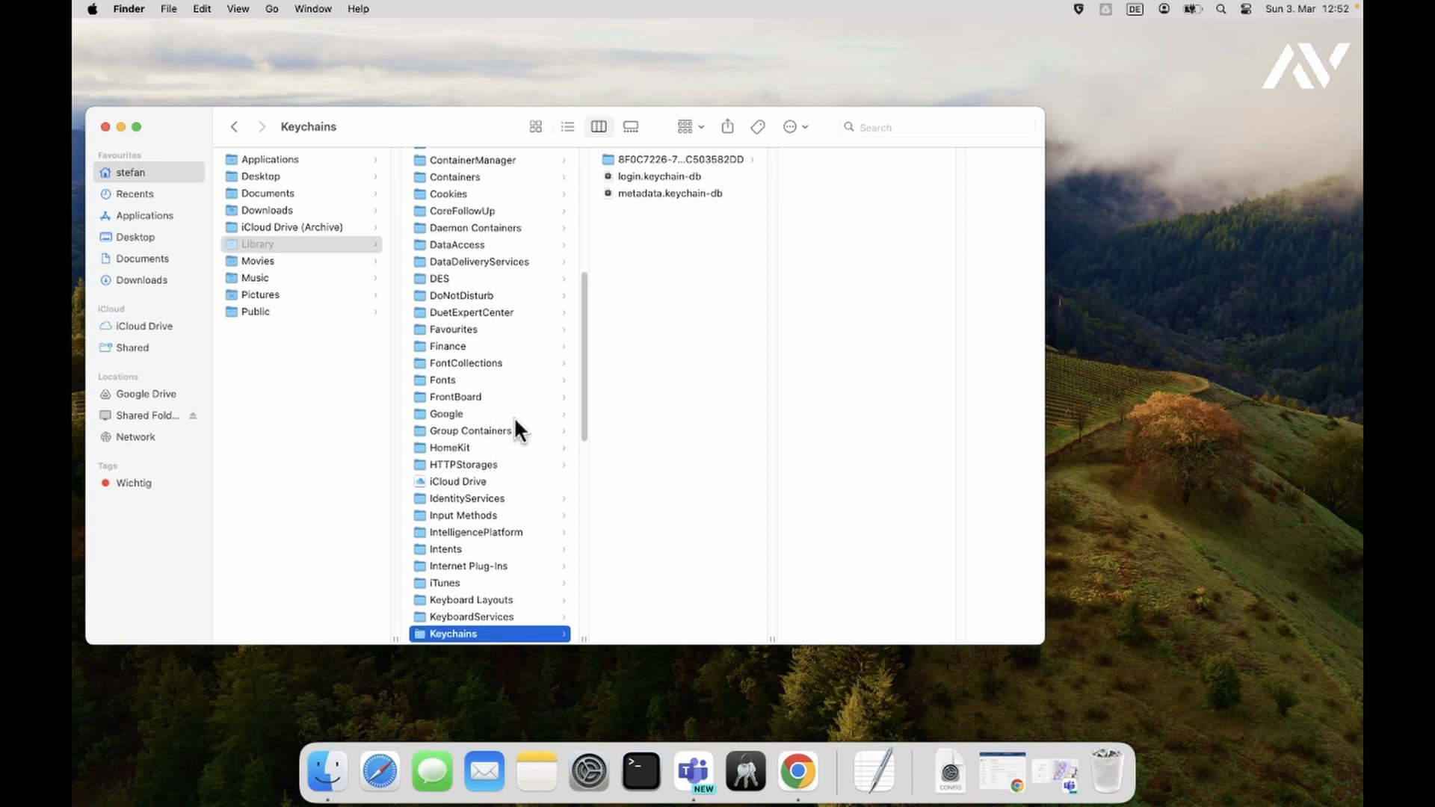
scroll(514, 428, "down", 1)
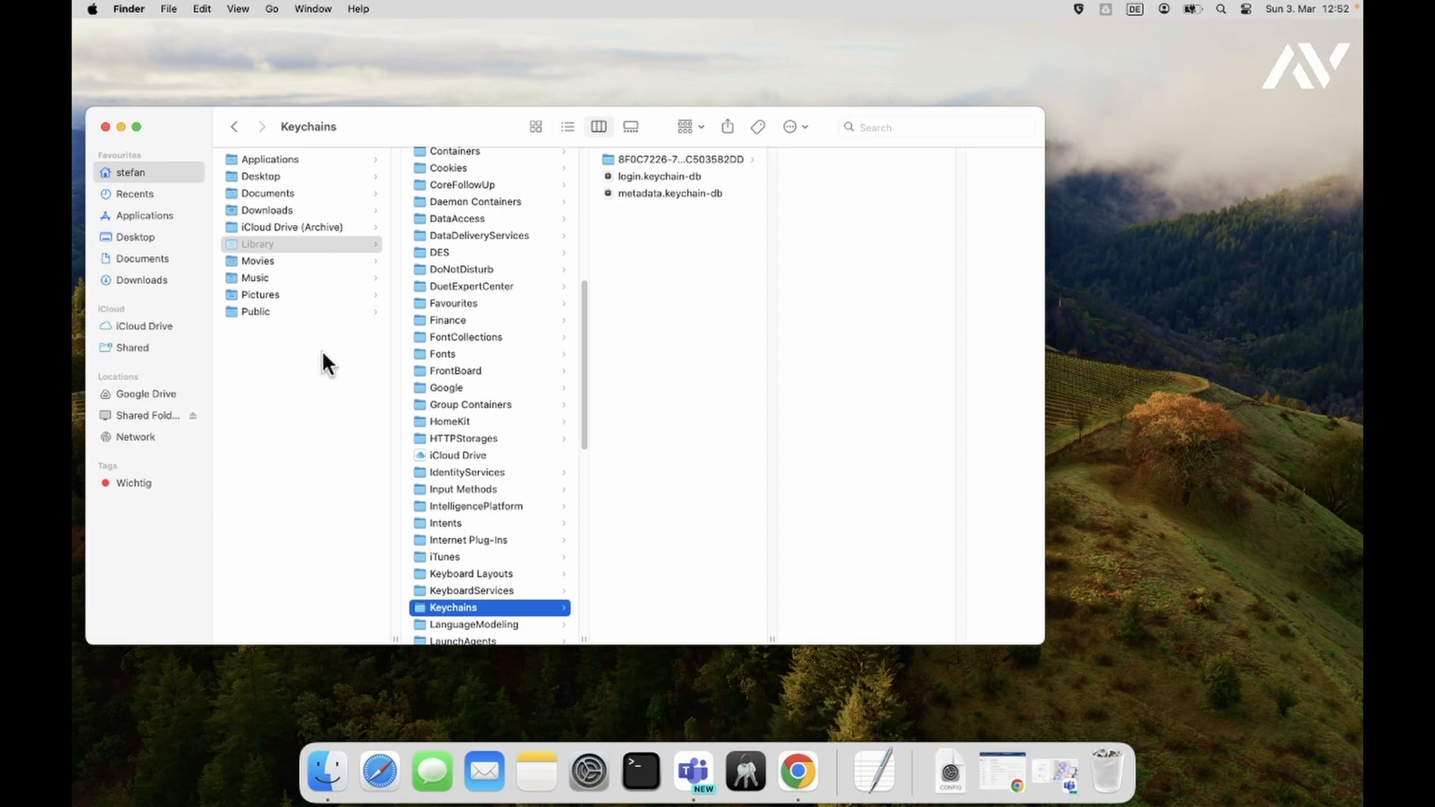
key("super+t")
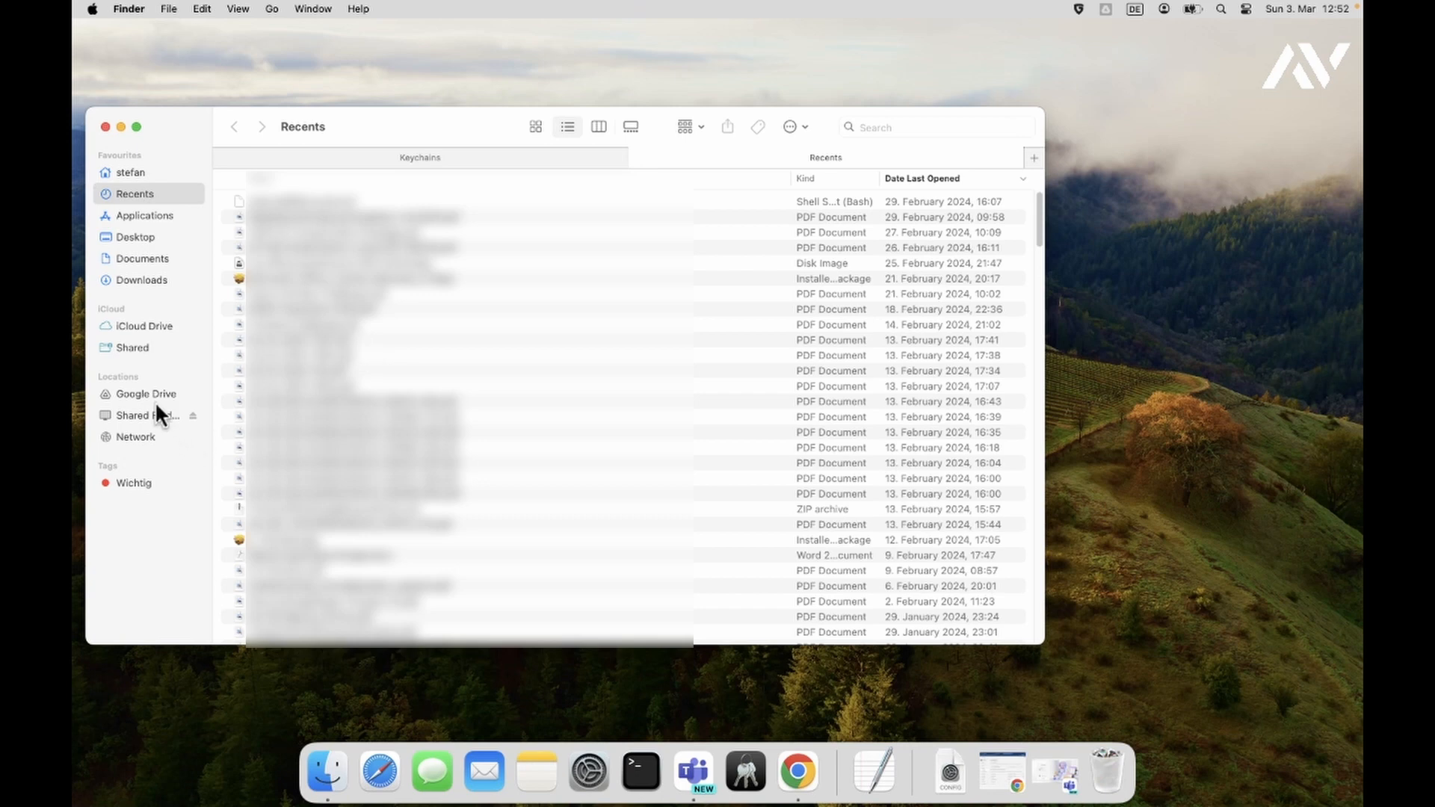
left_click(144, 215)
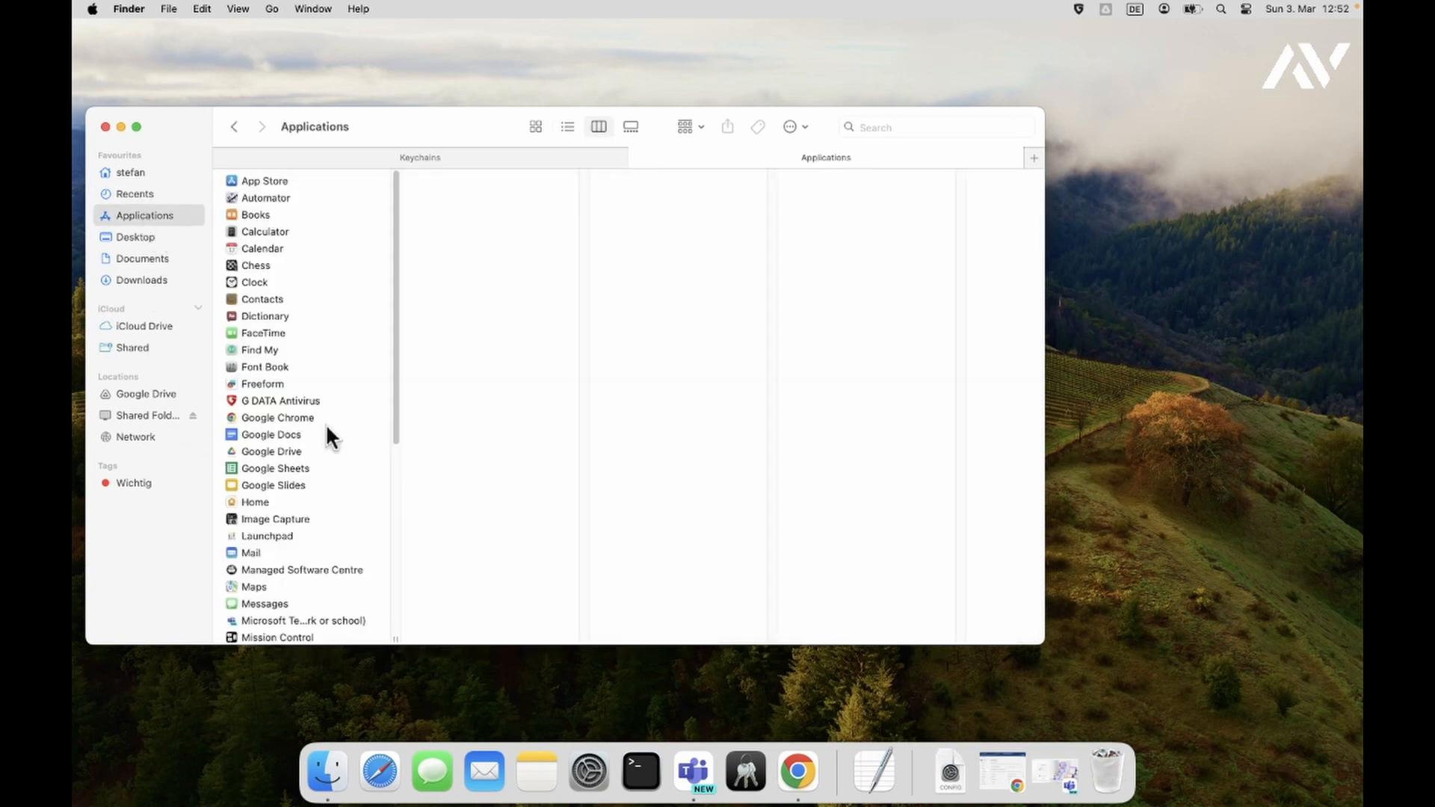
scroll(353, 497, "down", 5)
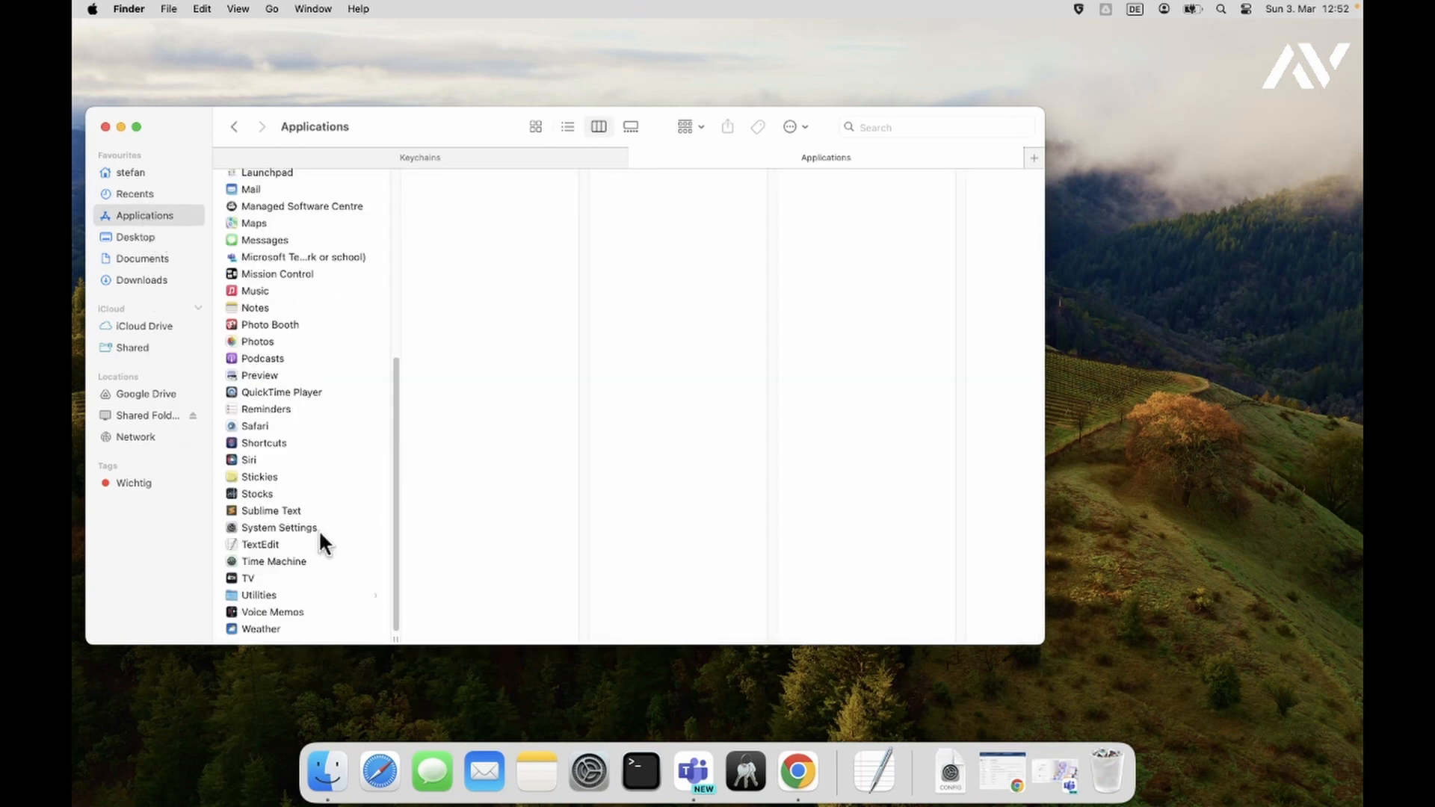
left_click(272, 594)
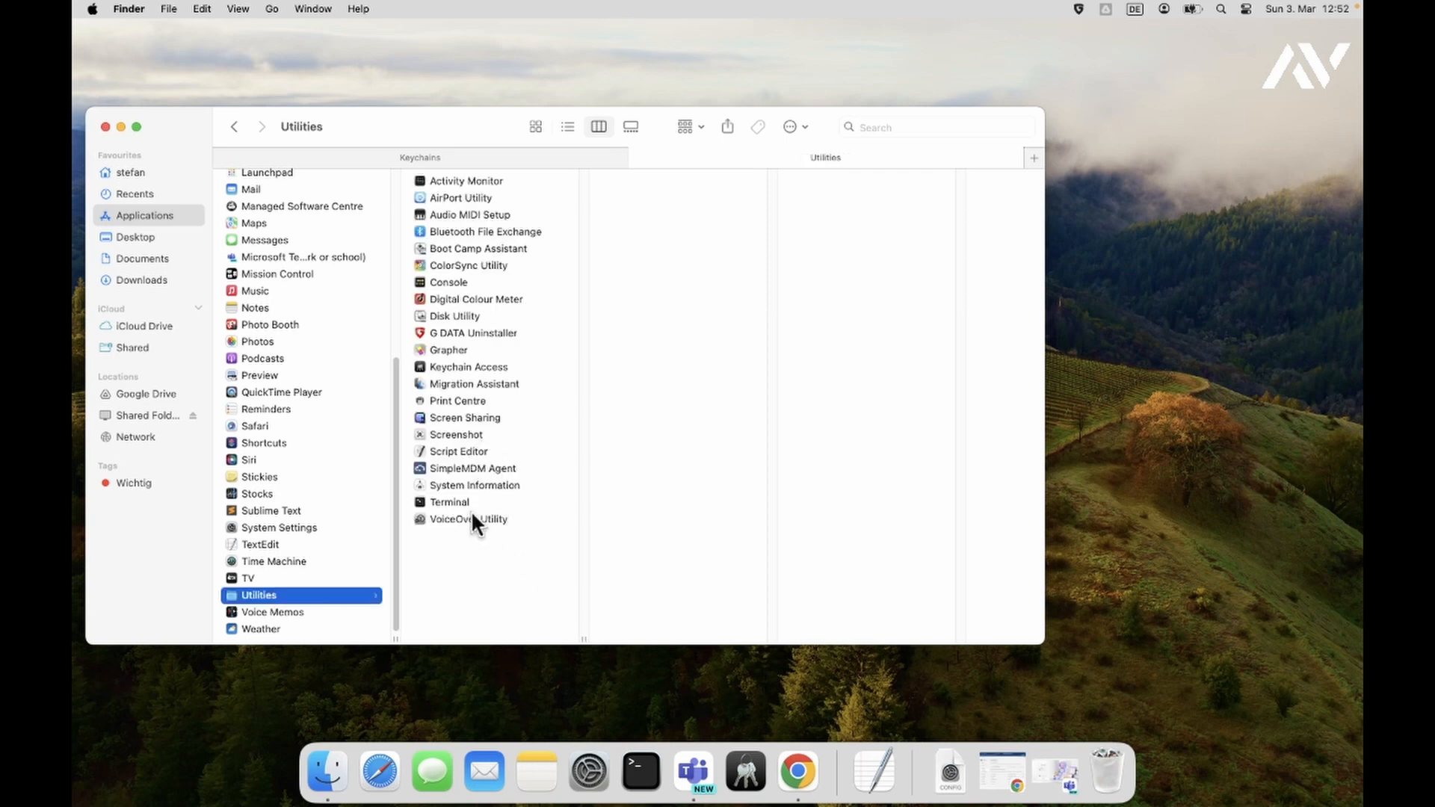
- Launch Keychain Access from Utilities, choosing it over Passwords, and move its window left
left_click(478, 362)
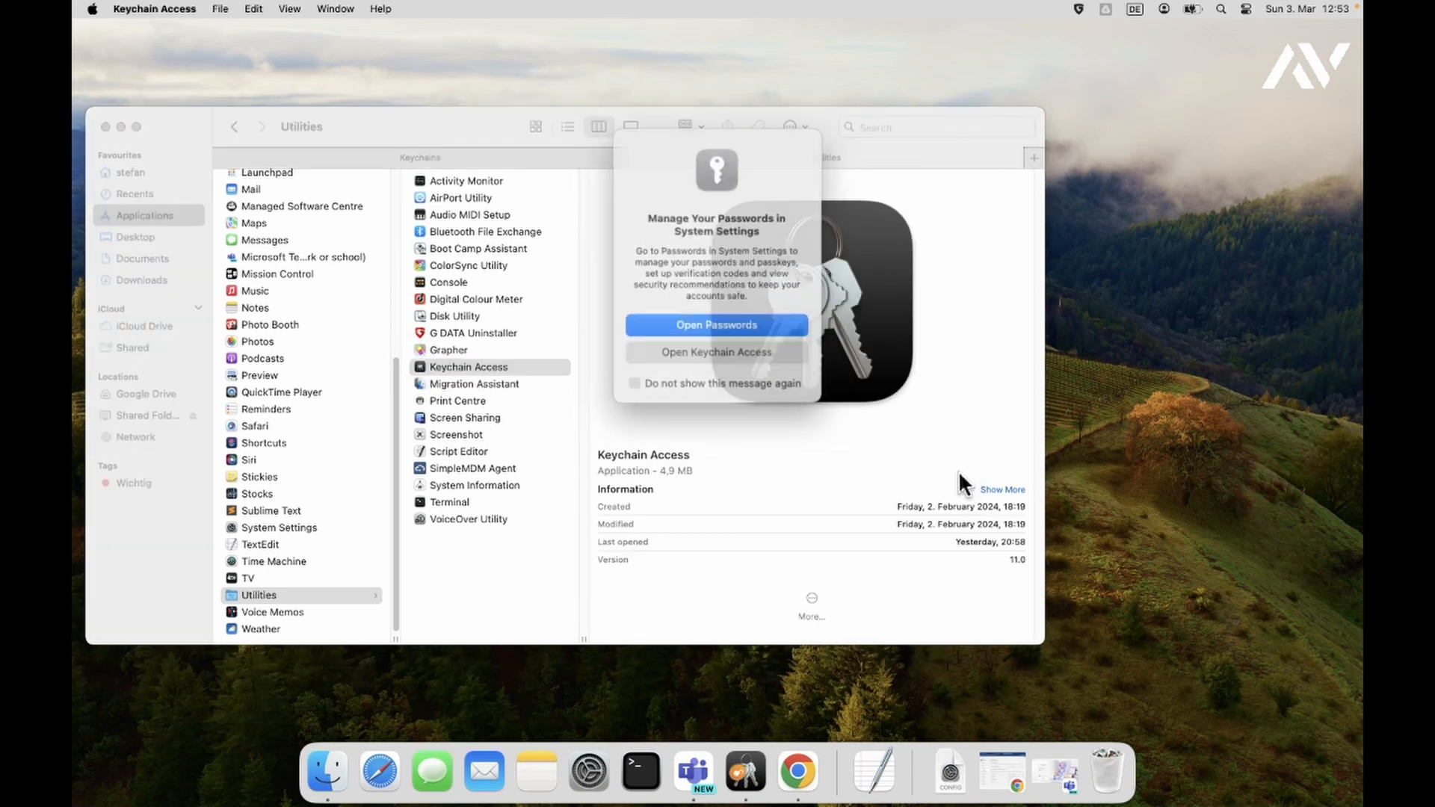
left_click(743, 347)
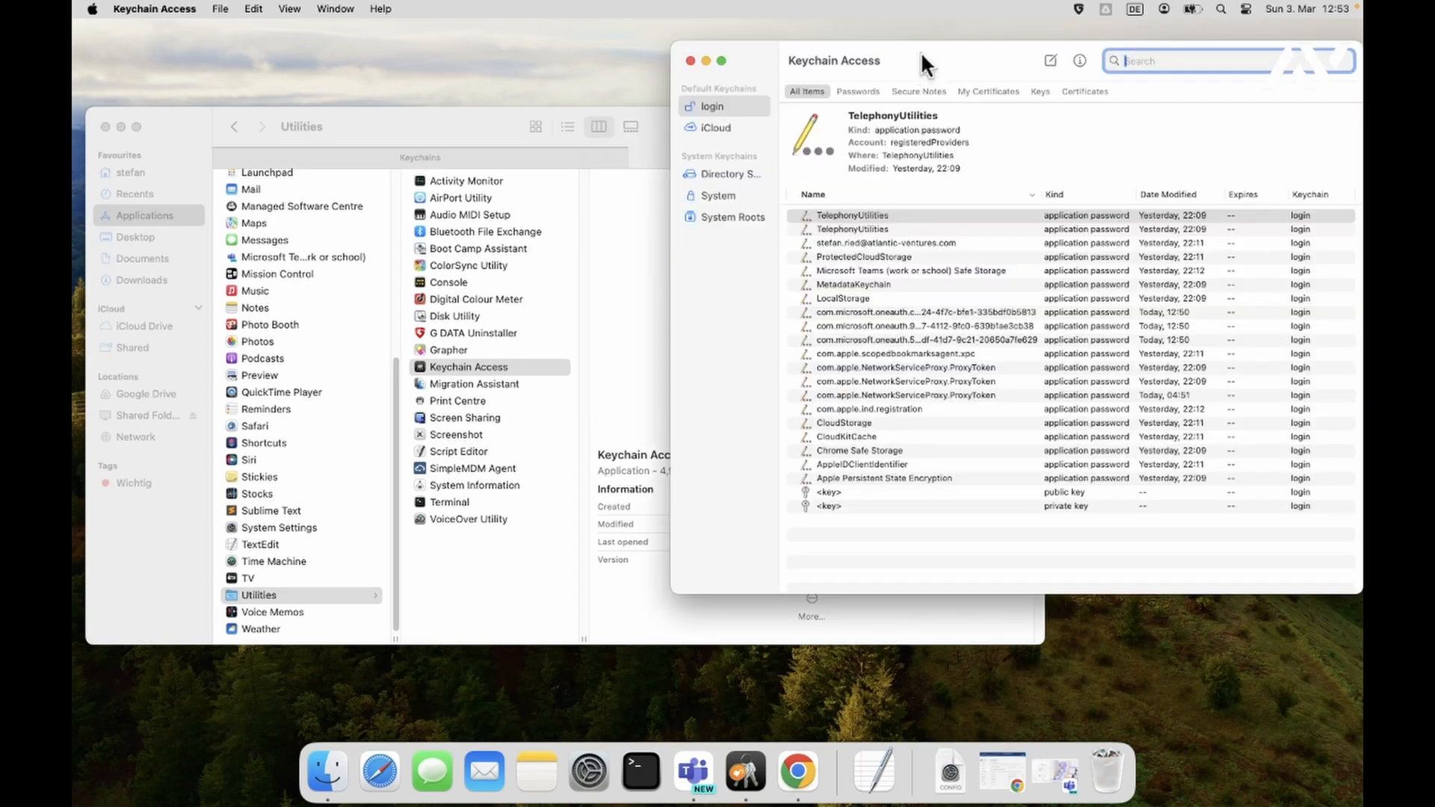
left_click_drag(921, 51, 838, 43)
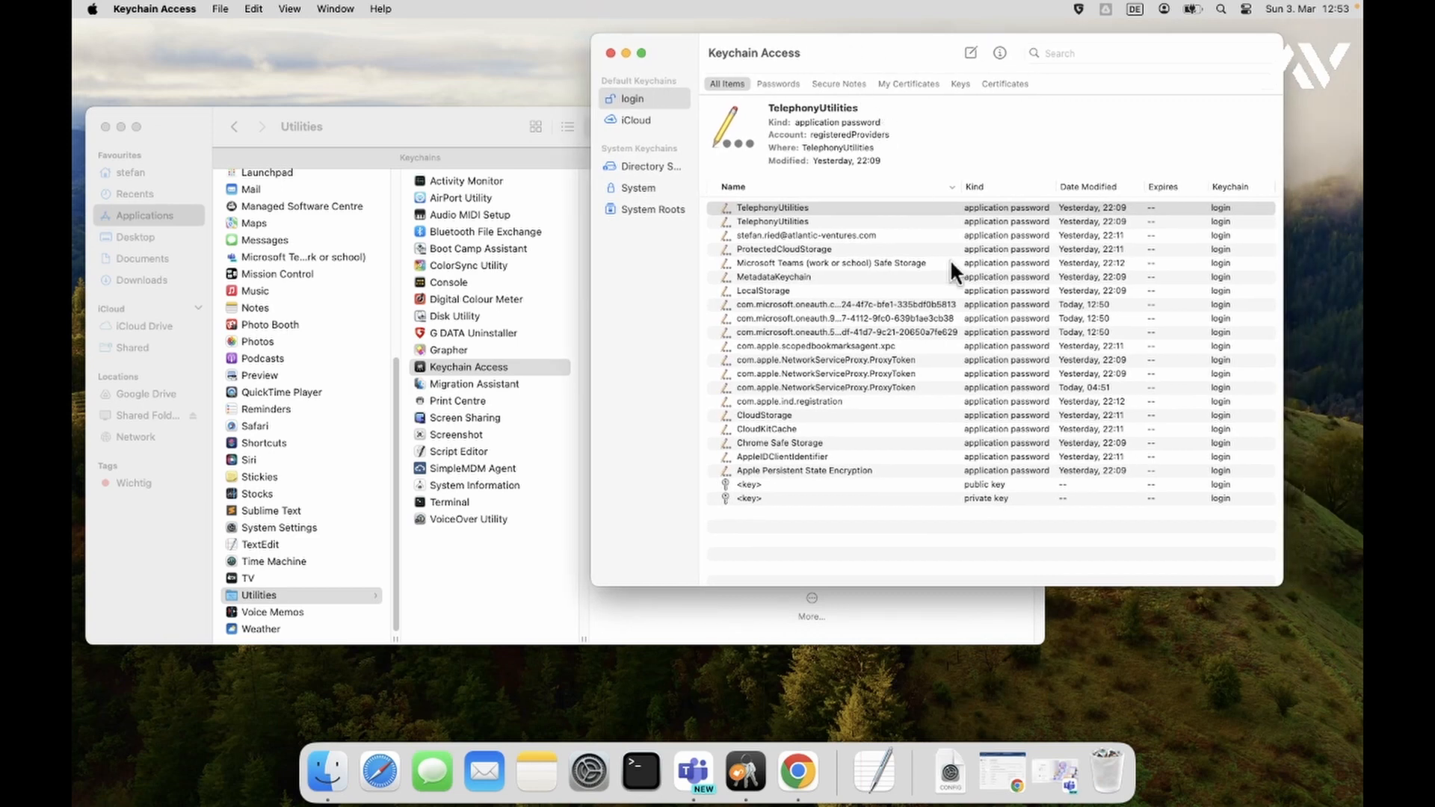
- Search the keychain for 'team' and inspect both Microsoft Teams Vault entries
left_click(1105, 54)
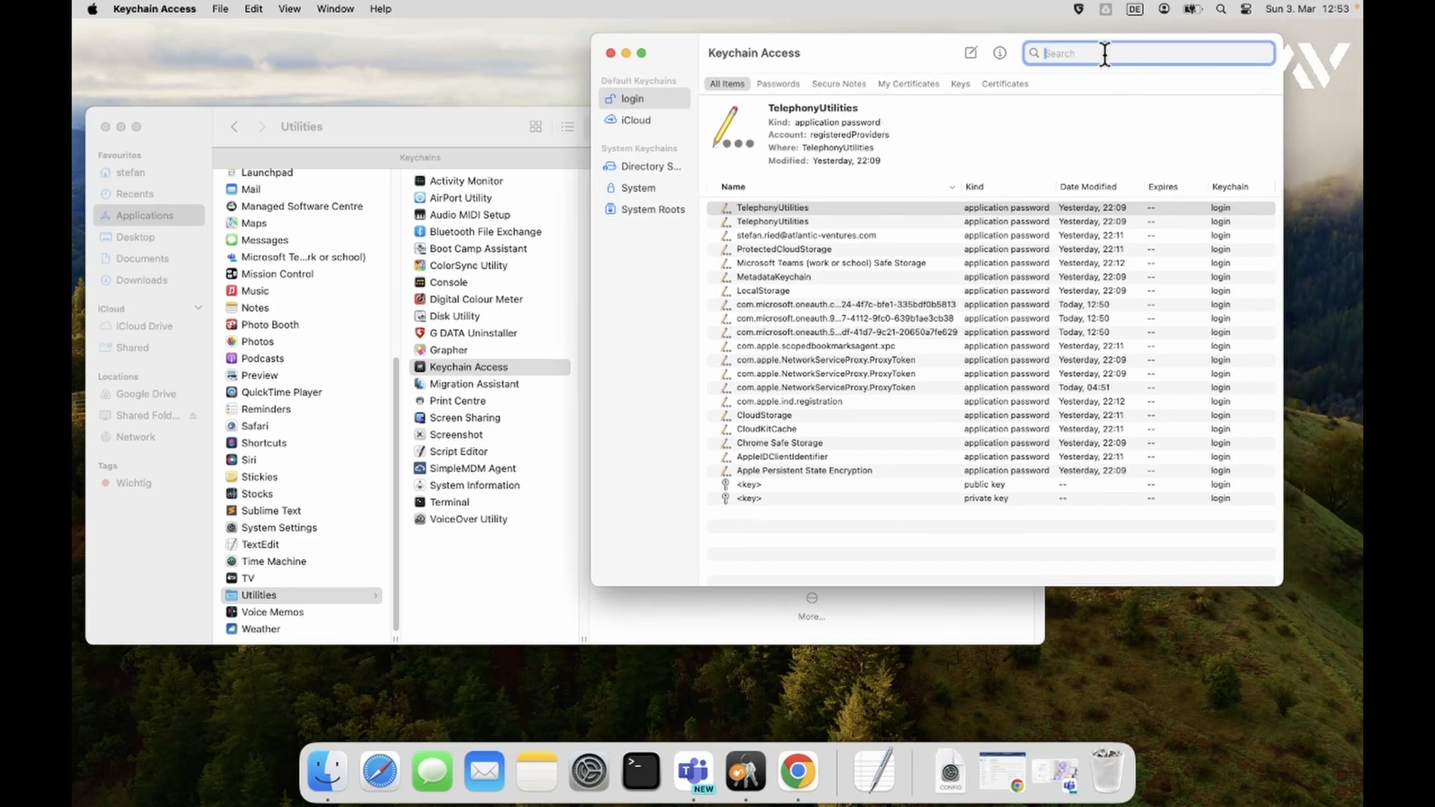
type("team")
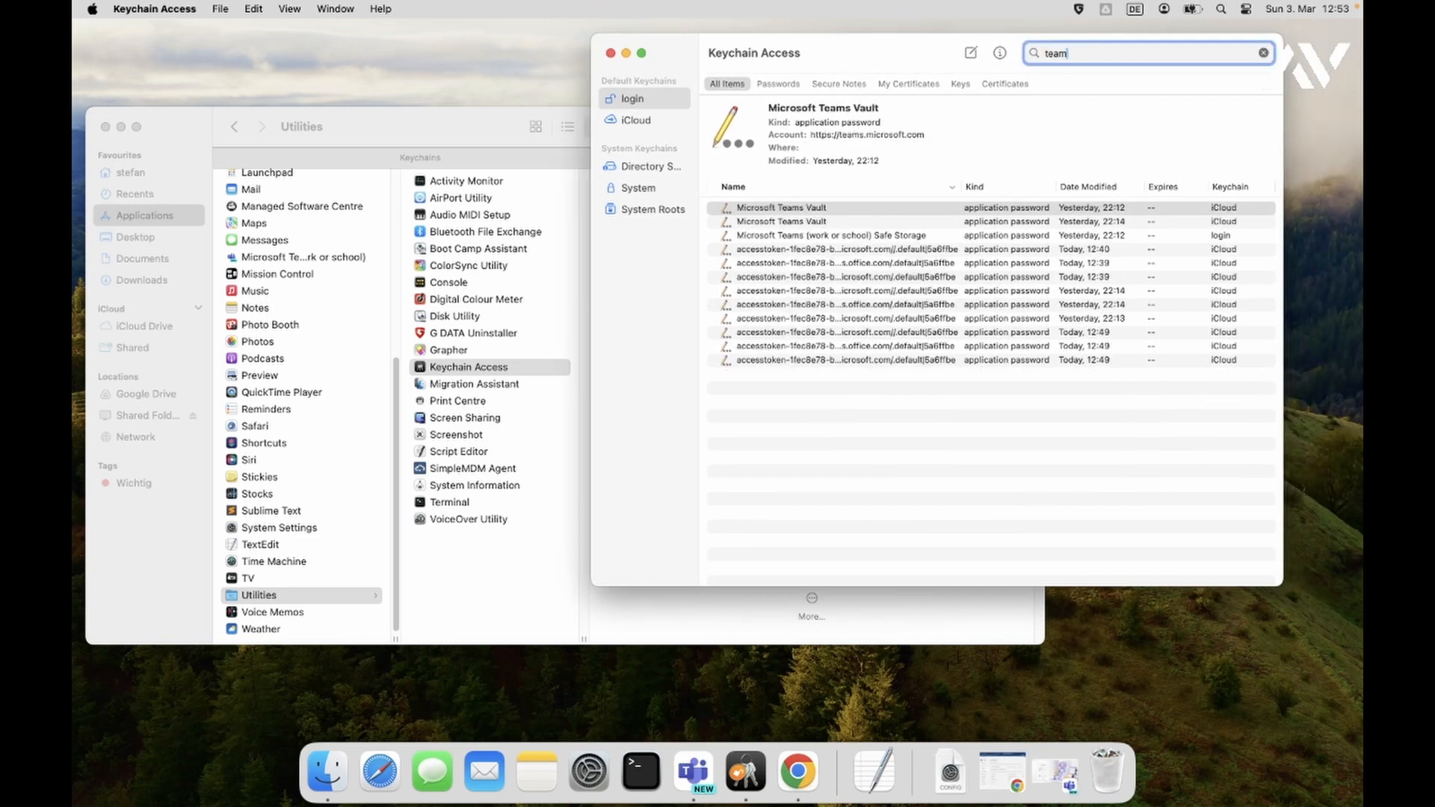
left_click(820, 229)
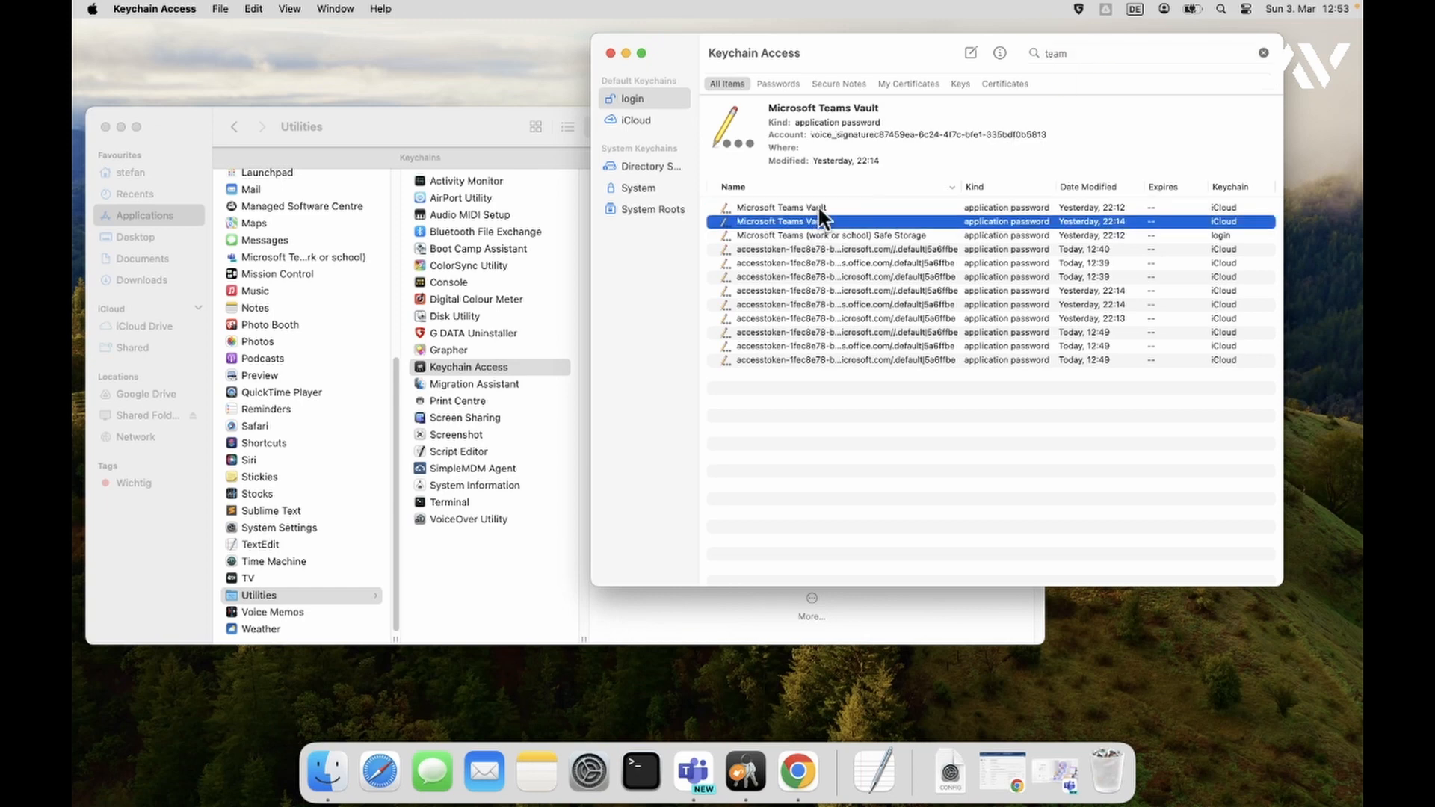
left_click(800, 208)
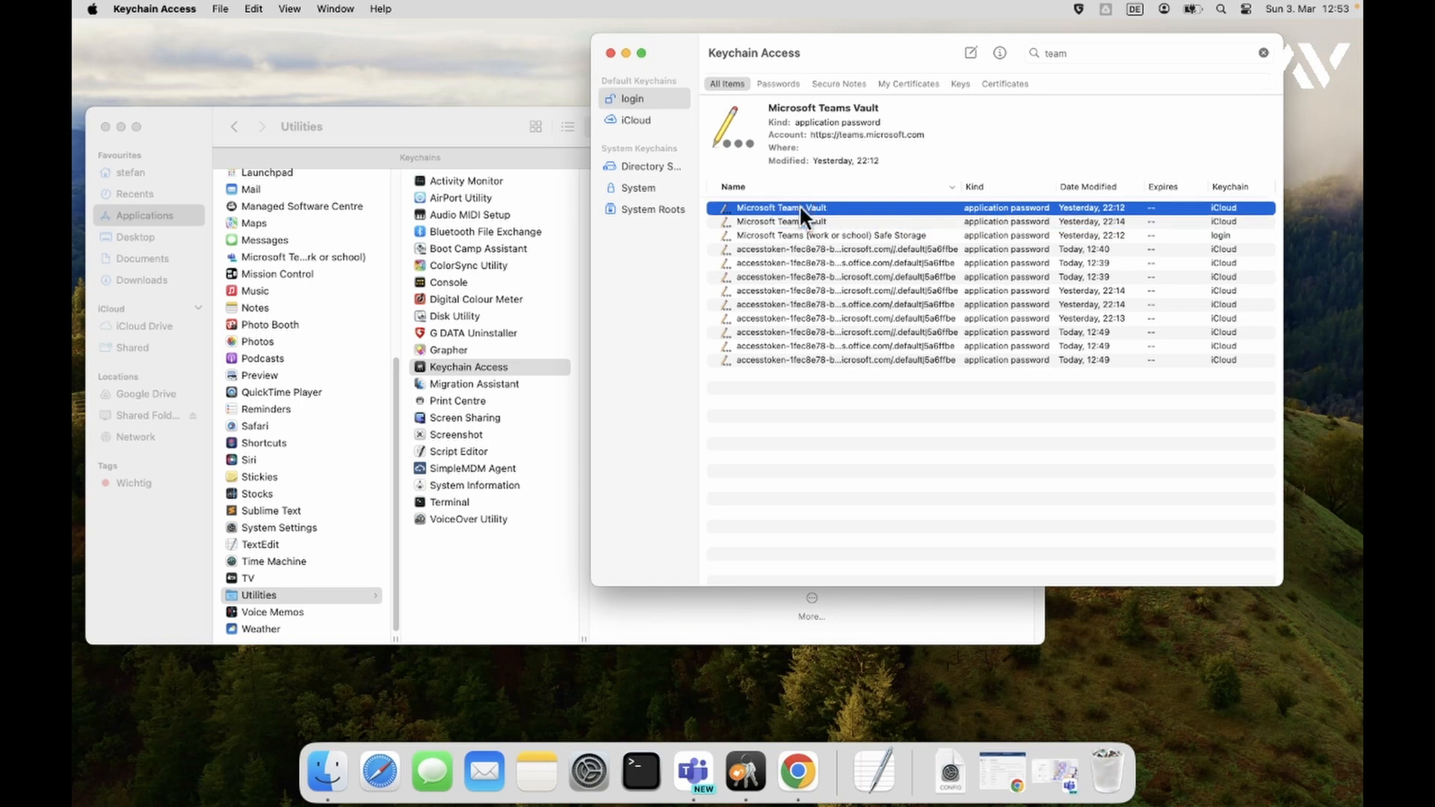
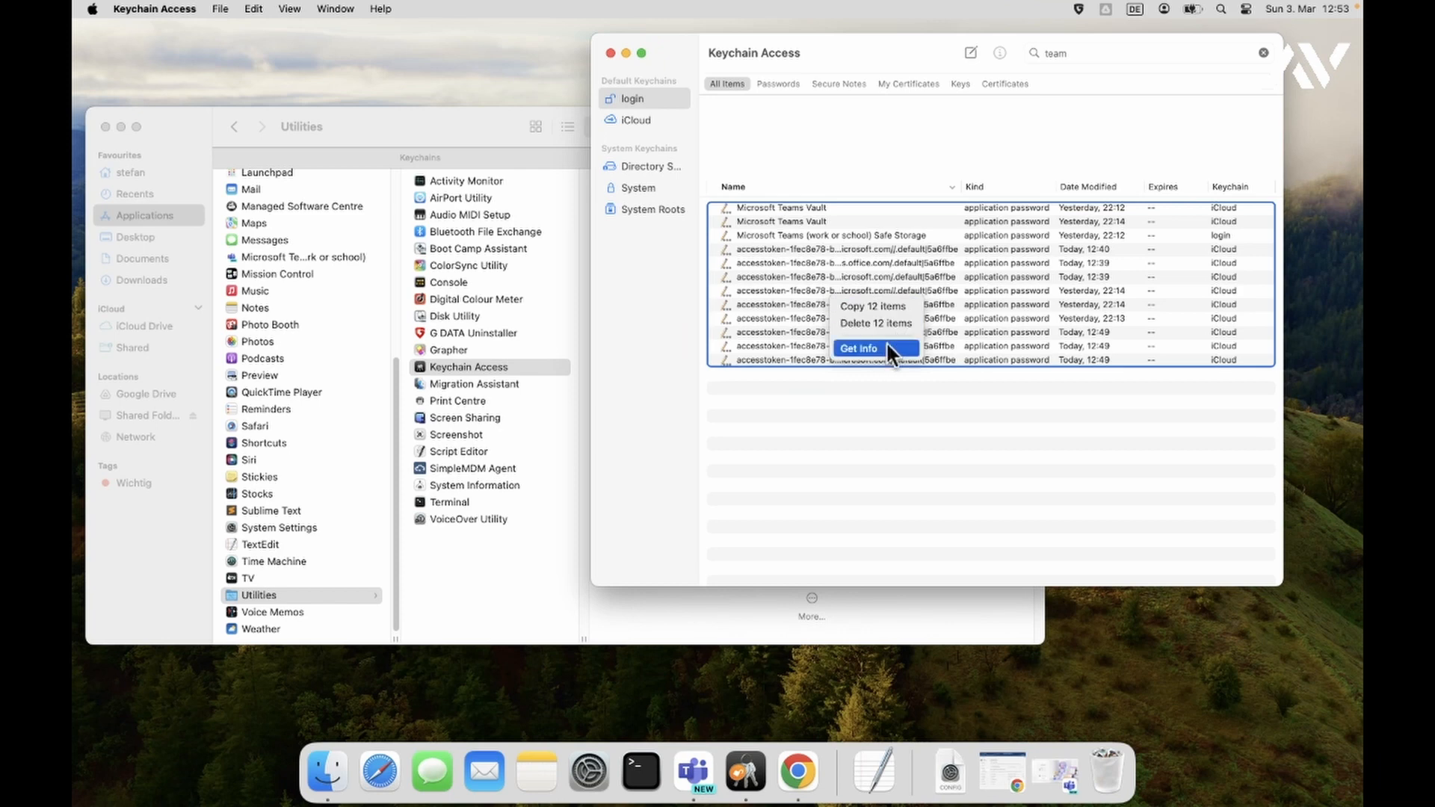
- Delete all 12 Microsoft Teams keychain entries and confirm the deletion
left_click(897, 324)
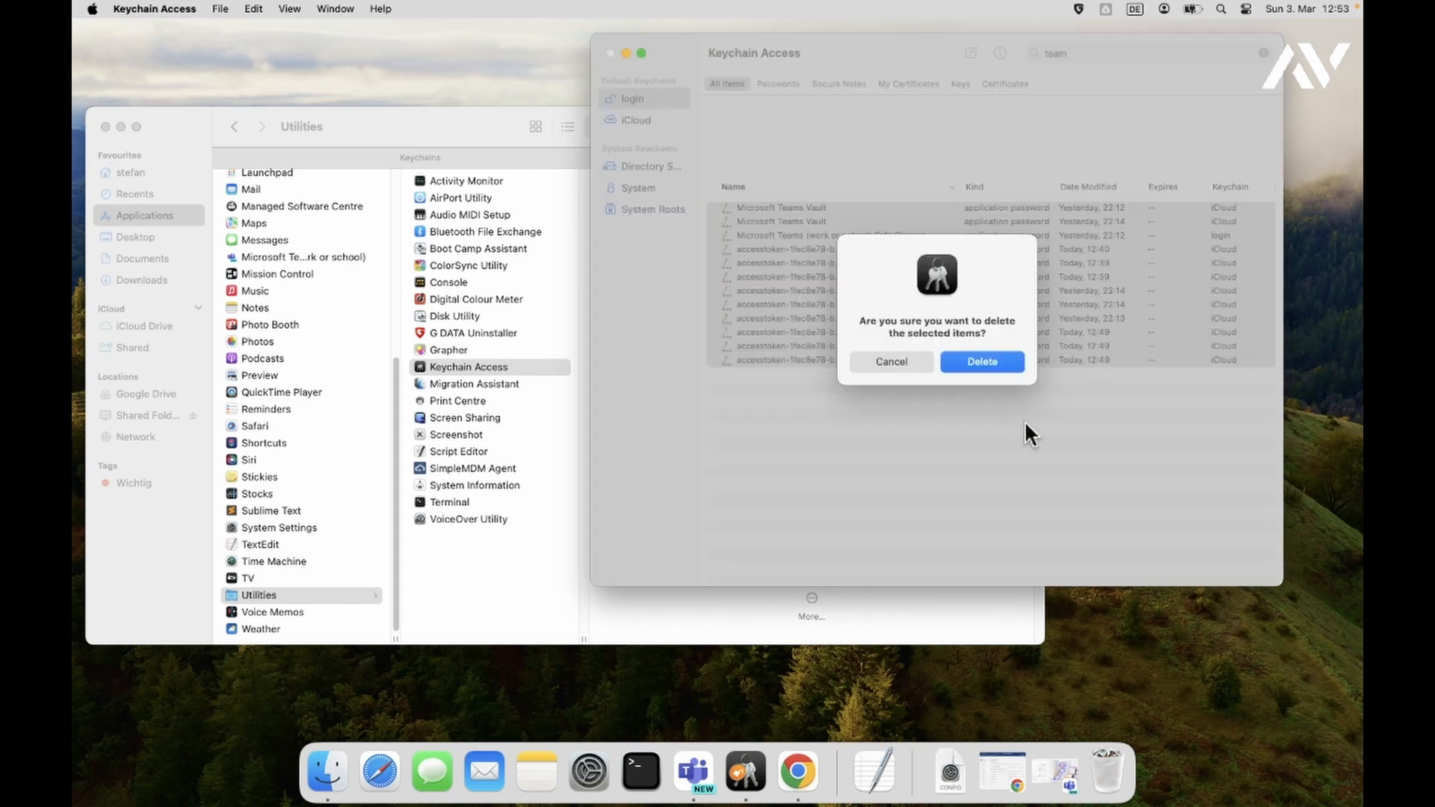
left_click(1003, 361)
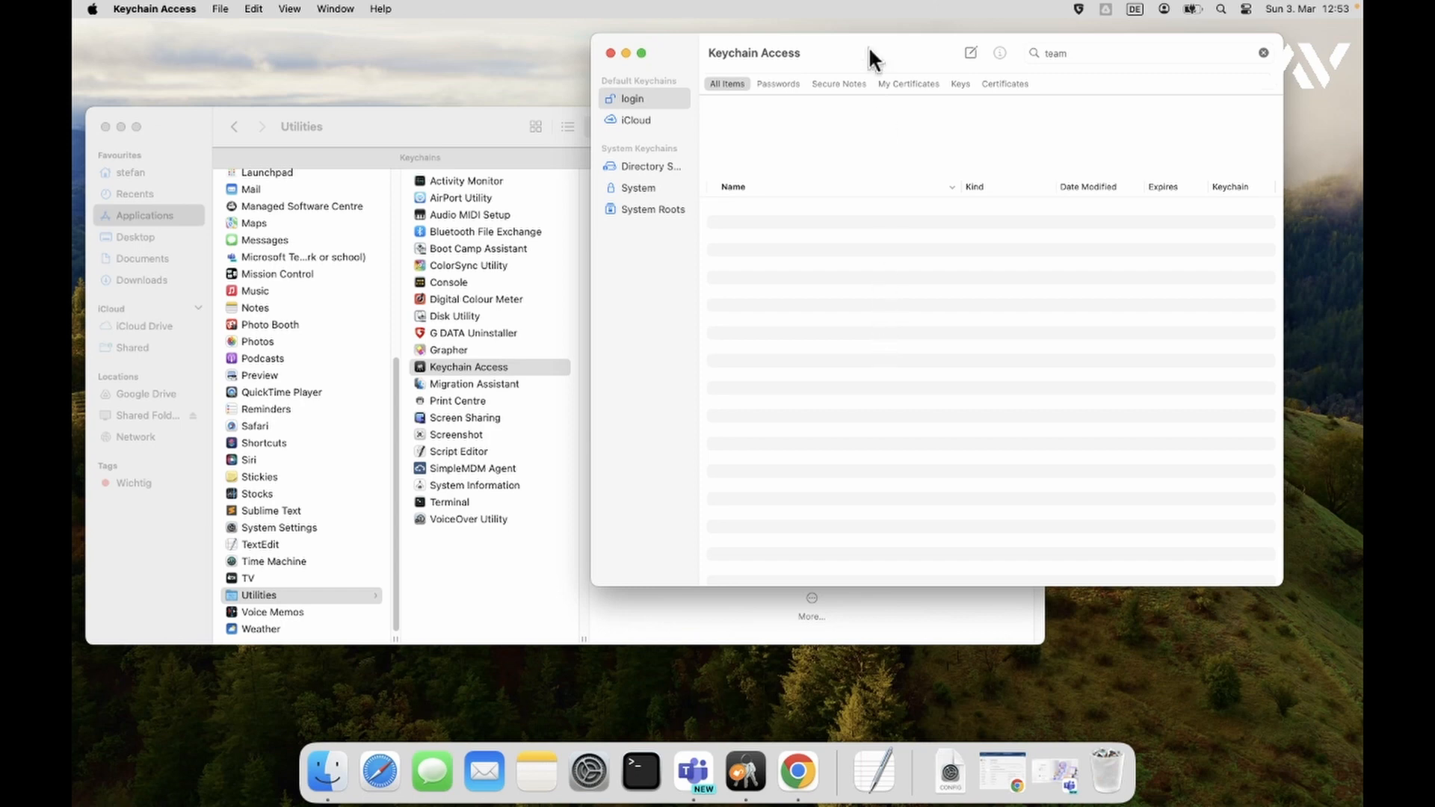
- Launch Microsoft Teams from the Dock to view its account picker, then quit it
mouse_move(859, 51)
left_mouse_down()
mouse_move(916, 50)
mouse_move(838, 68)
left_mouse_up()
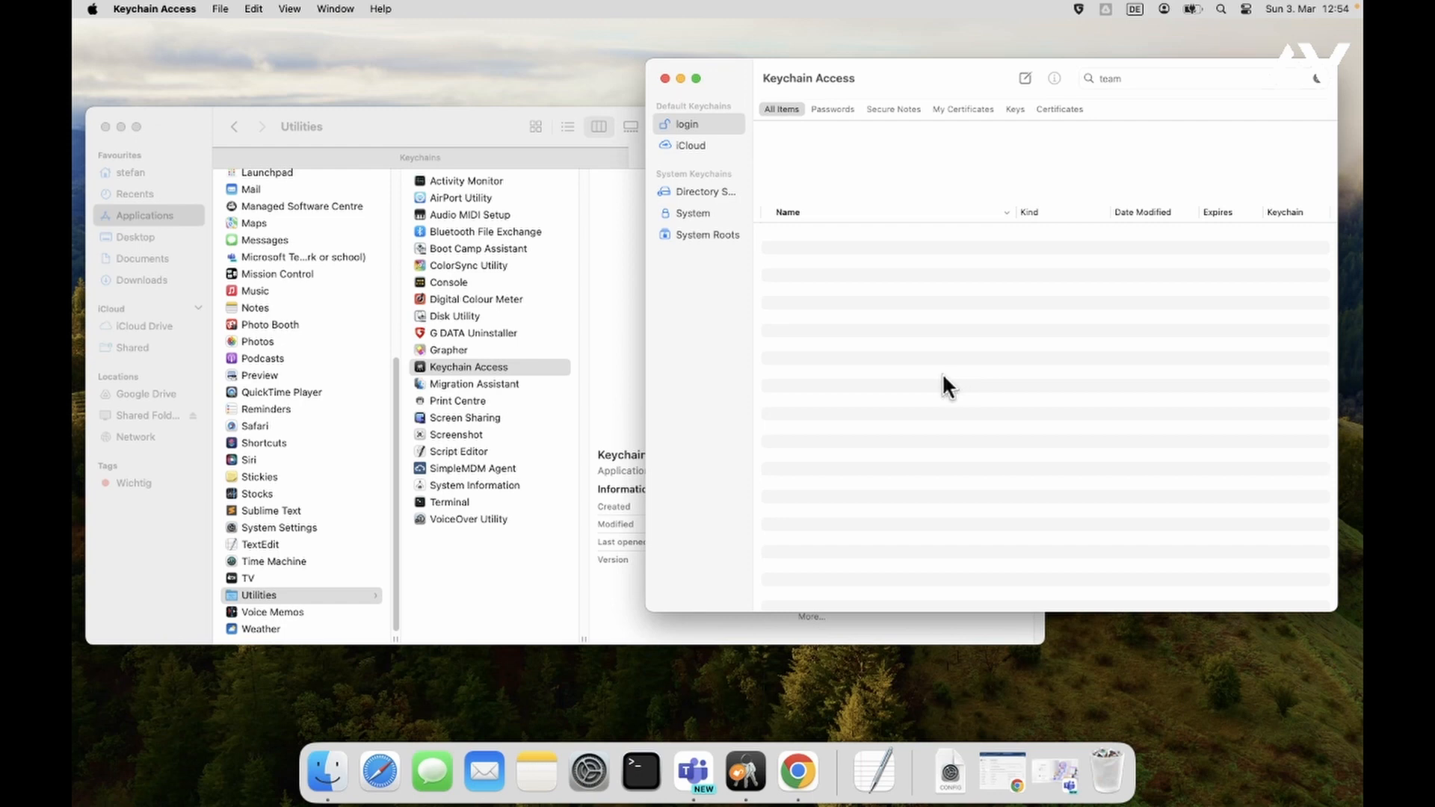
left_click(699, 785)
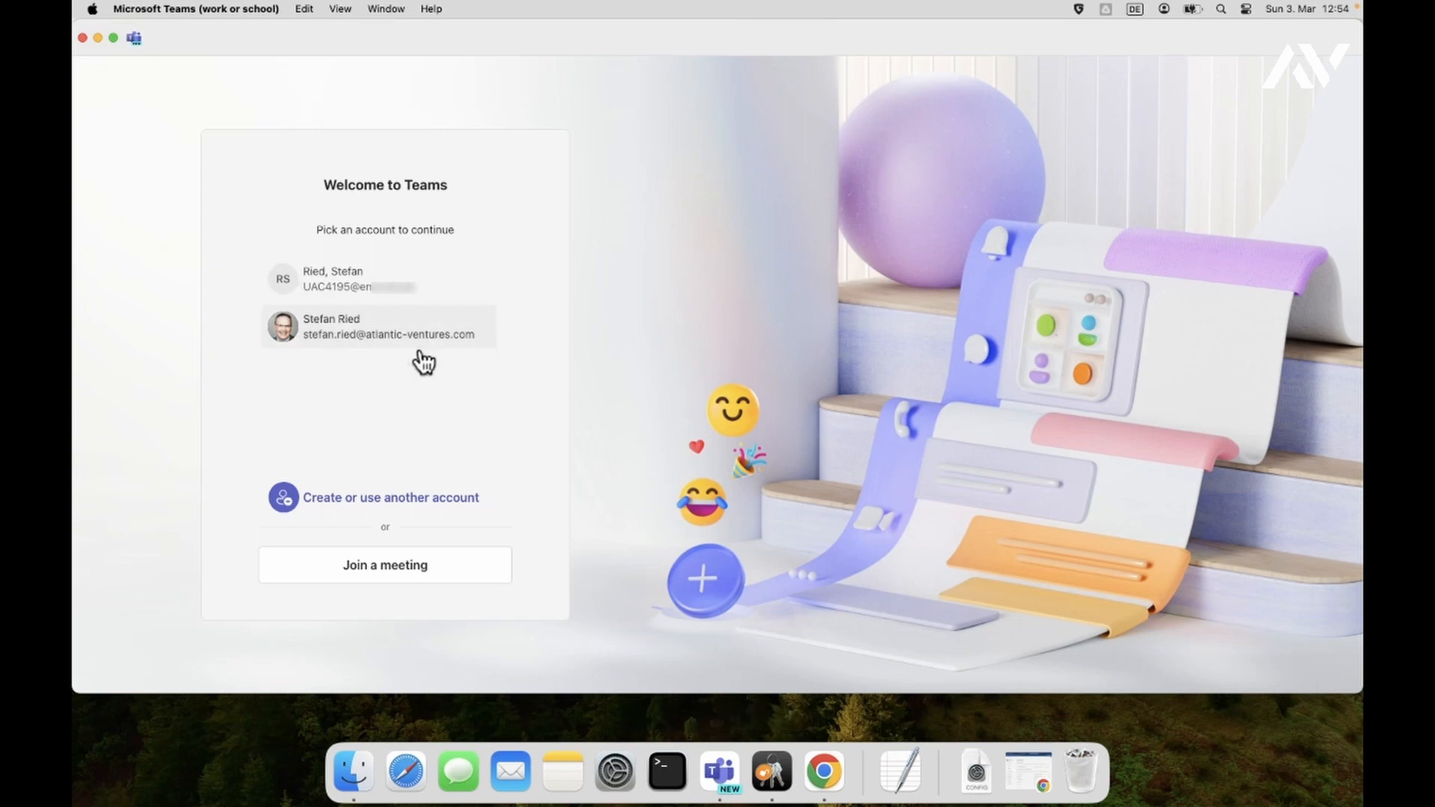
right_click(719, 772)
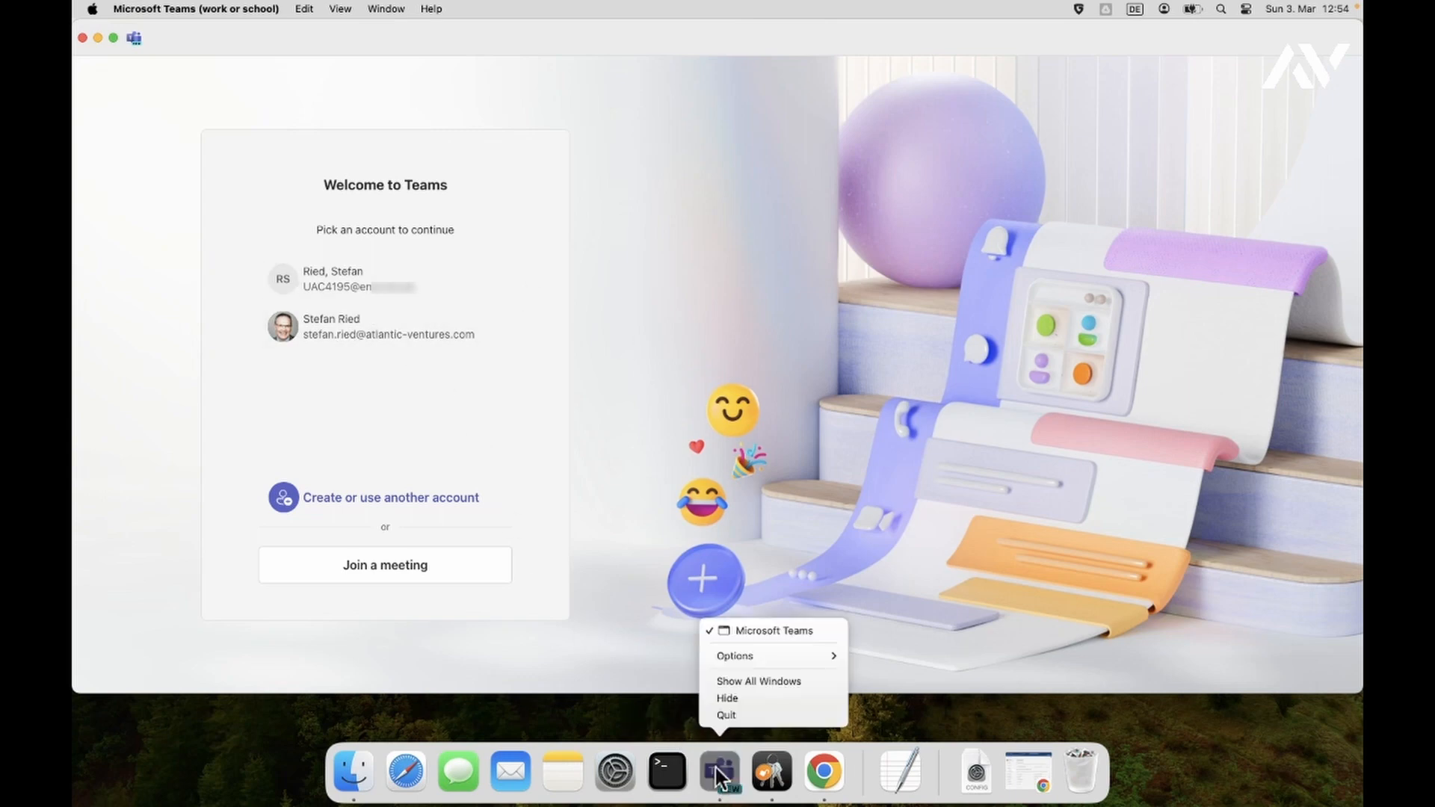
left_click(731, 716)
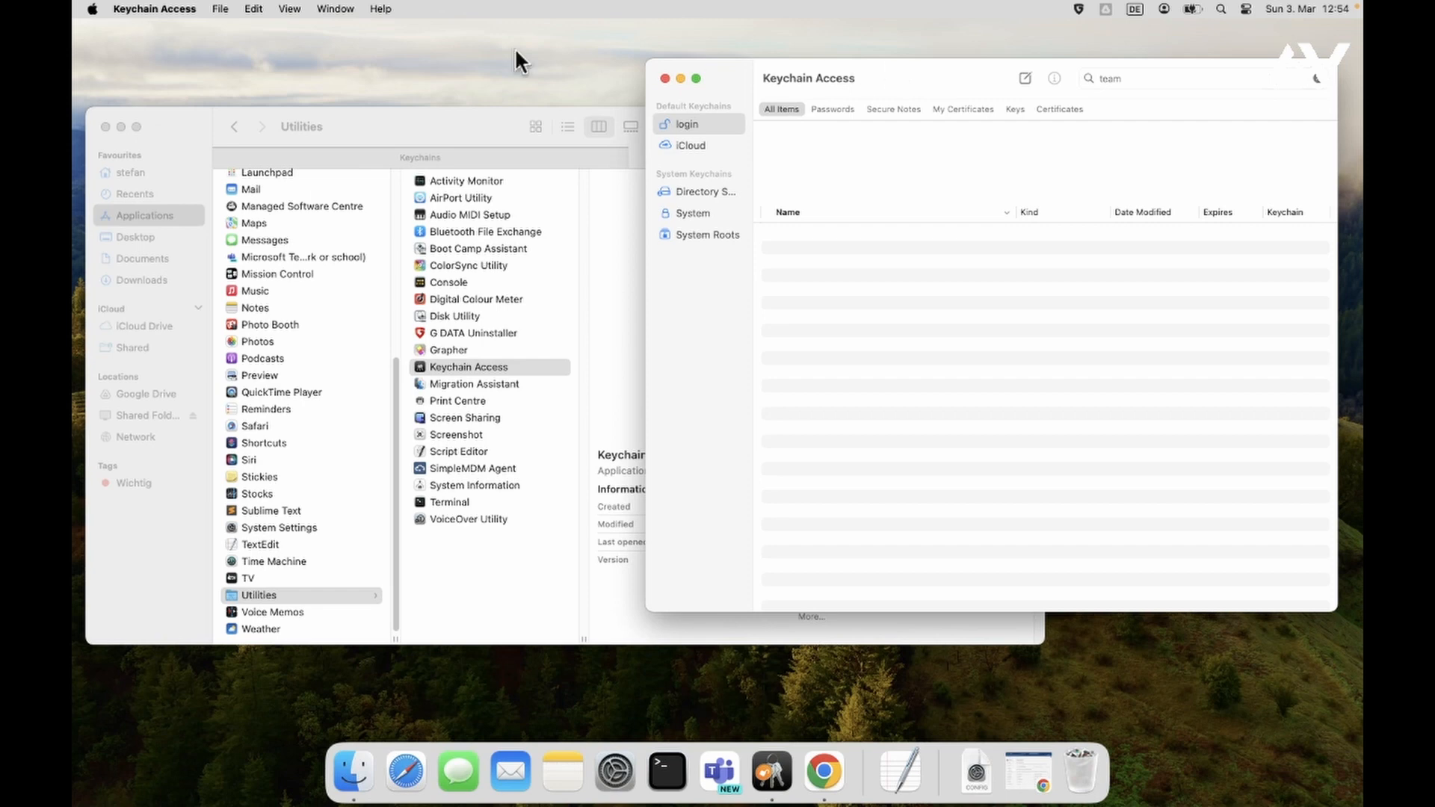
- Open Keychain Access Settings and position the window over the keychain list
left_click(140, 9)
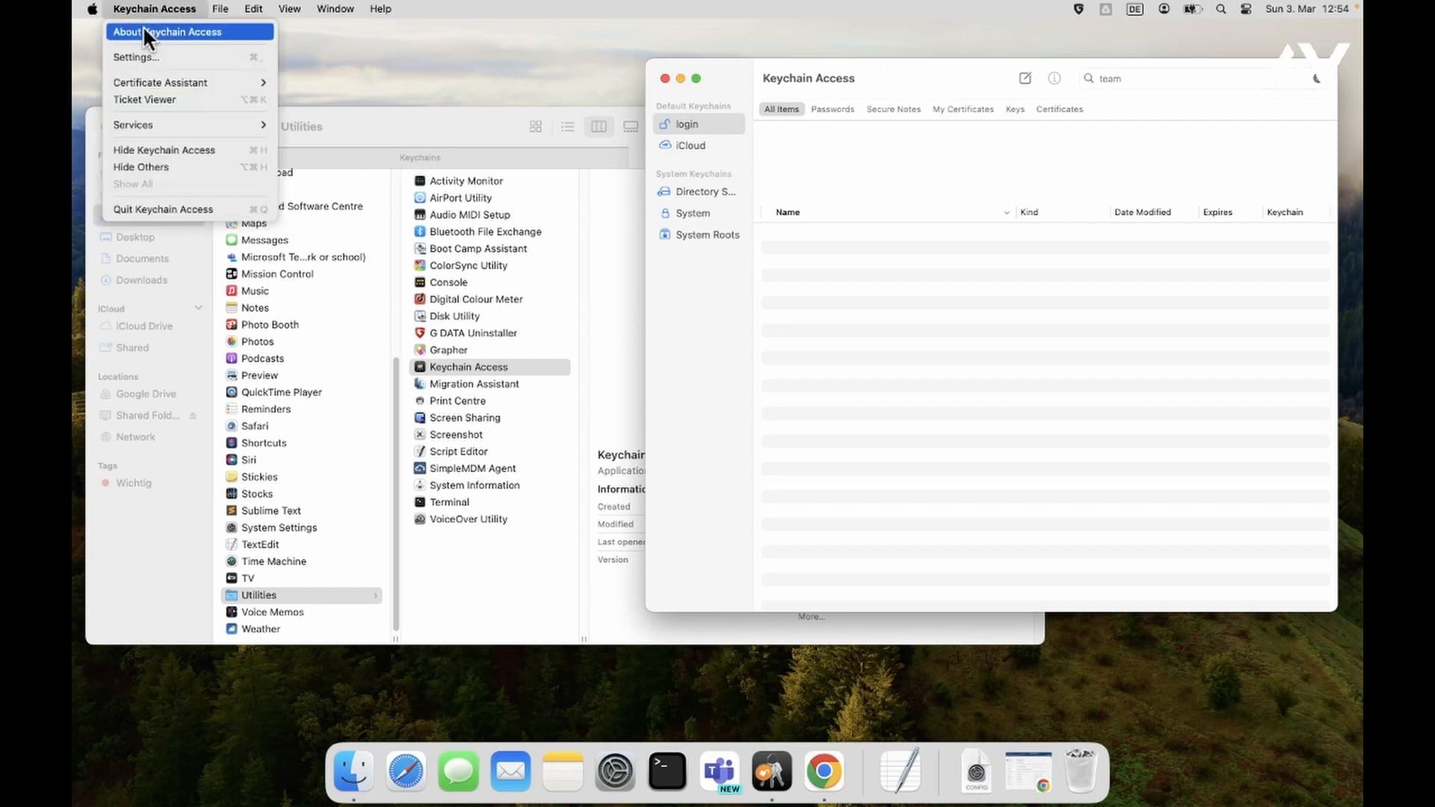
left_click(141, 57)
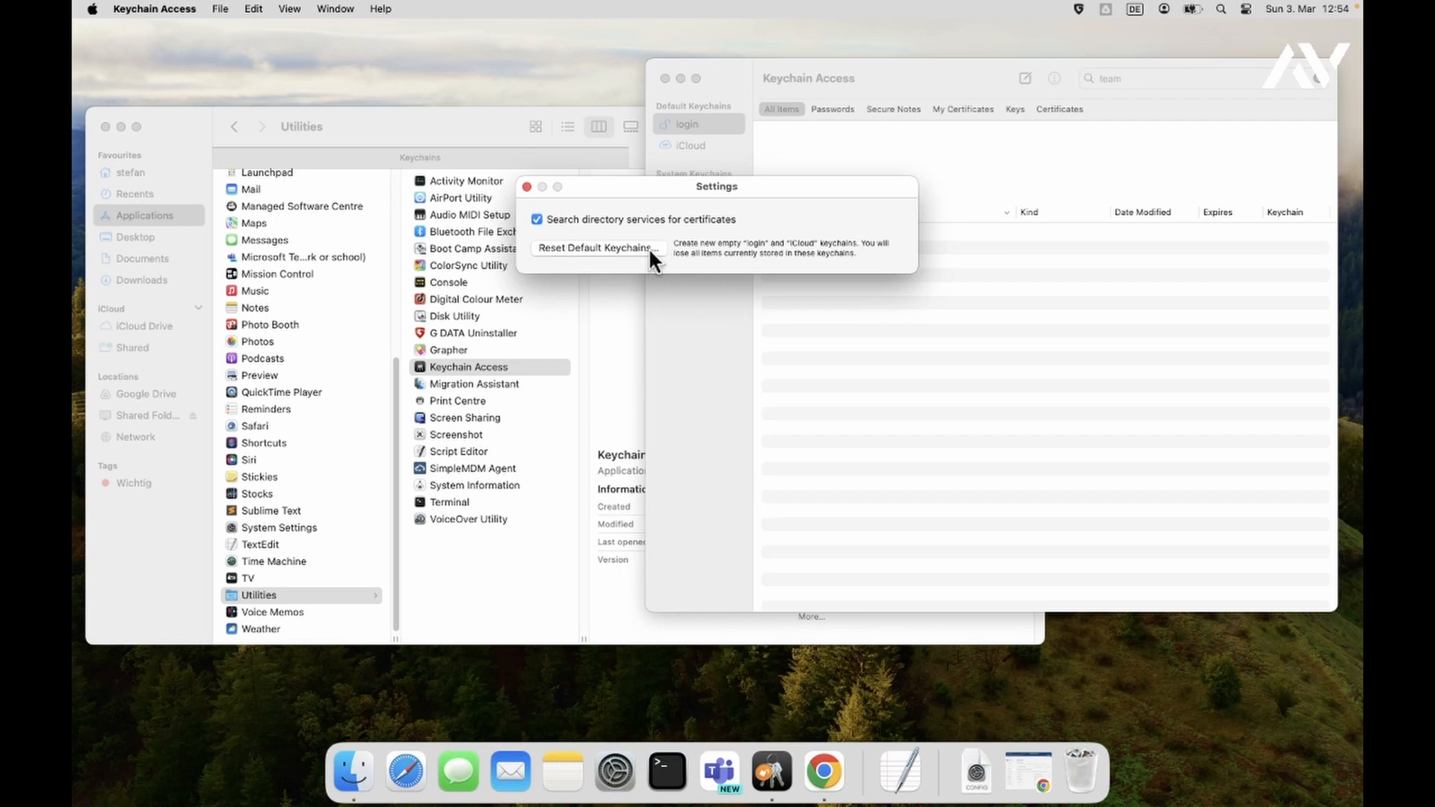
left_click_drag(668, 179, 971, 294)
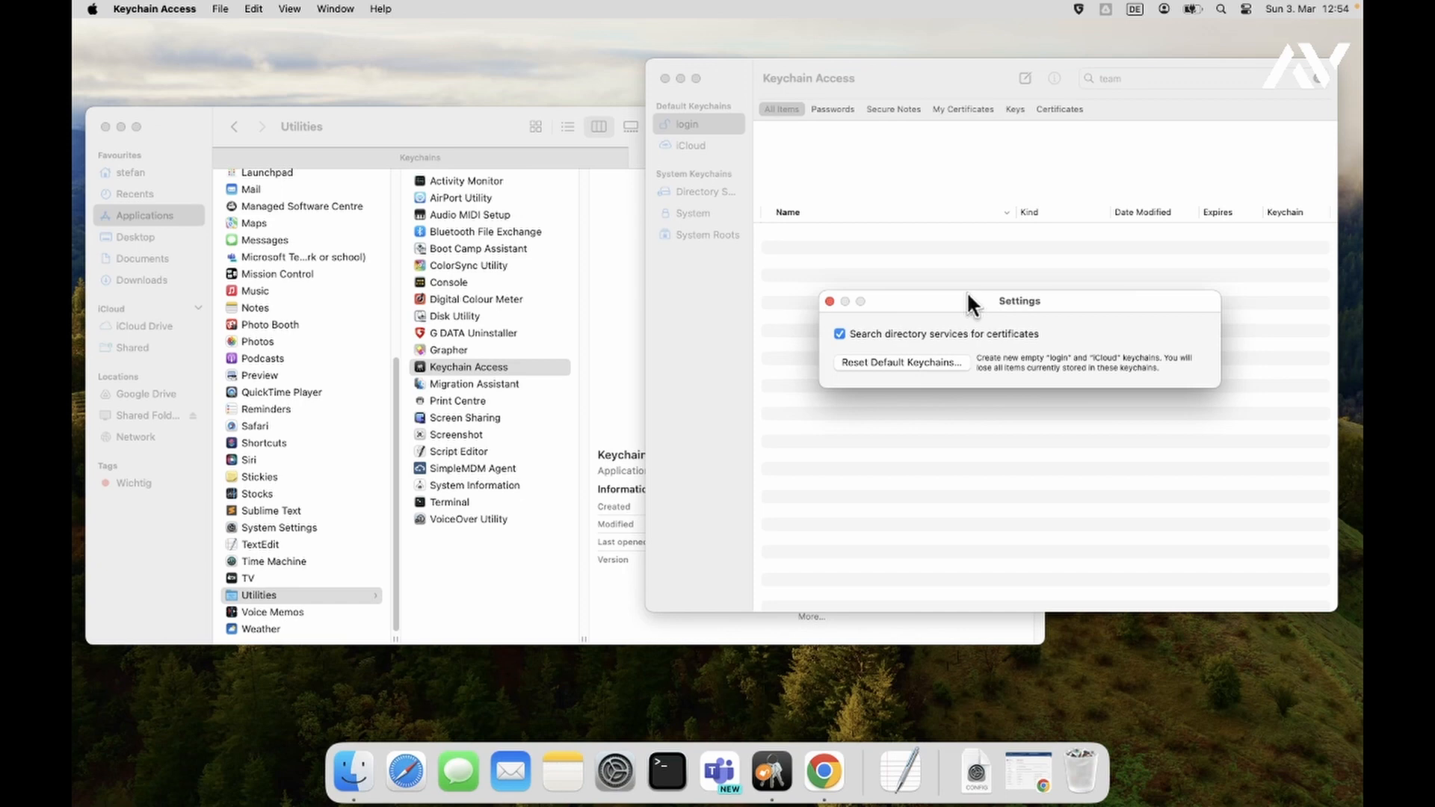
left_click_drag(965, 293, 976, 249)
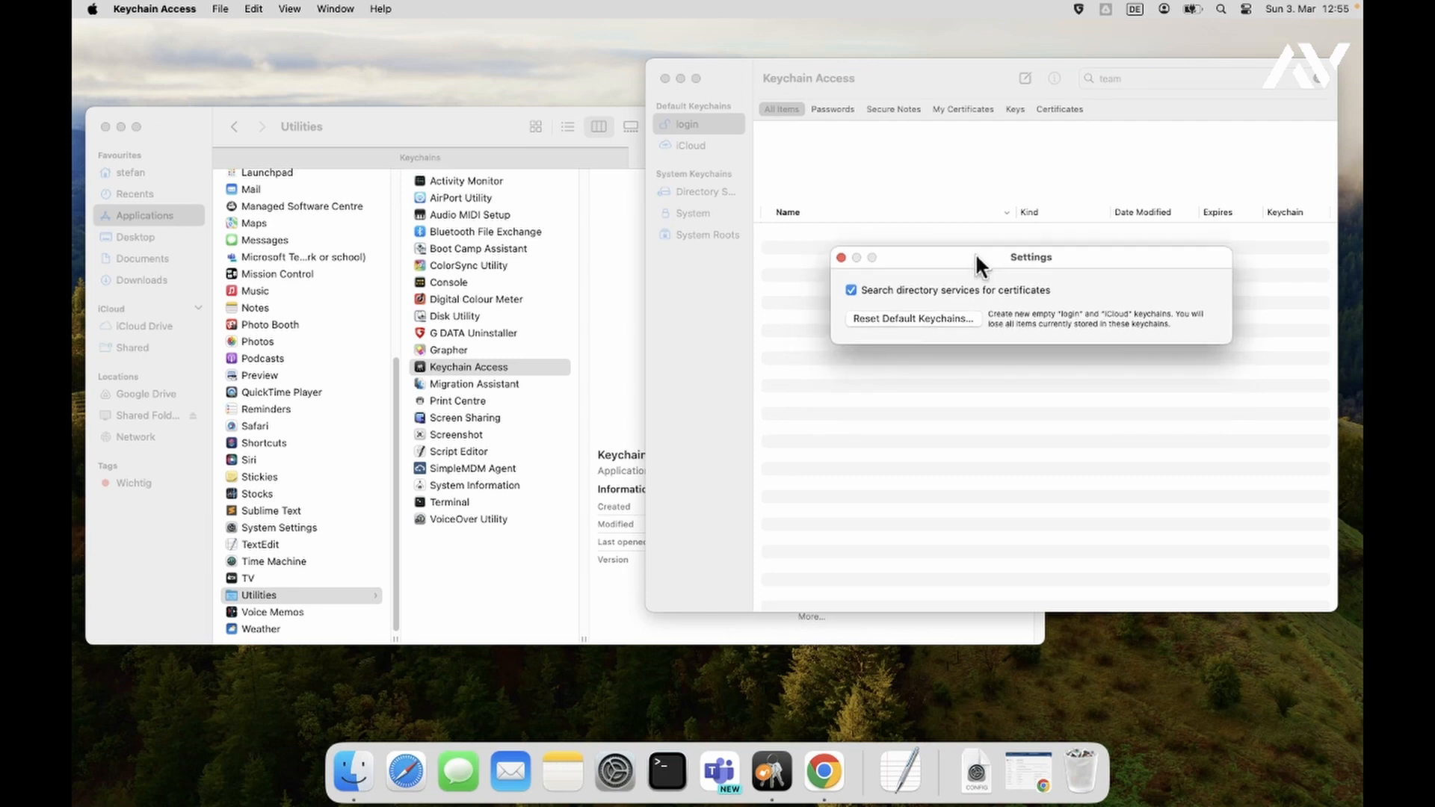
- Duplicate login.keychain-db in the Keychains folder, move the copy to the desktop, and minimise Finder
left_click(402, 118)
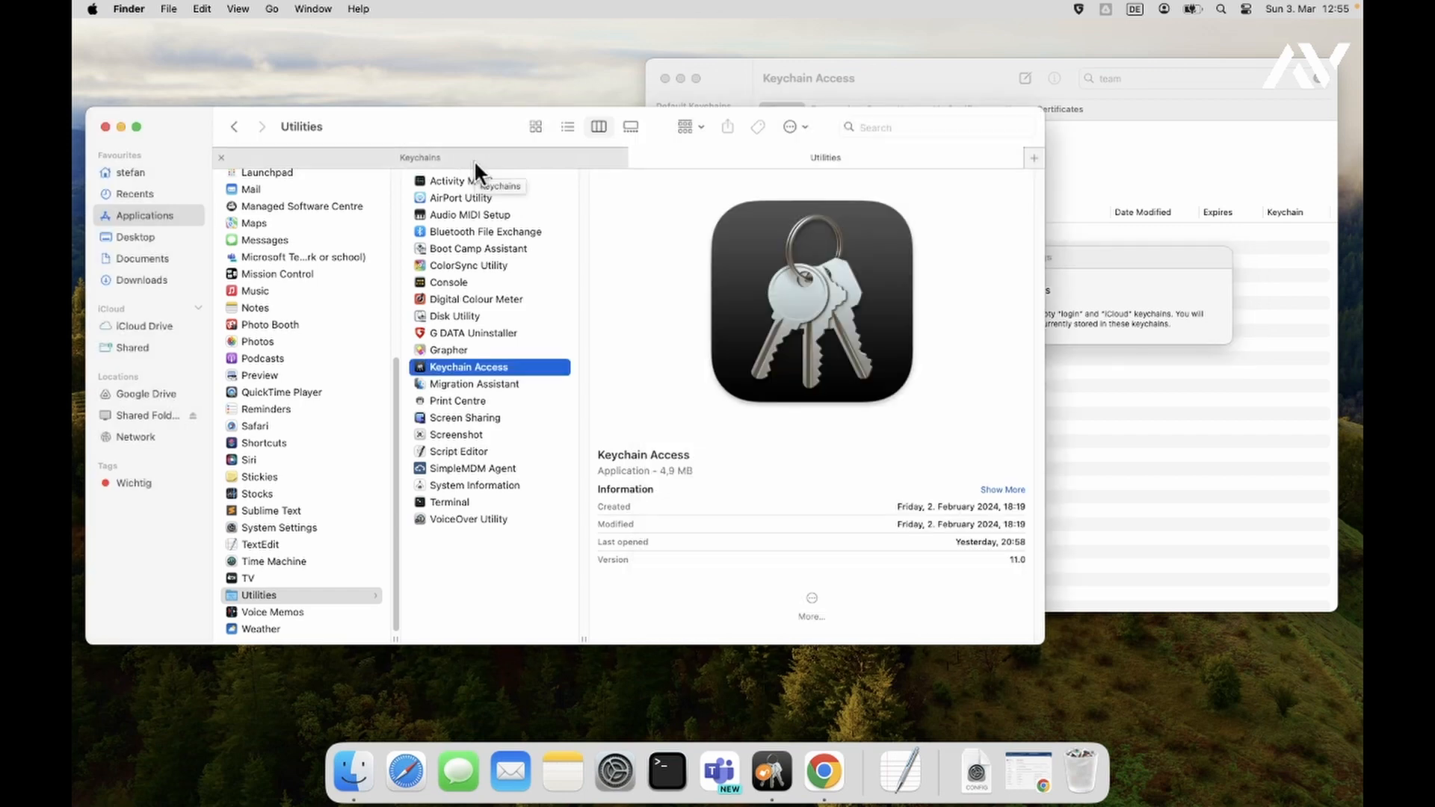
left_click(474, 160)
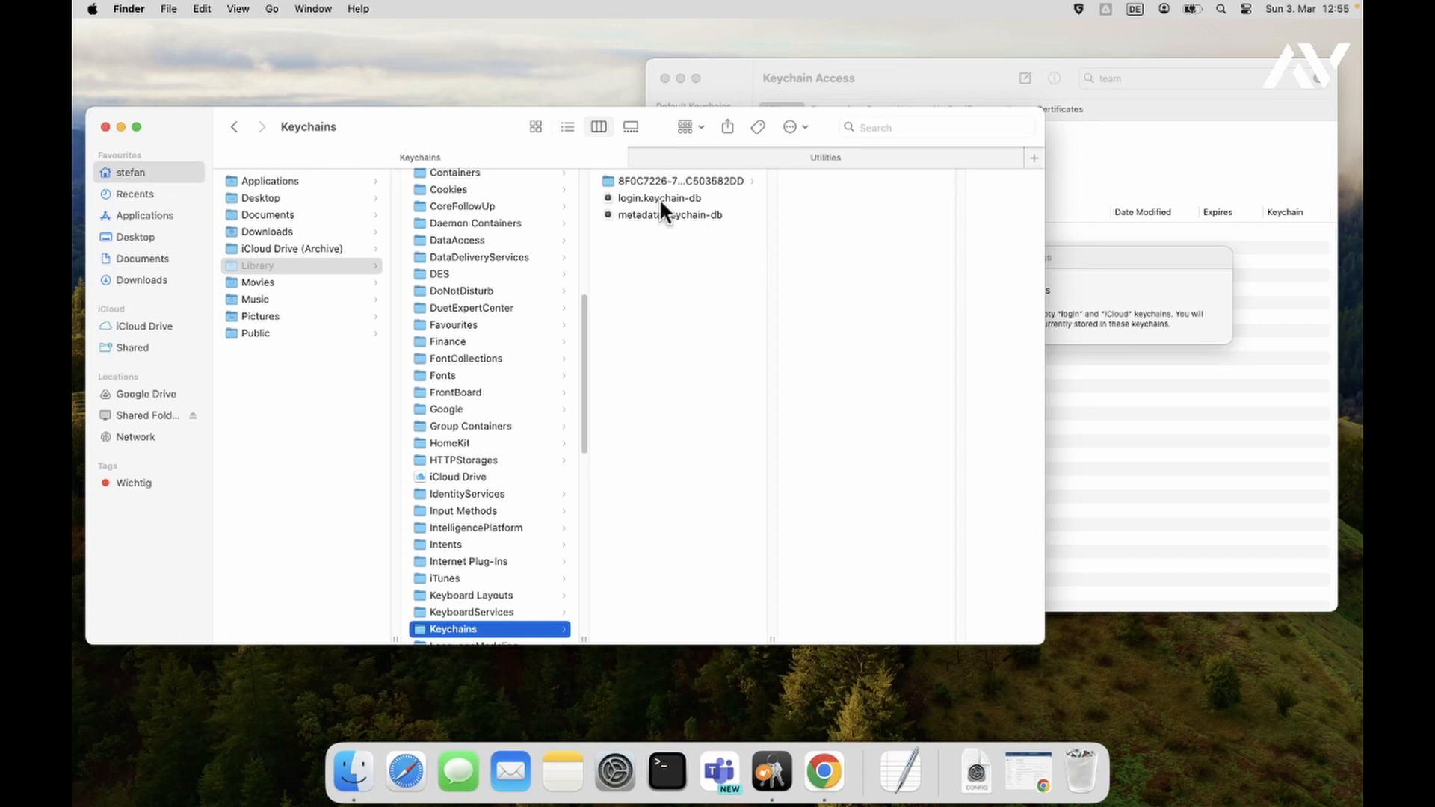
left_click(639, 195)
right_click(640, 196)
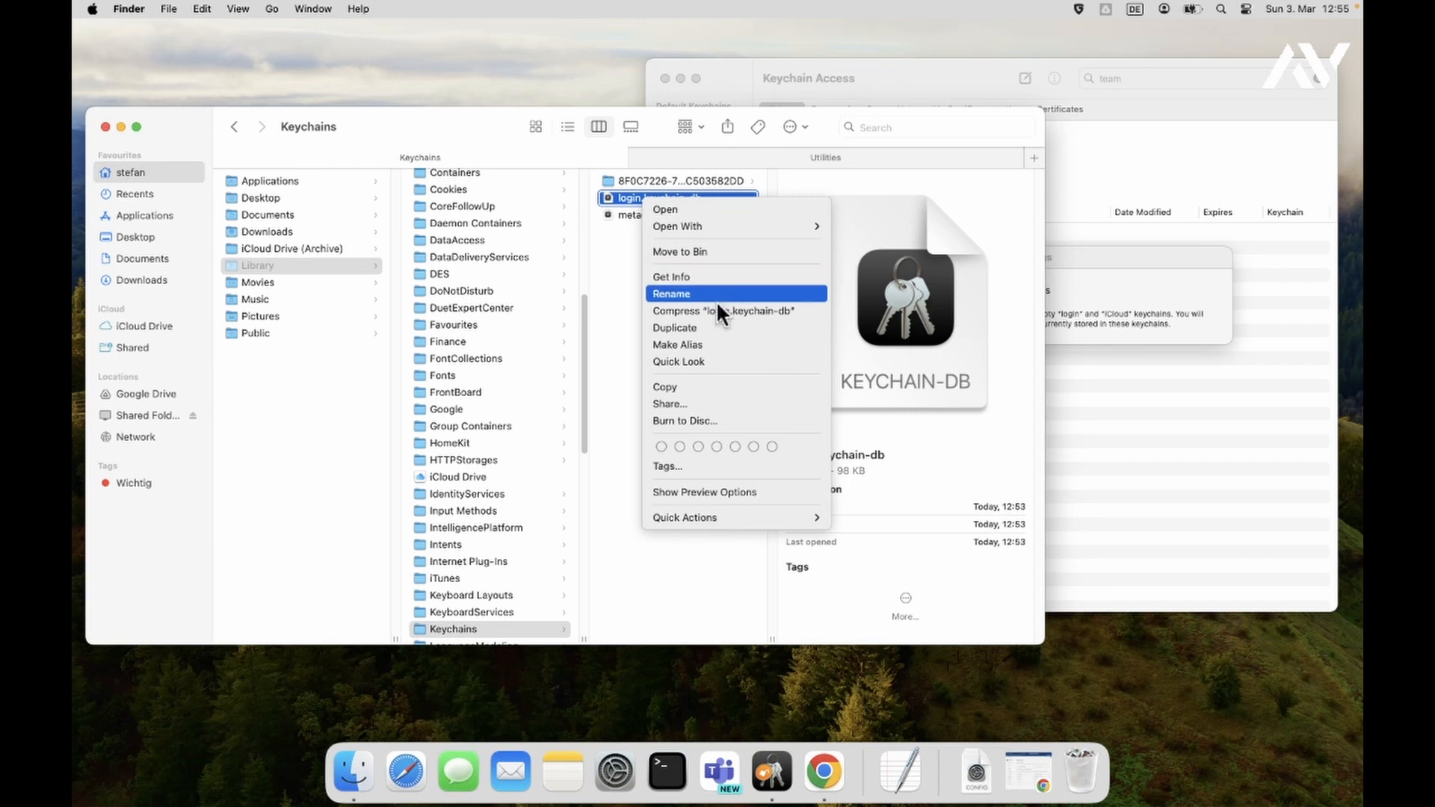
left_click(717, 327)
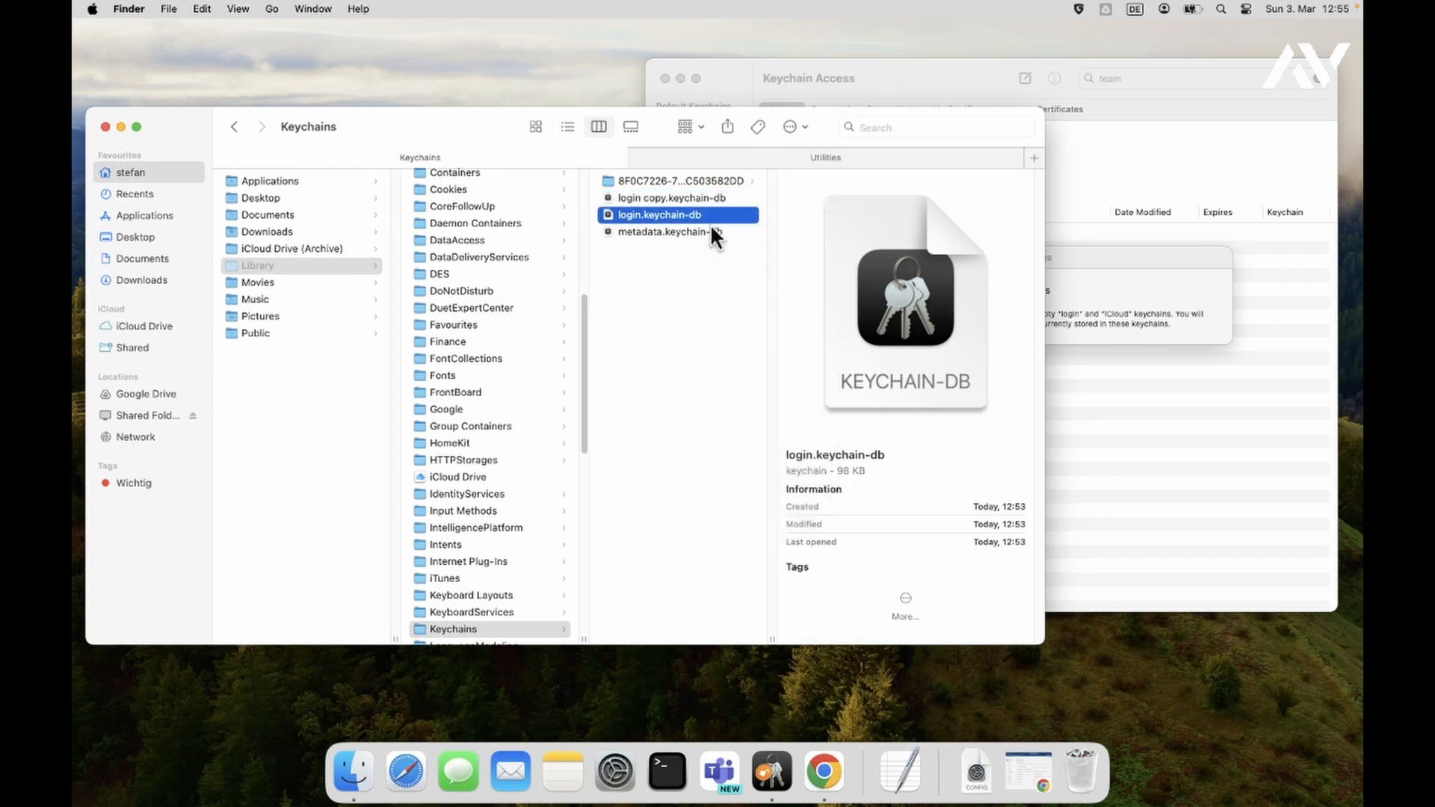
left_click_drag(678, 193, 1246, 683)
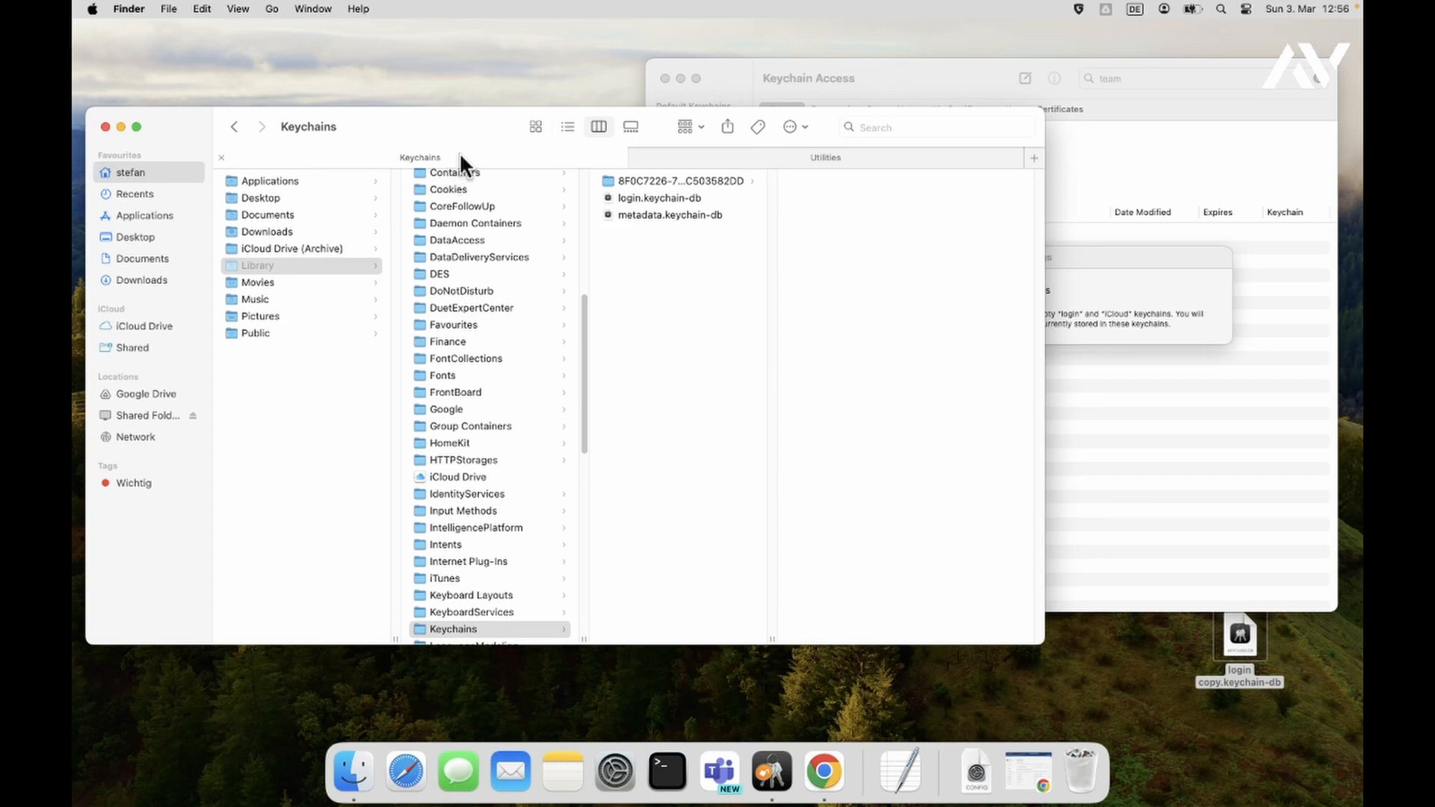
left_click(121, 127)
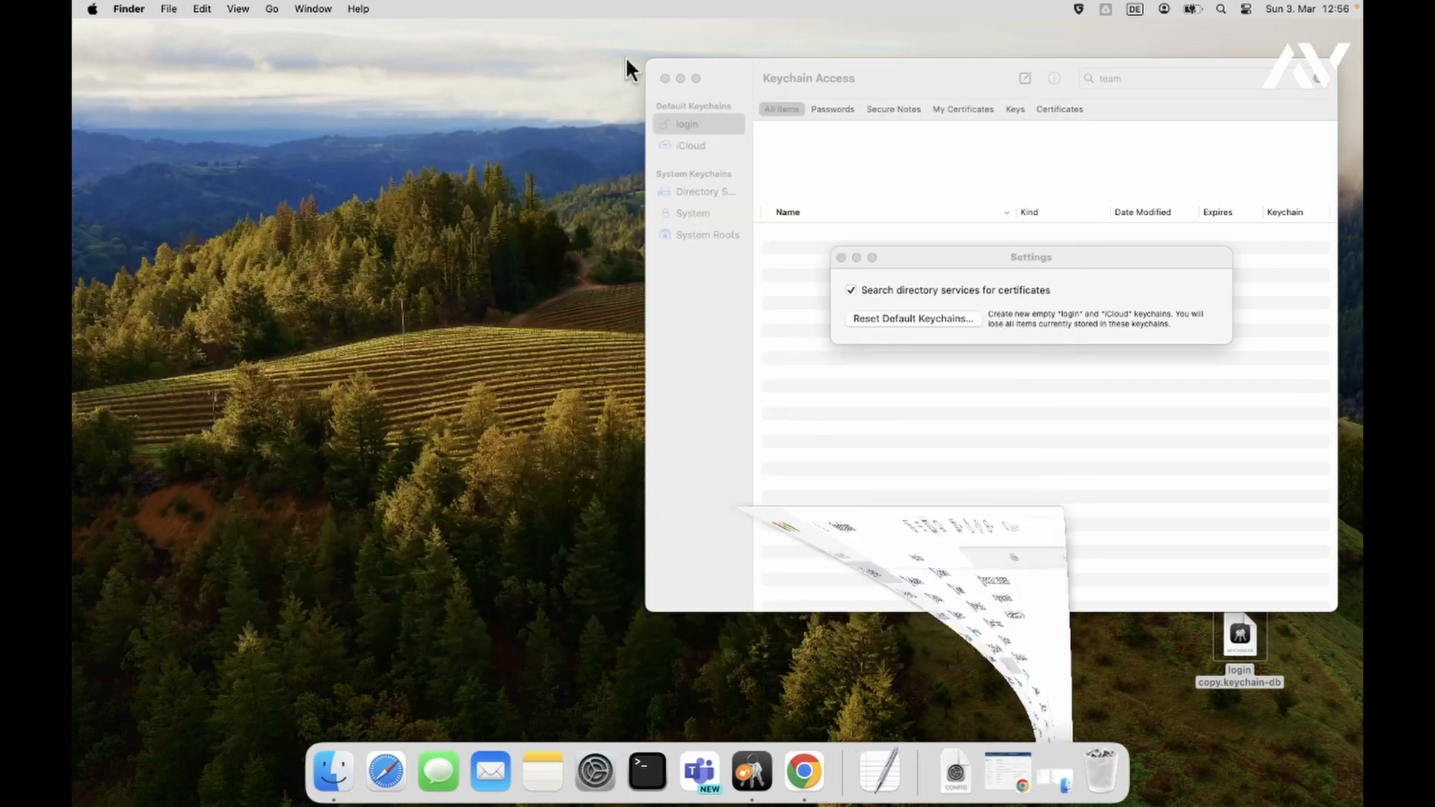
- Unlock the Passwords page in System Settings with the account password
left_click(588, 776)
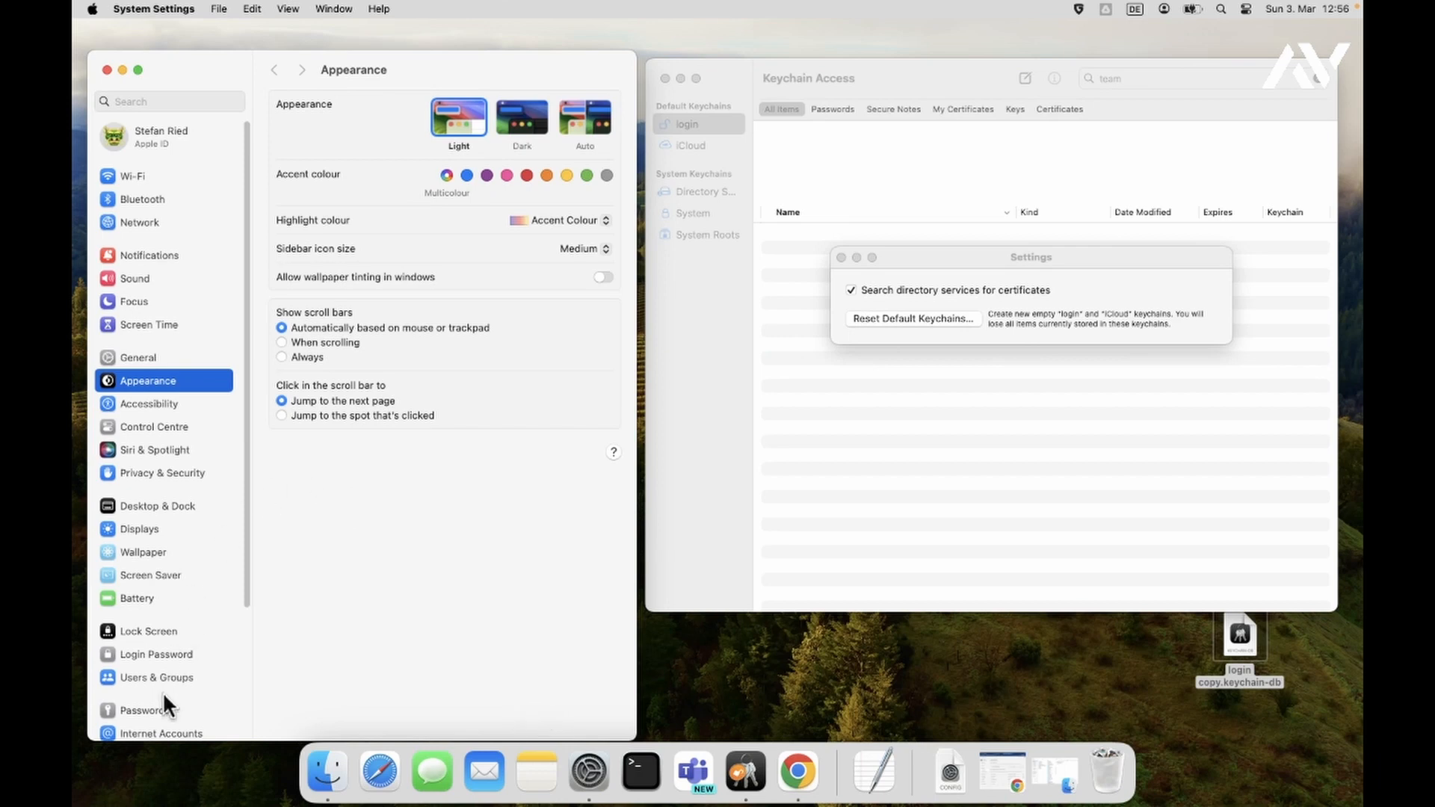
left_click(158, 707)
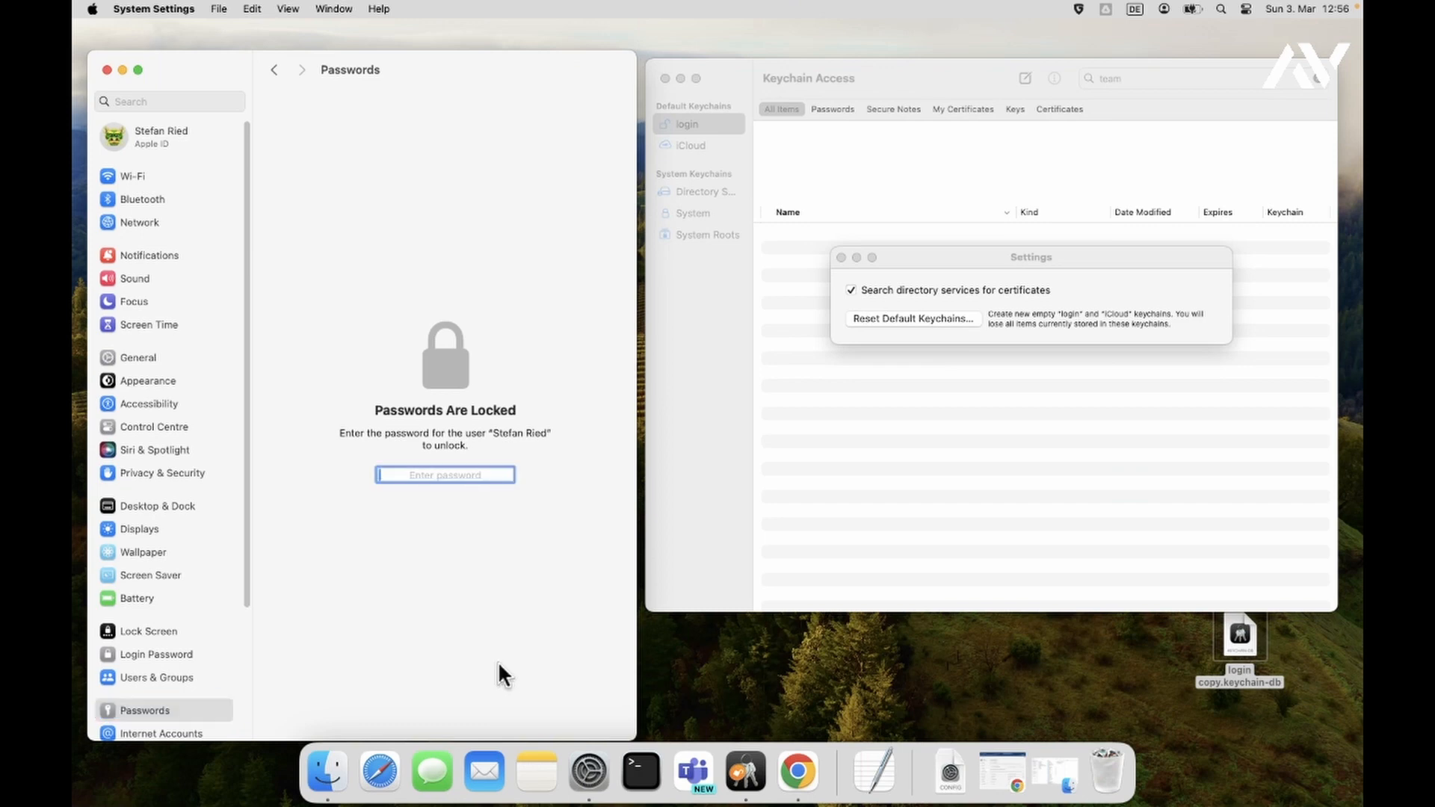
type("••••••")
key("Return")
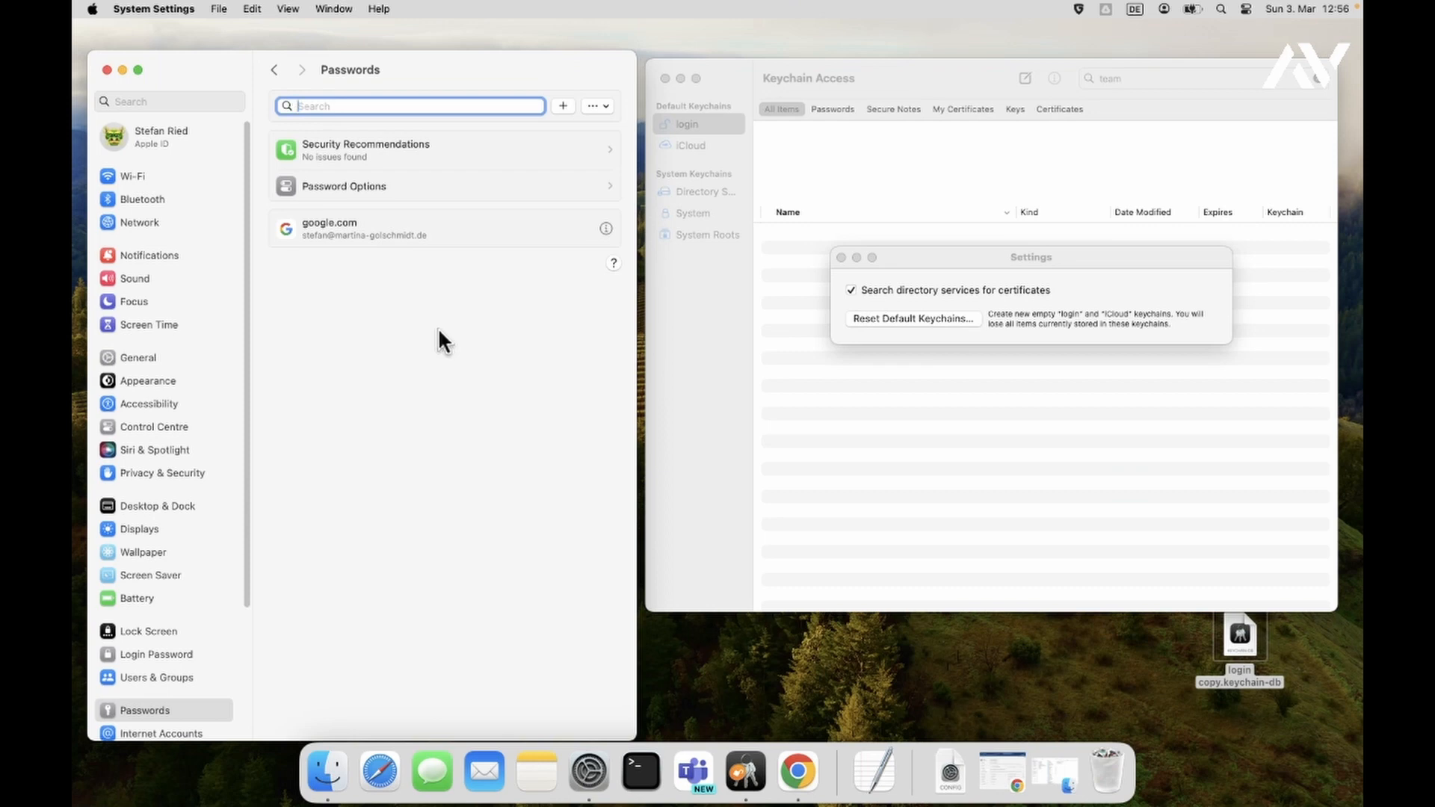
left_click(455, 232)
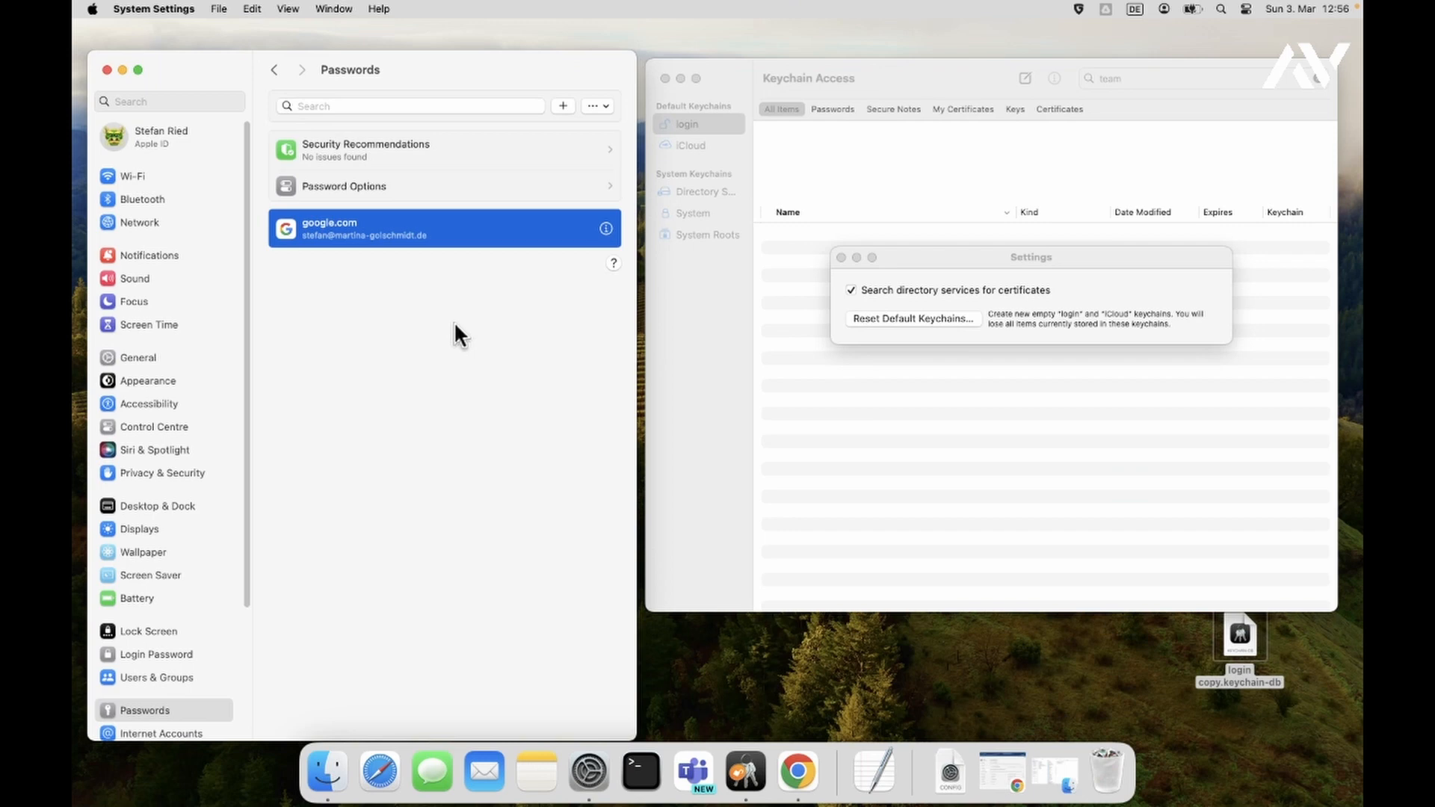
- Export all saved passwords unencrypted to Passwords.csv on the Desktop, authorising with the user password
left_click(598, 105)
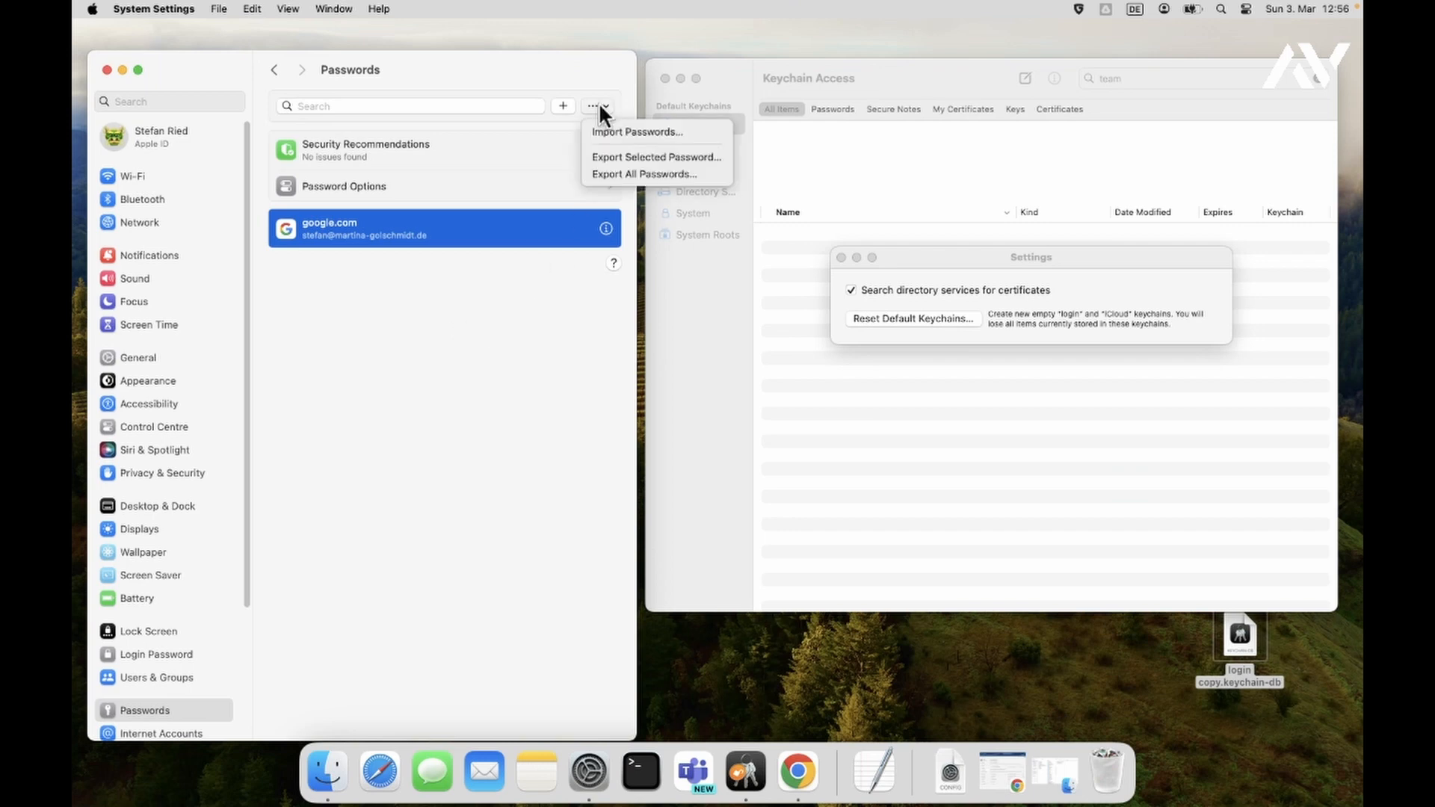
left_click(633, 174)
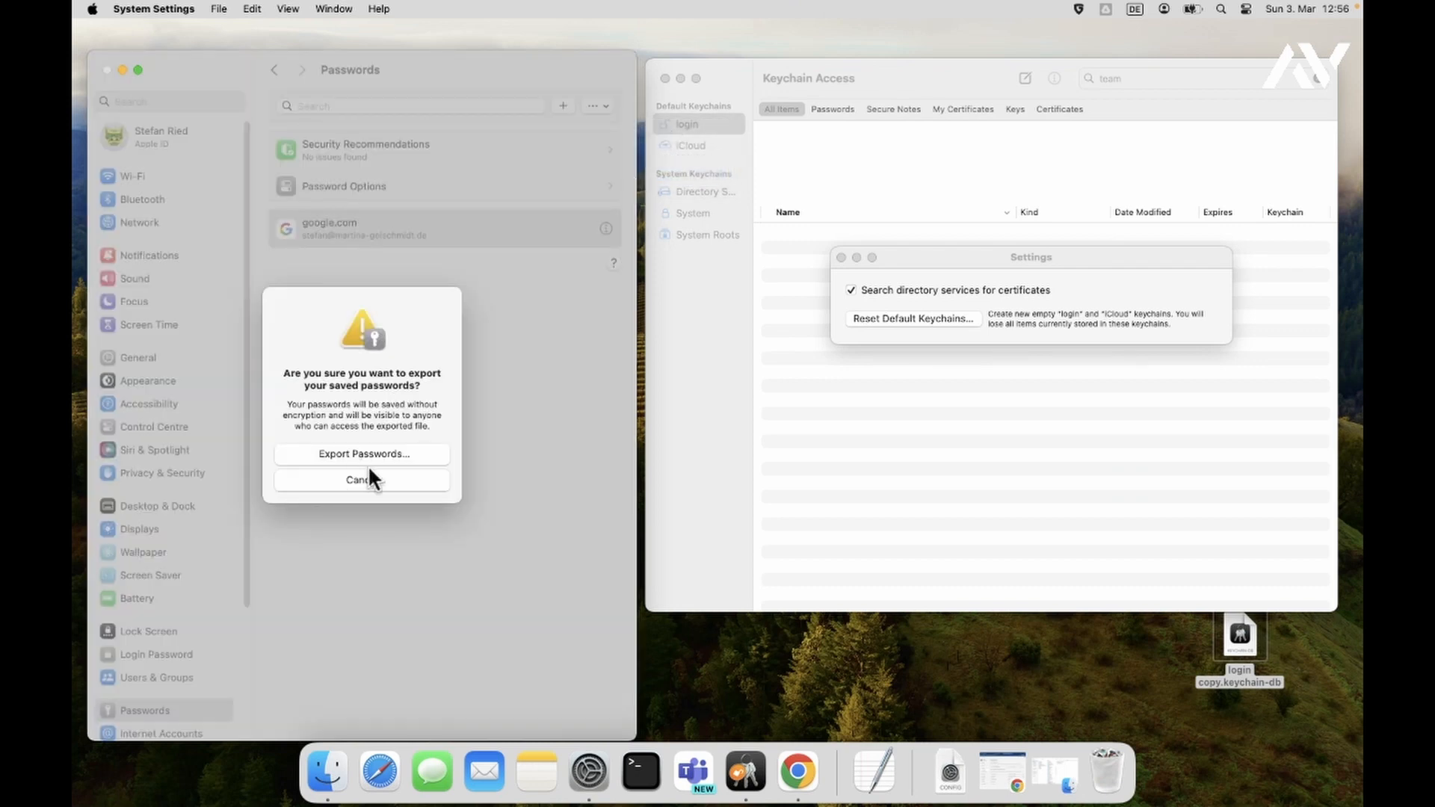
left_click(383, 454)
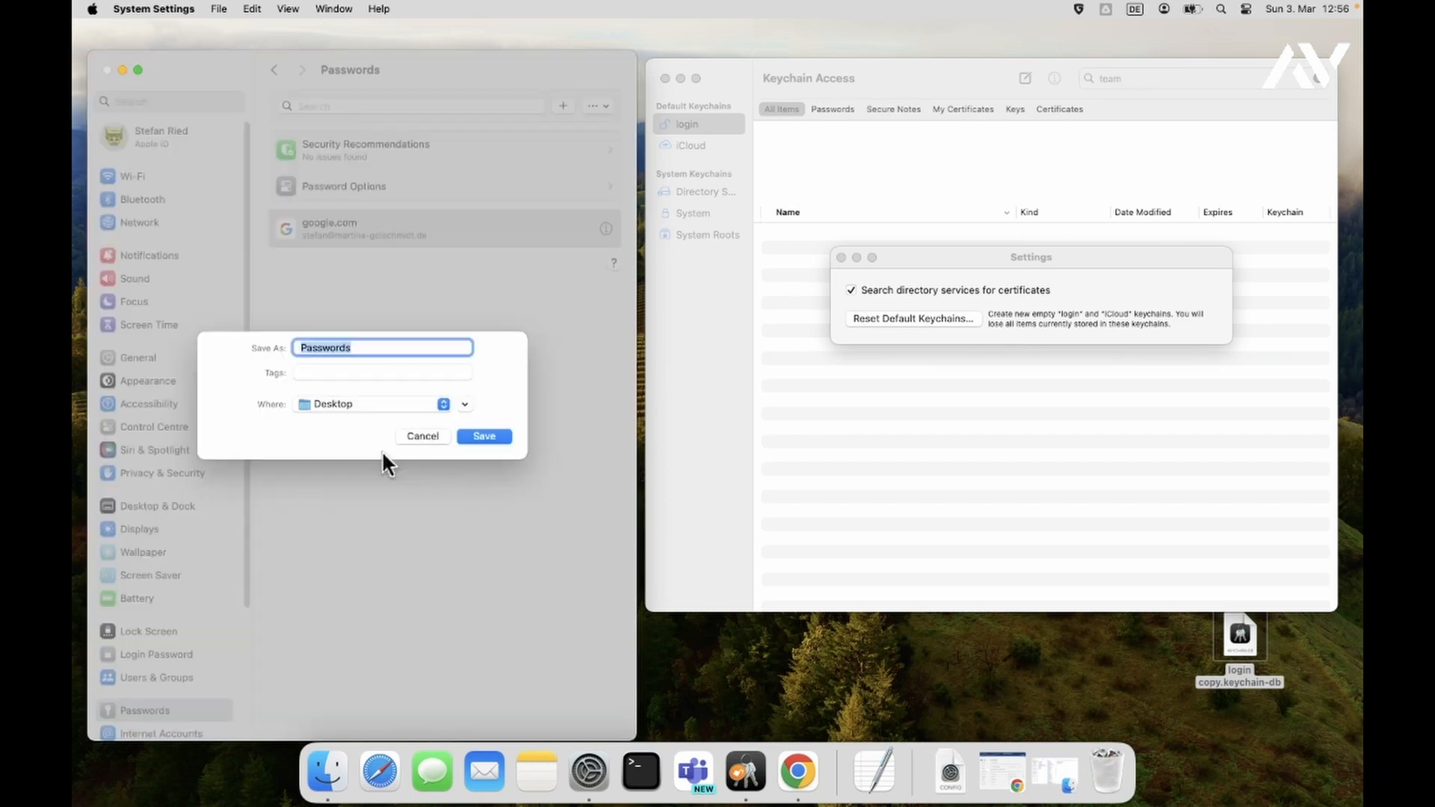
left_click(485, 437)
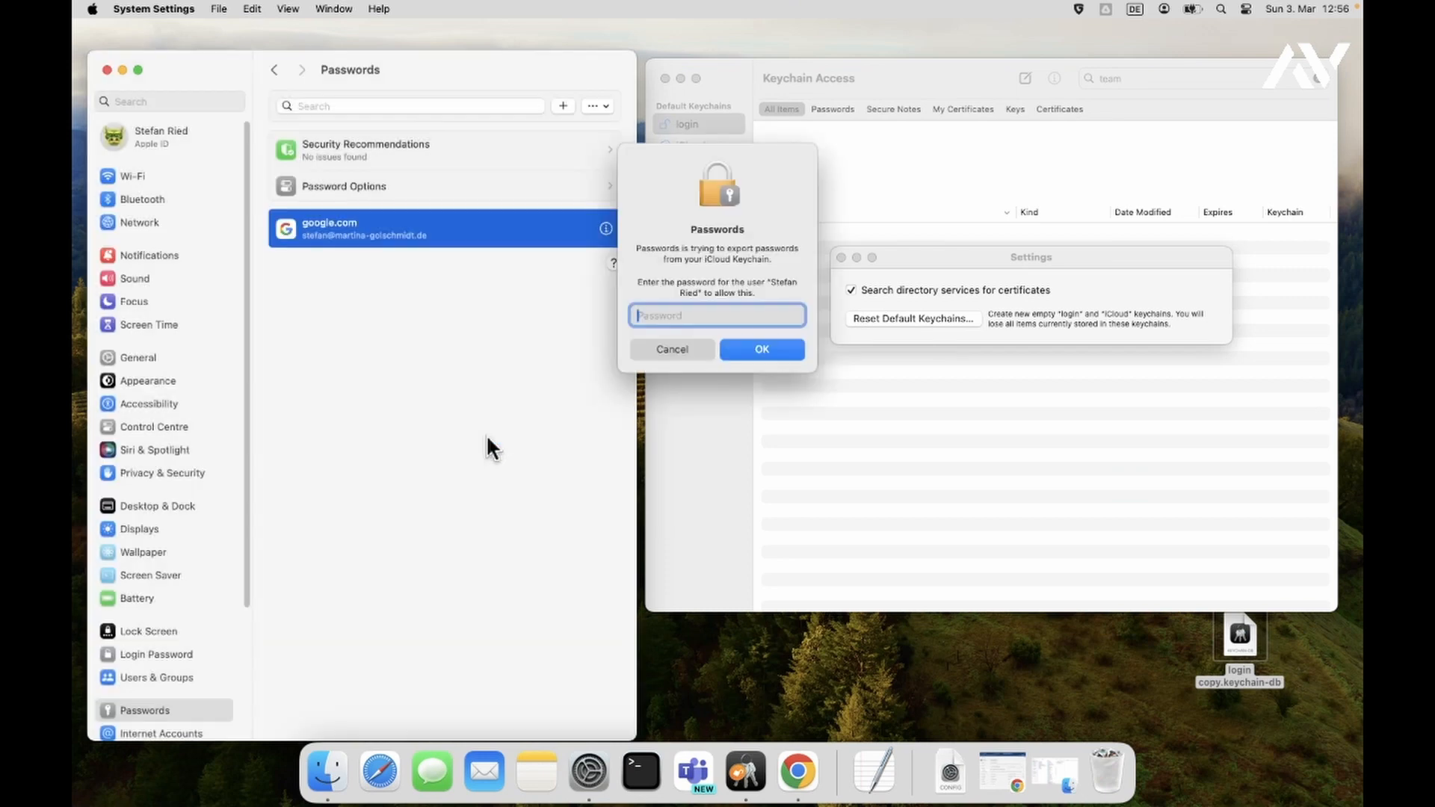
type("********")
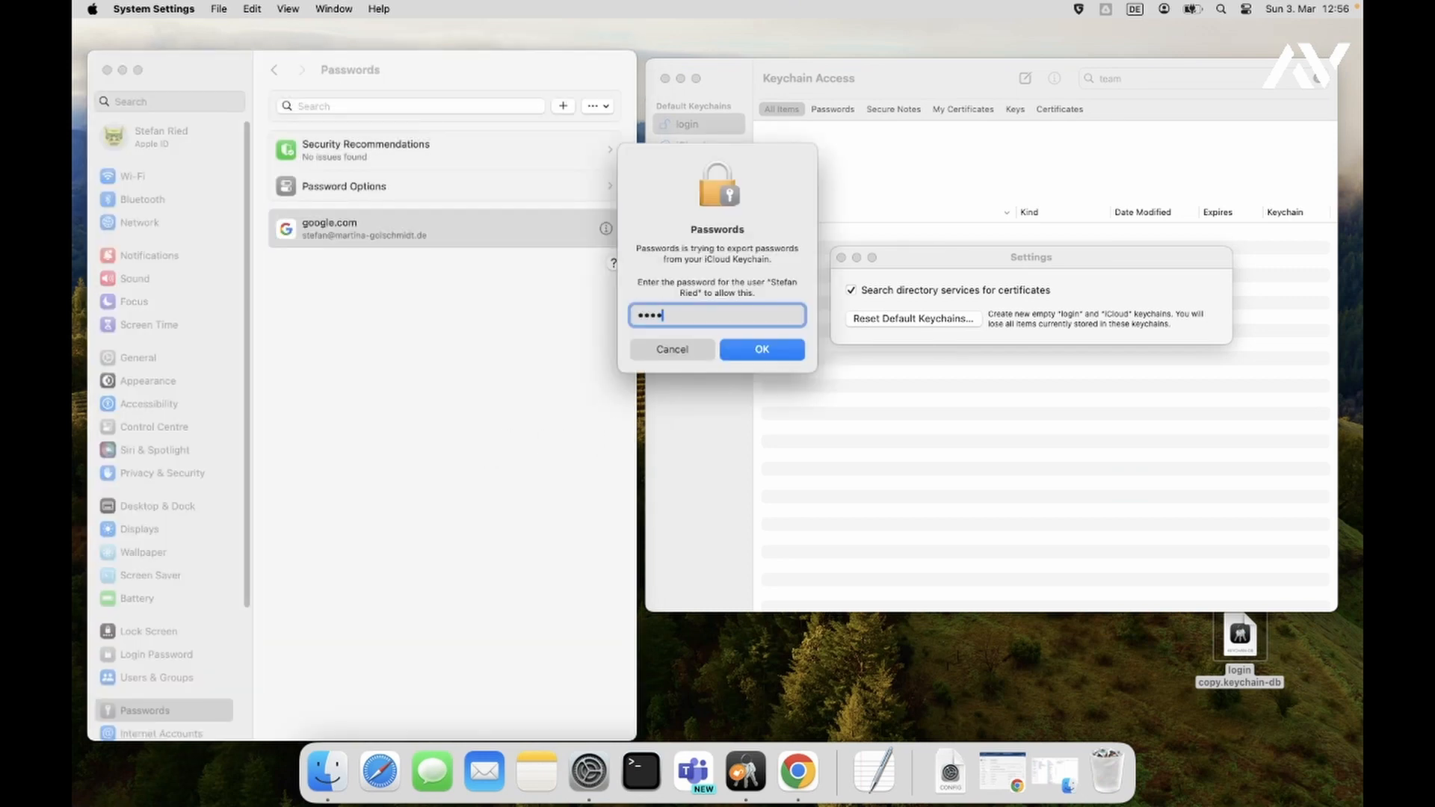
key("Return")
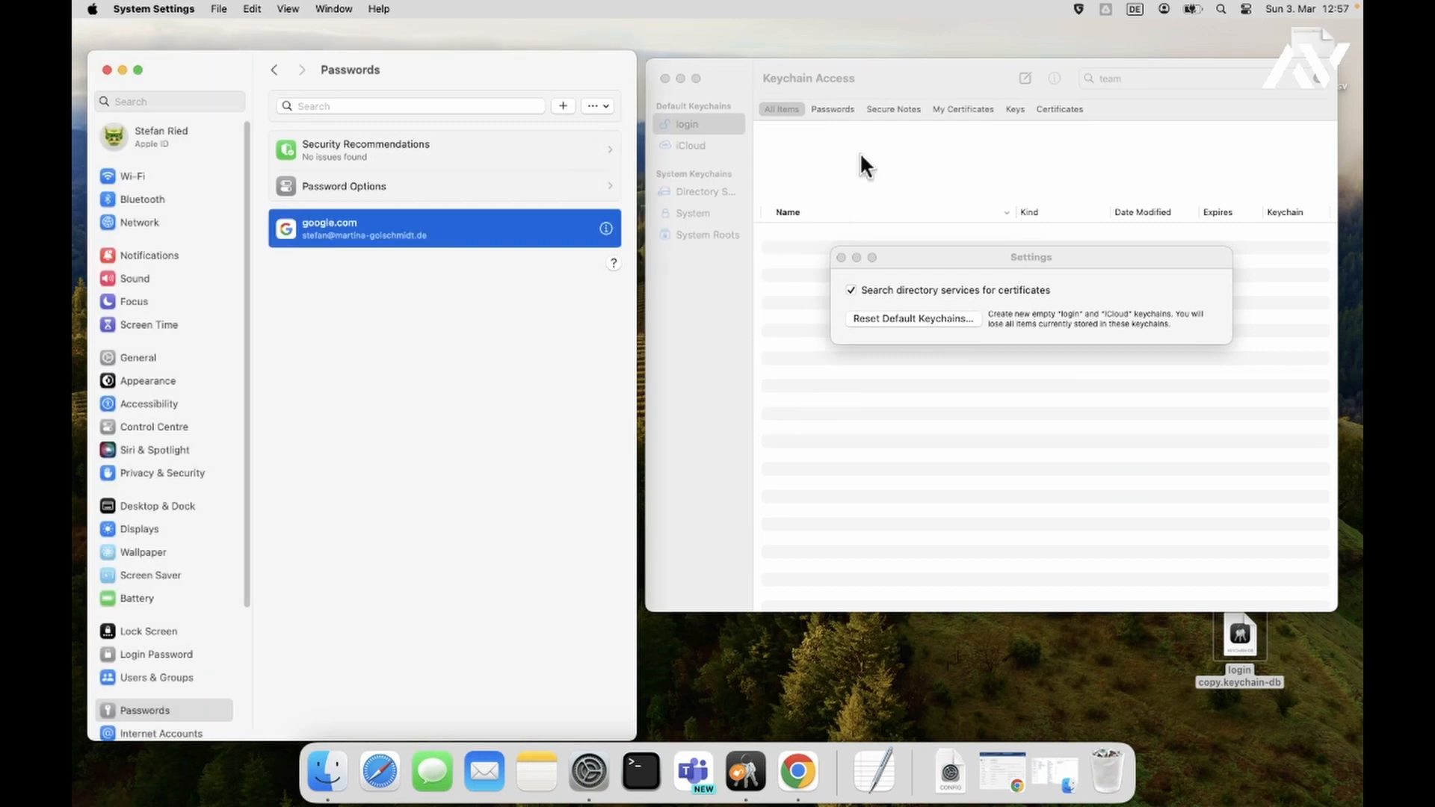
left_click(1151, 635)
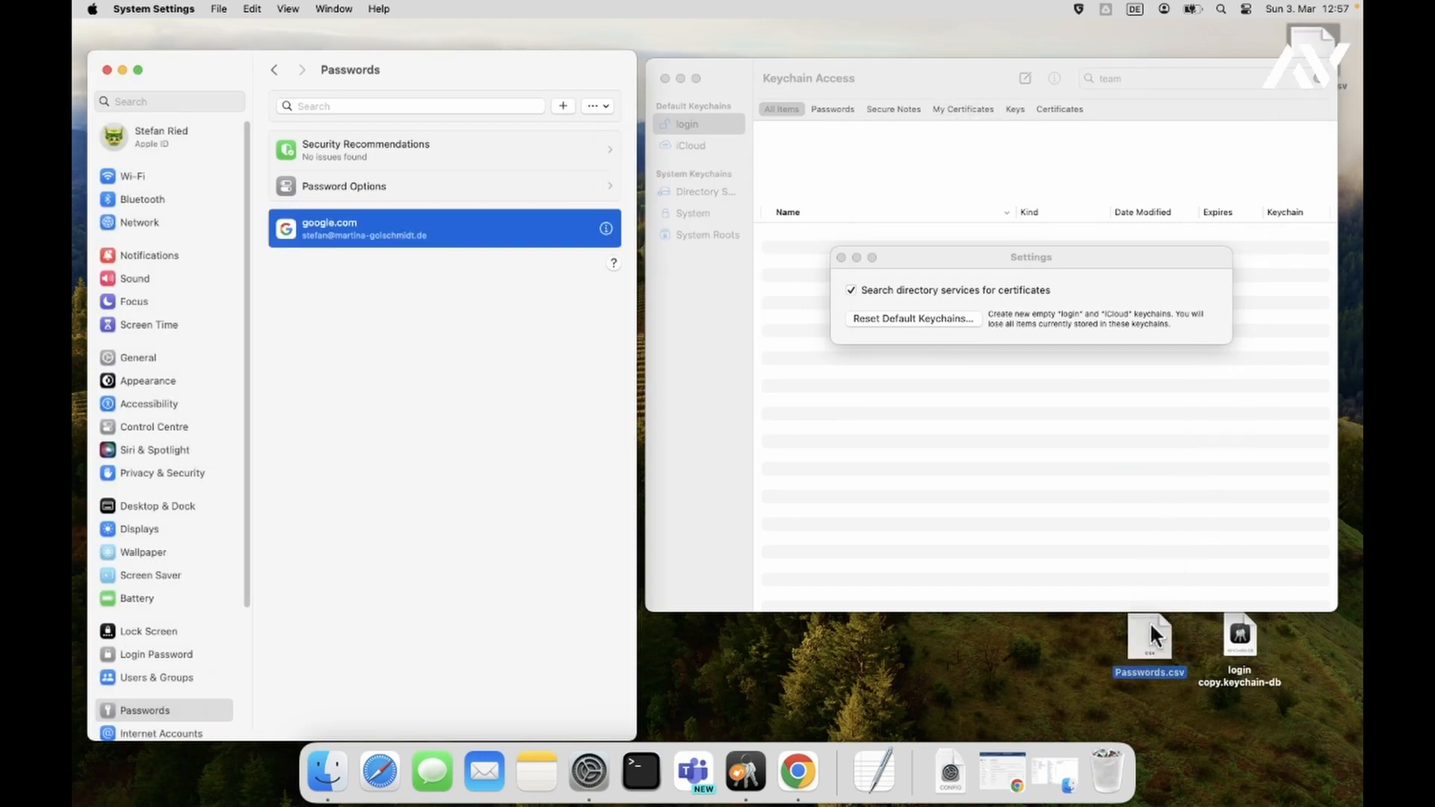
- Preview the contents of Passwords.csv on the desktop with Quick Look
left_click_drag(1153, 630, 1121, 631)
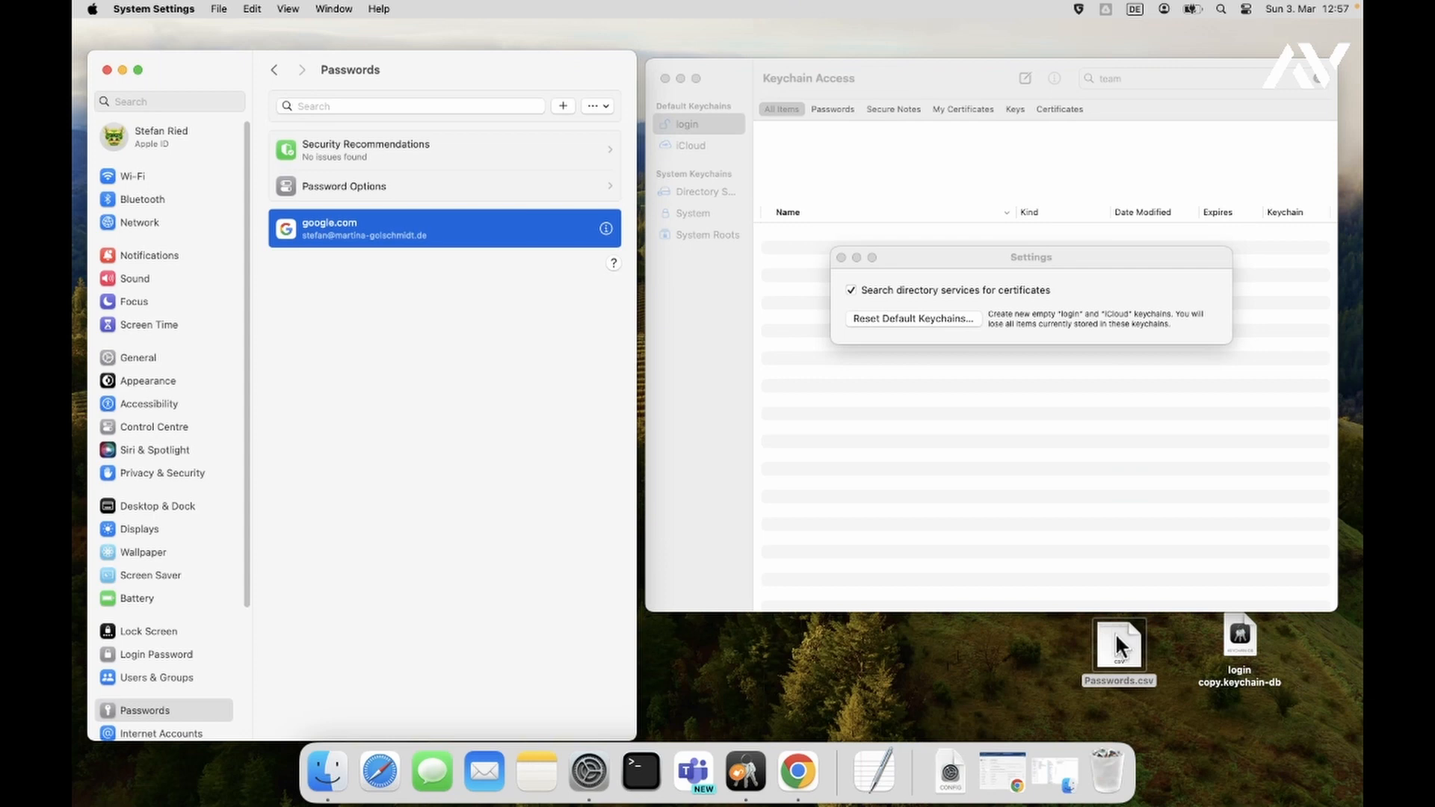
left_click(1118, 644)
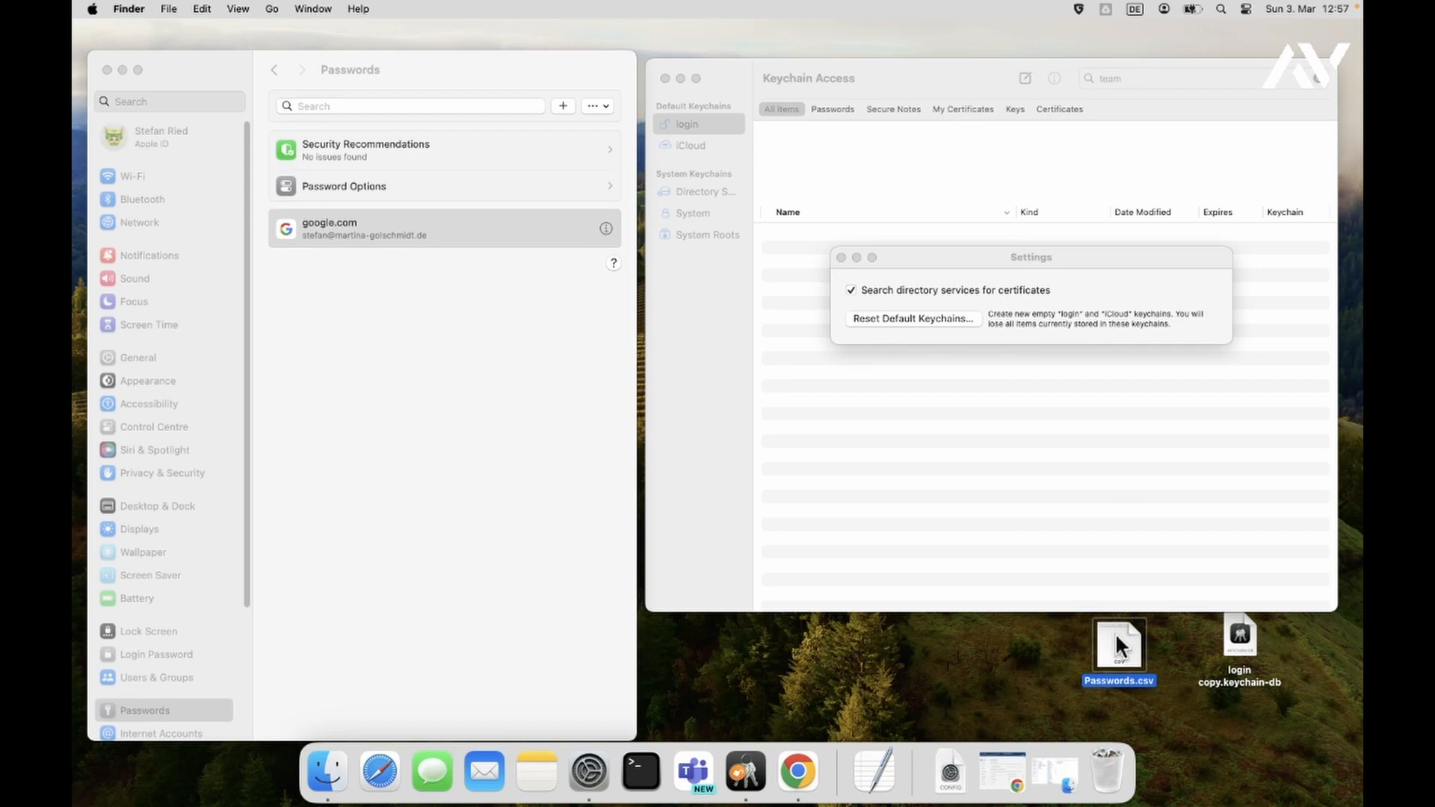
key("space")
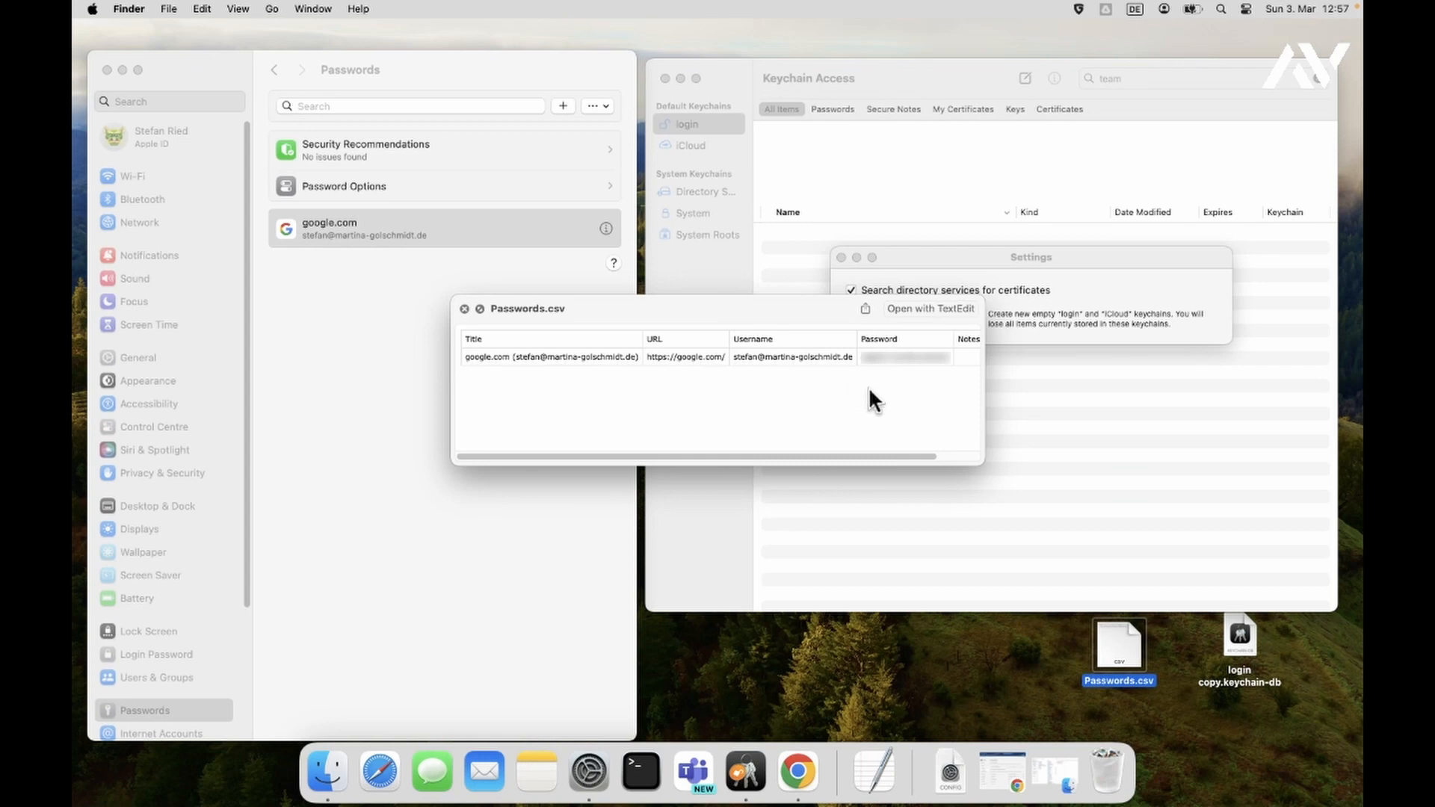
key("space")
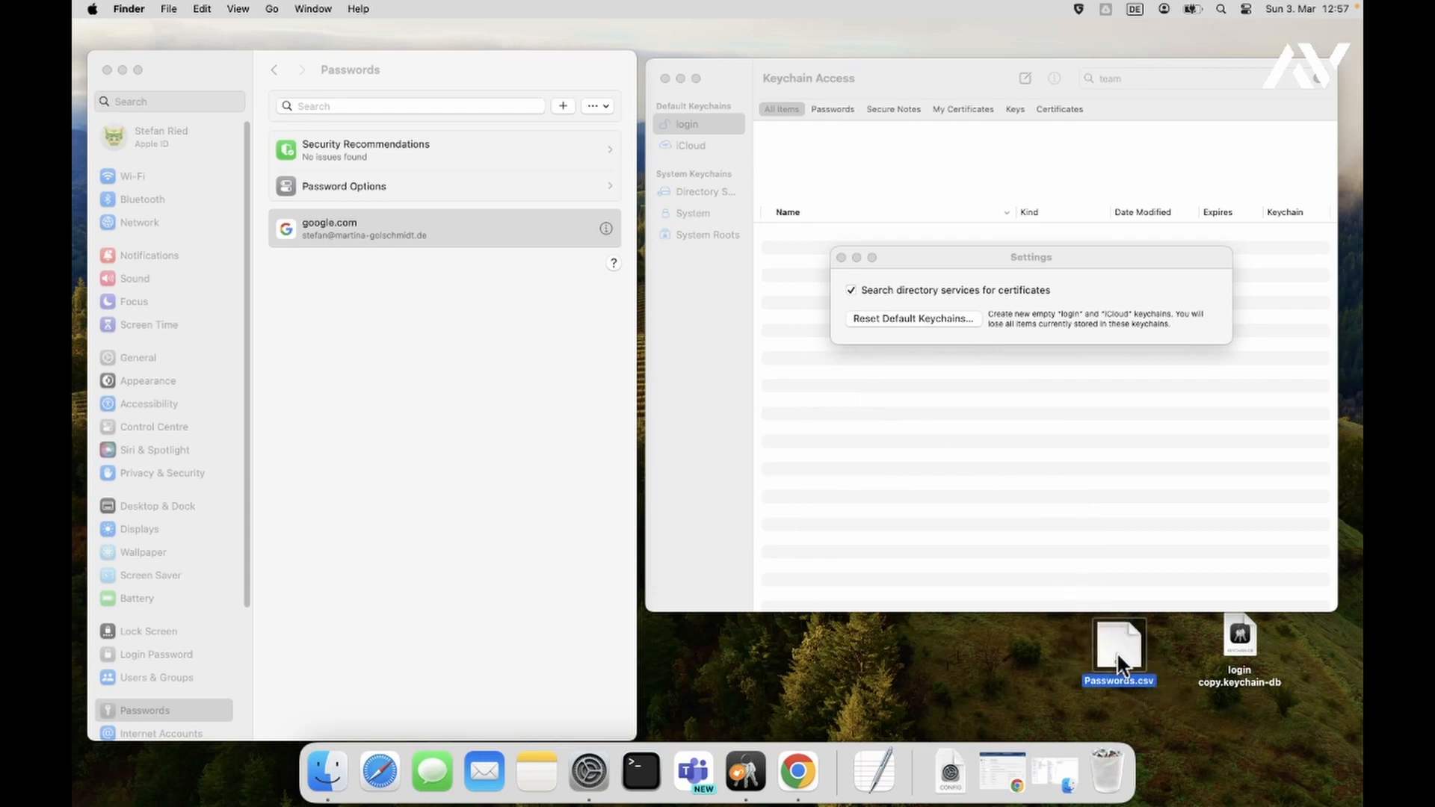
- Permanently empty the Bin from the Dock
right_click(1103, 762)
left_click(1130, 716)
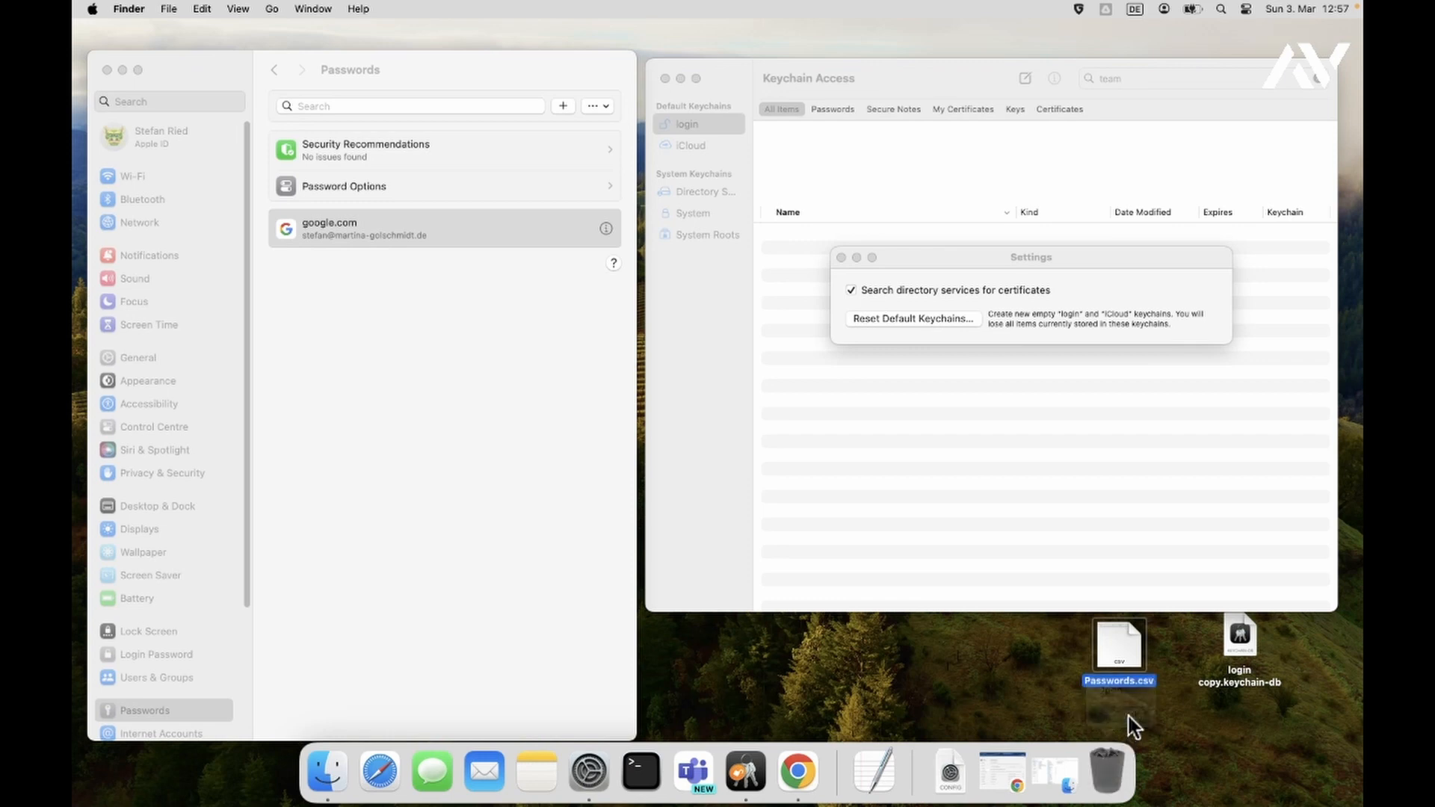
left_click(785, 319)
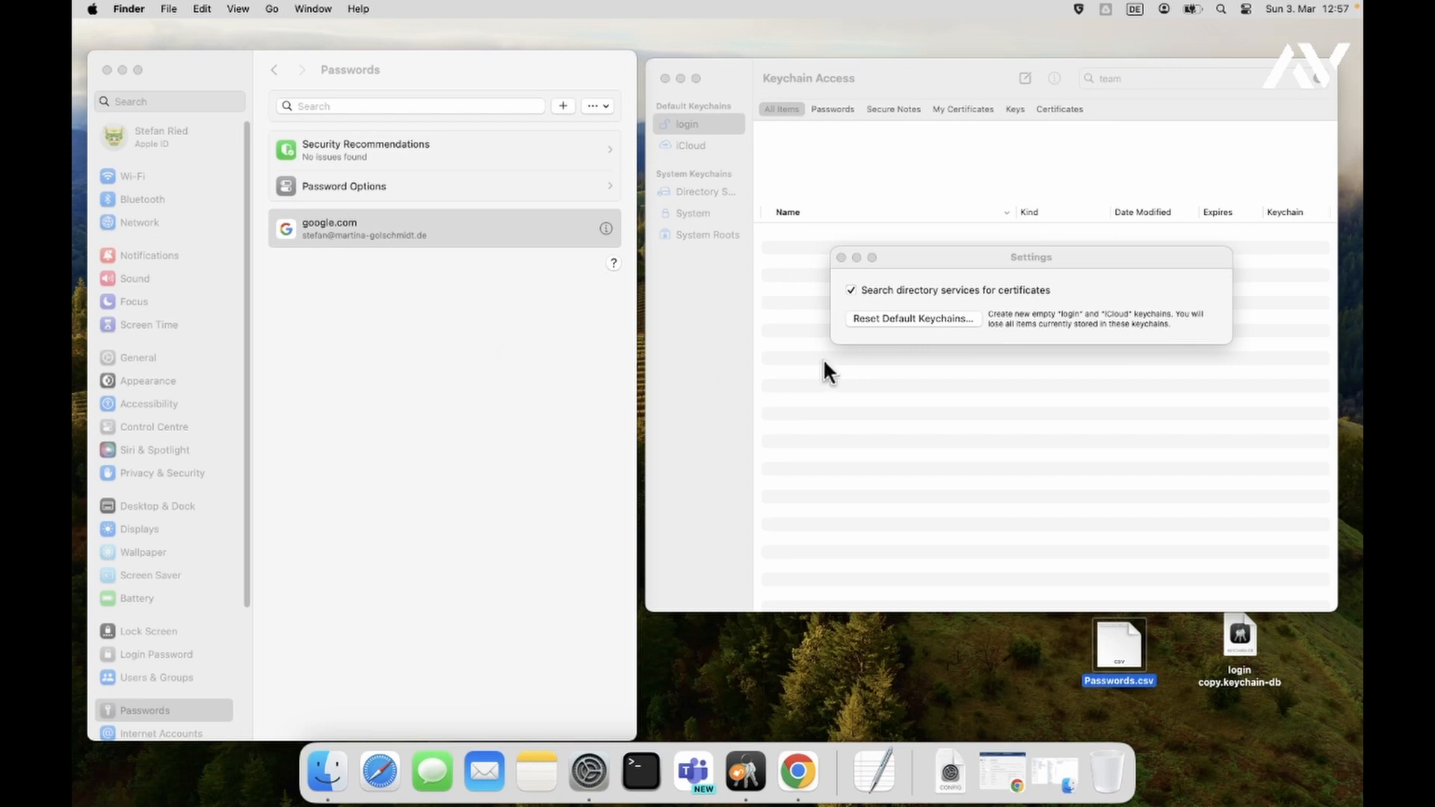
- Reset the default keychains, authorising and setting the new login password, then dismiss the error alert
left_click(909, 319)
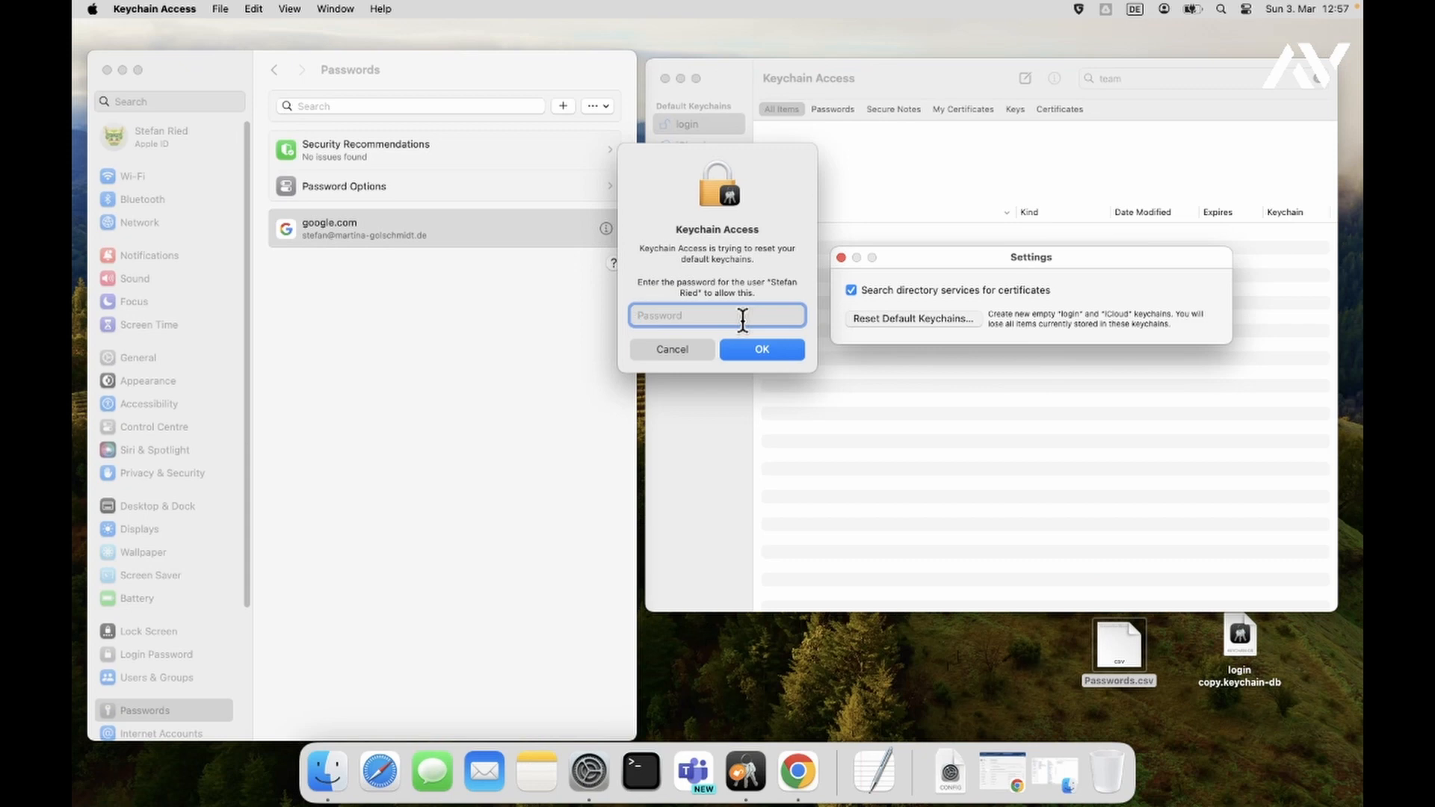
type("••••••")
left_click(760, 357)
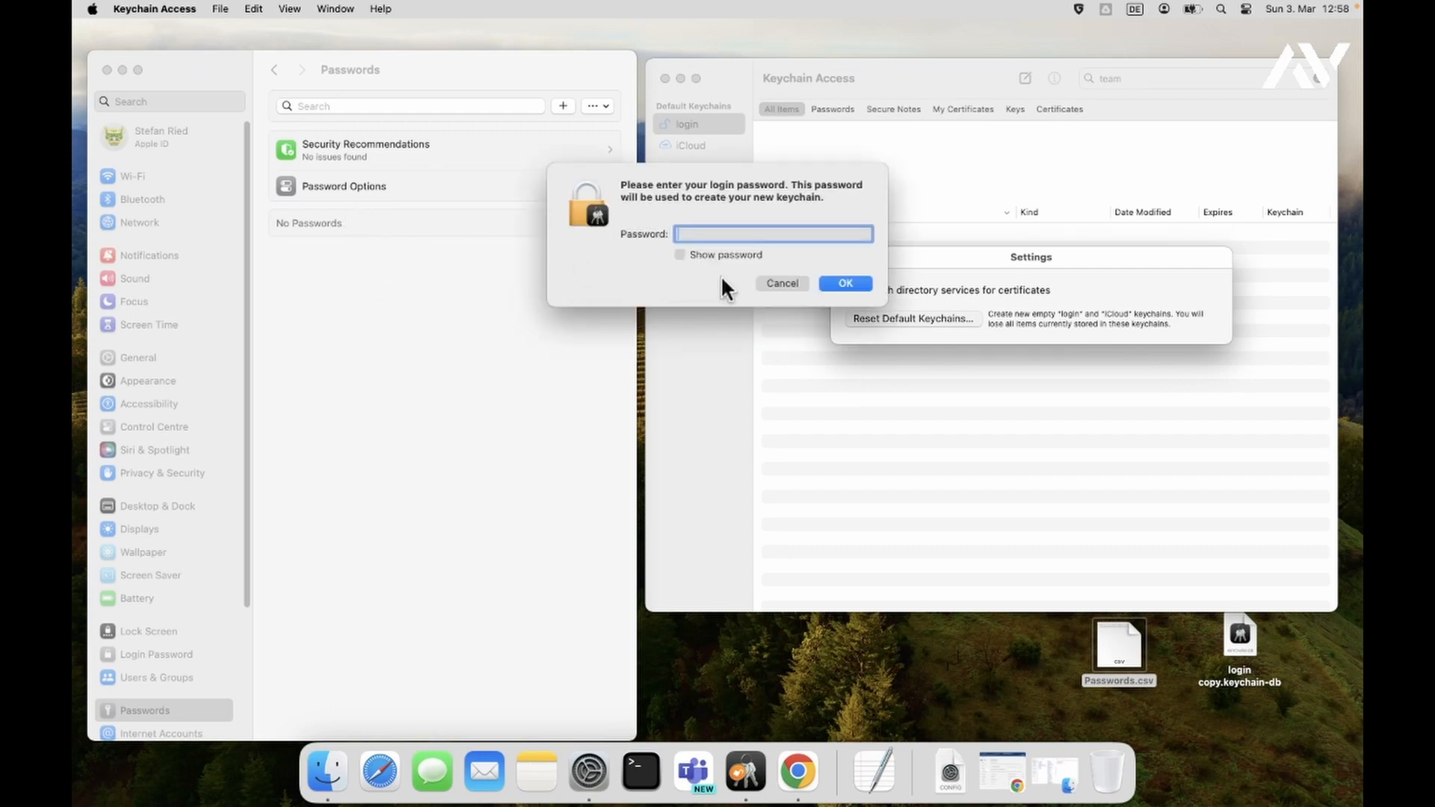
type("••••••")
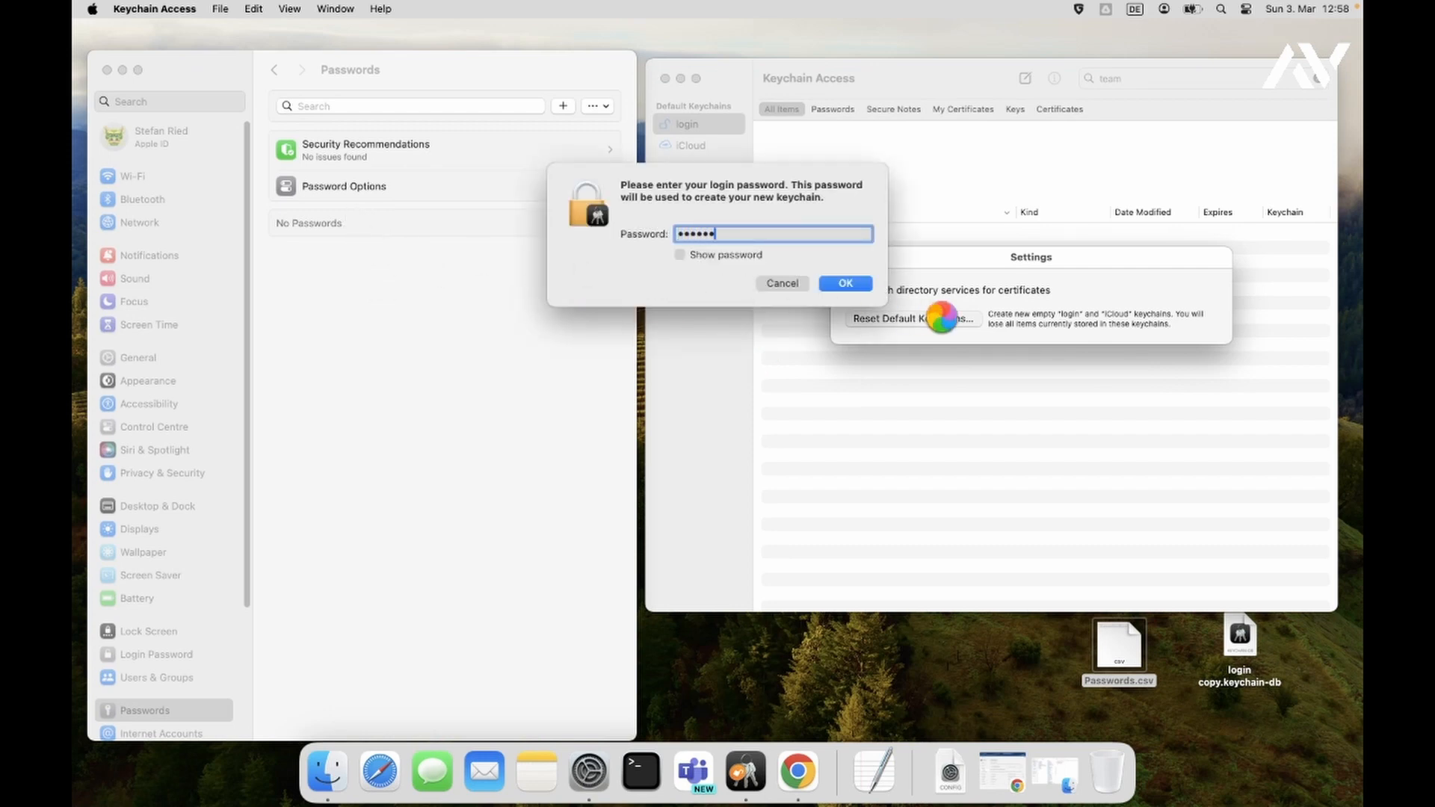
left_click(852, 283)
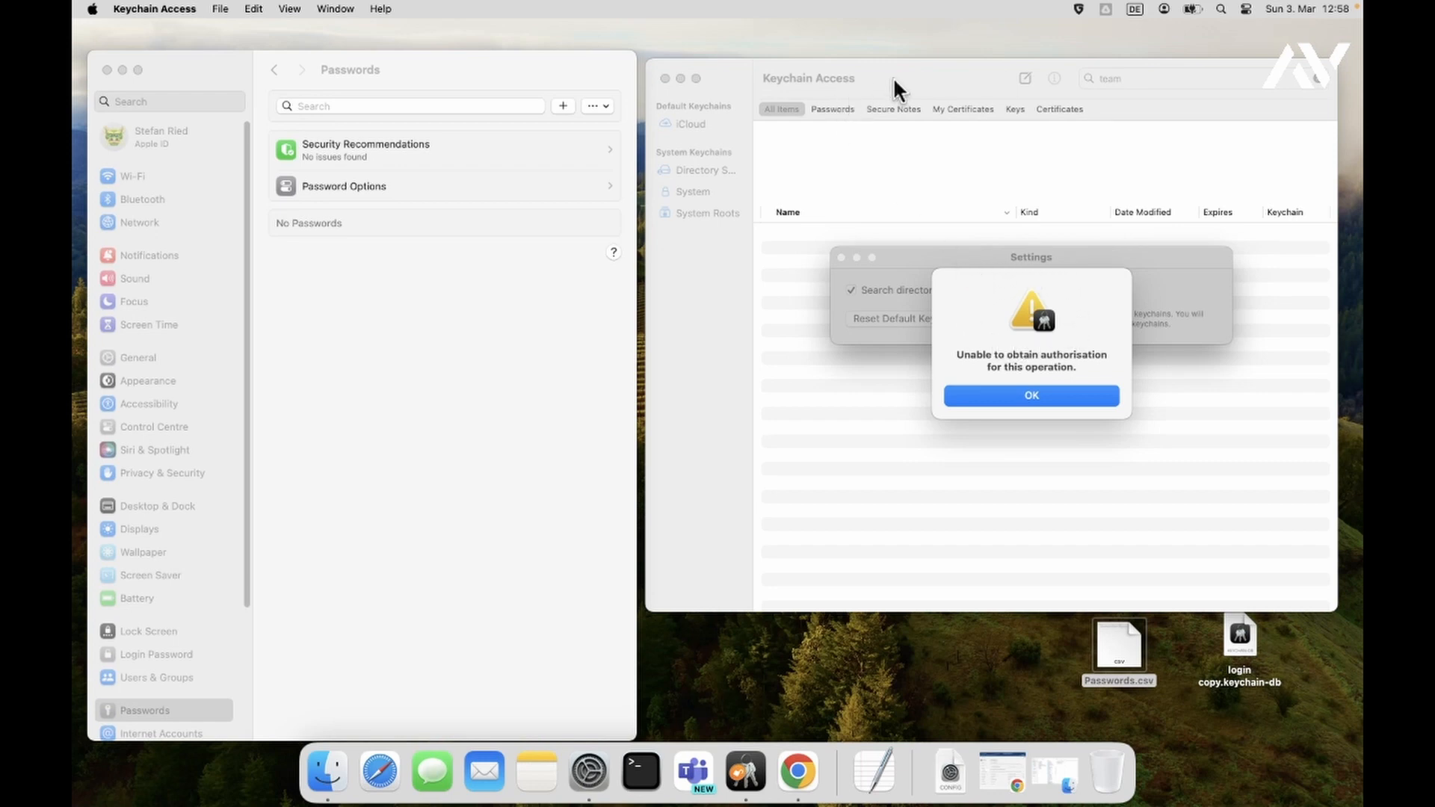
left_click(1034, 393)
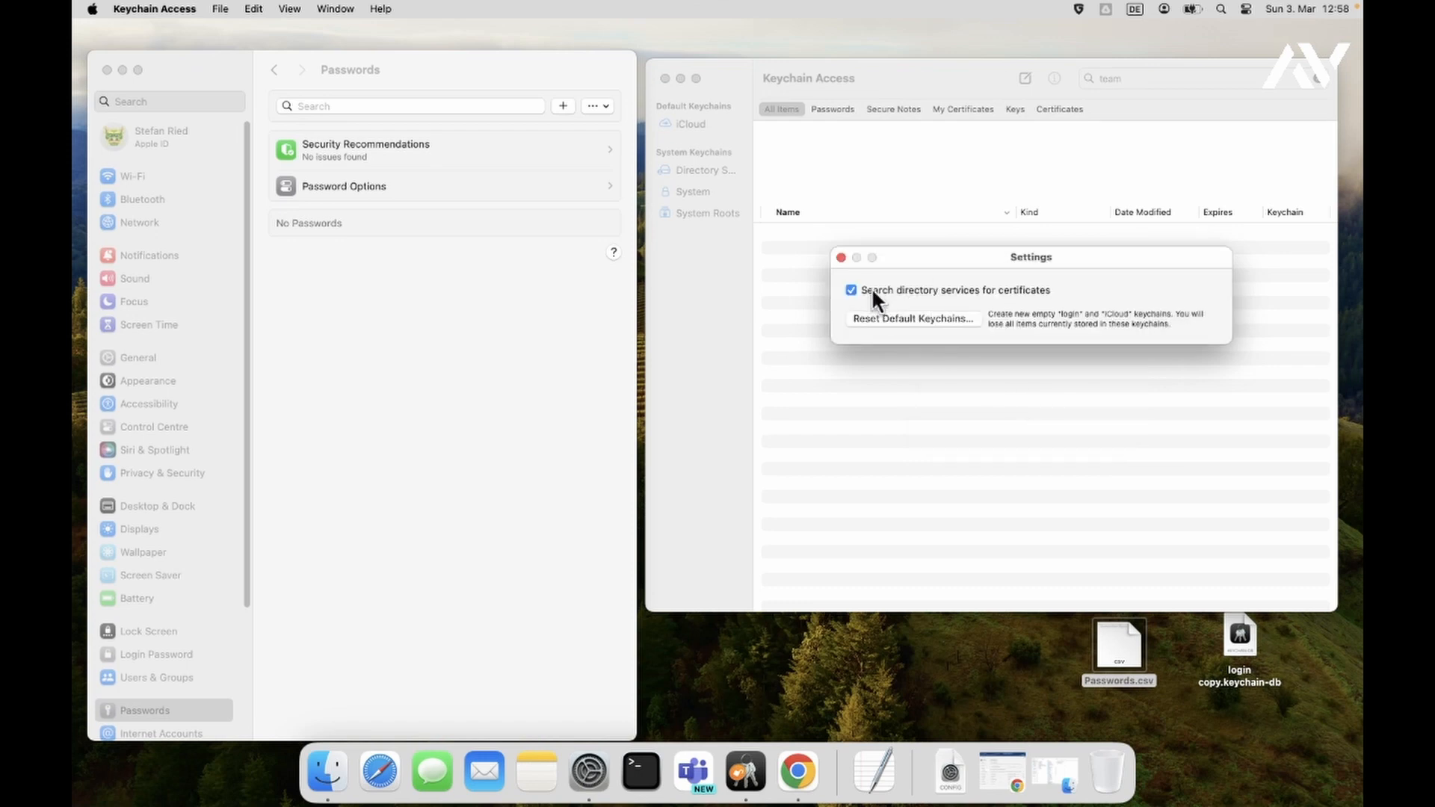
left_click(93, 8)
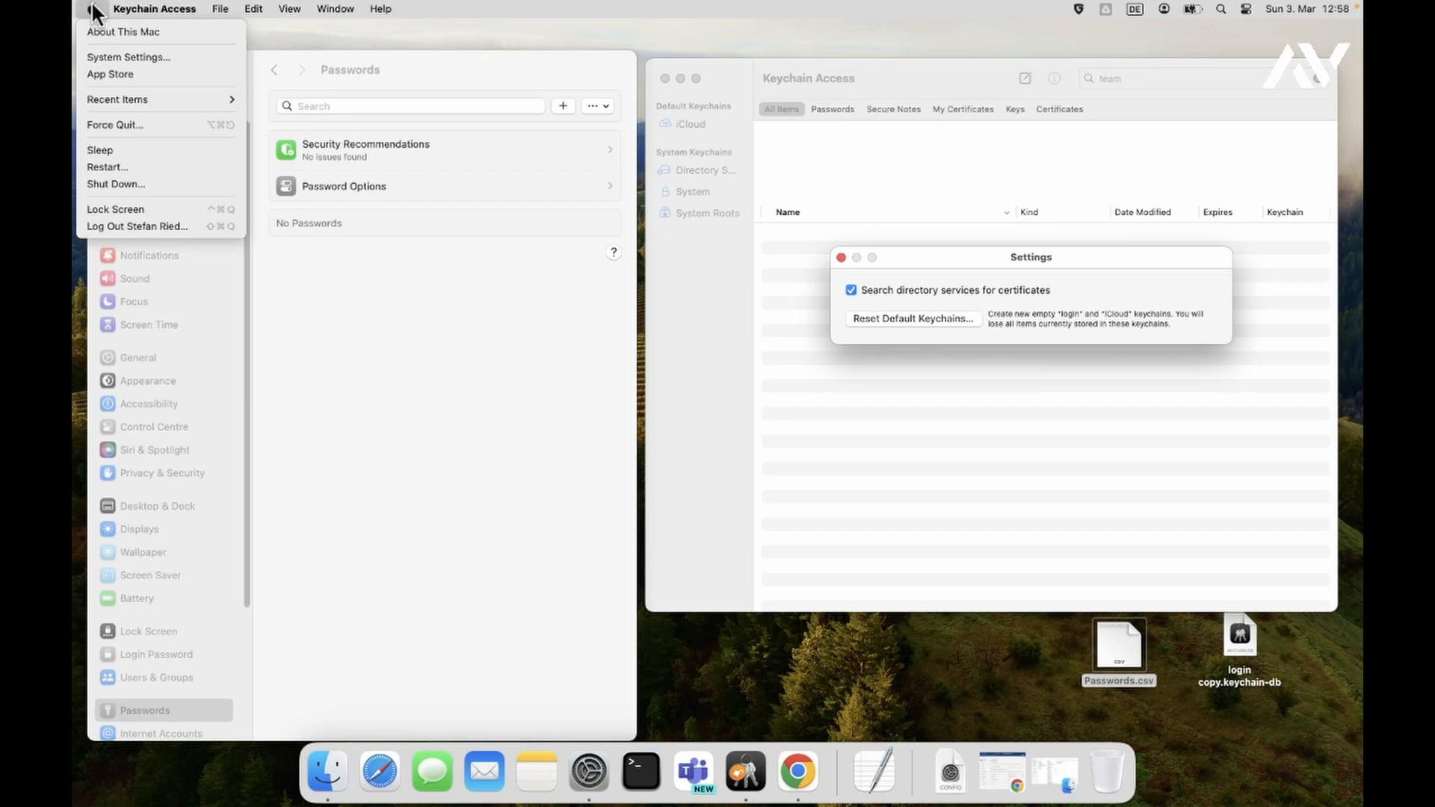
- Log out without reopening windows, then enter the account password at the login screen
left_click(157, 227)
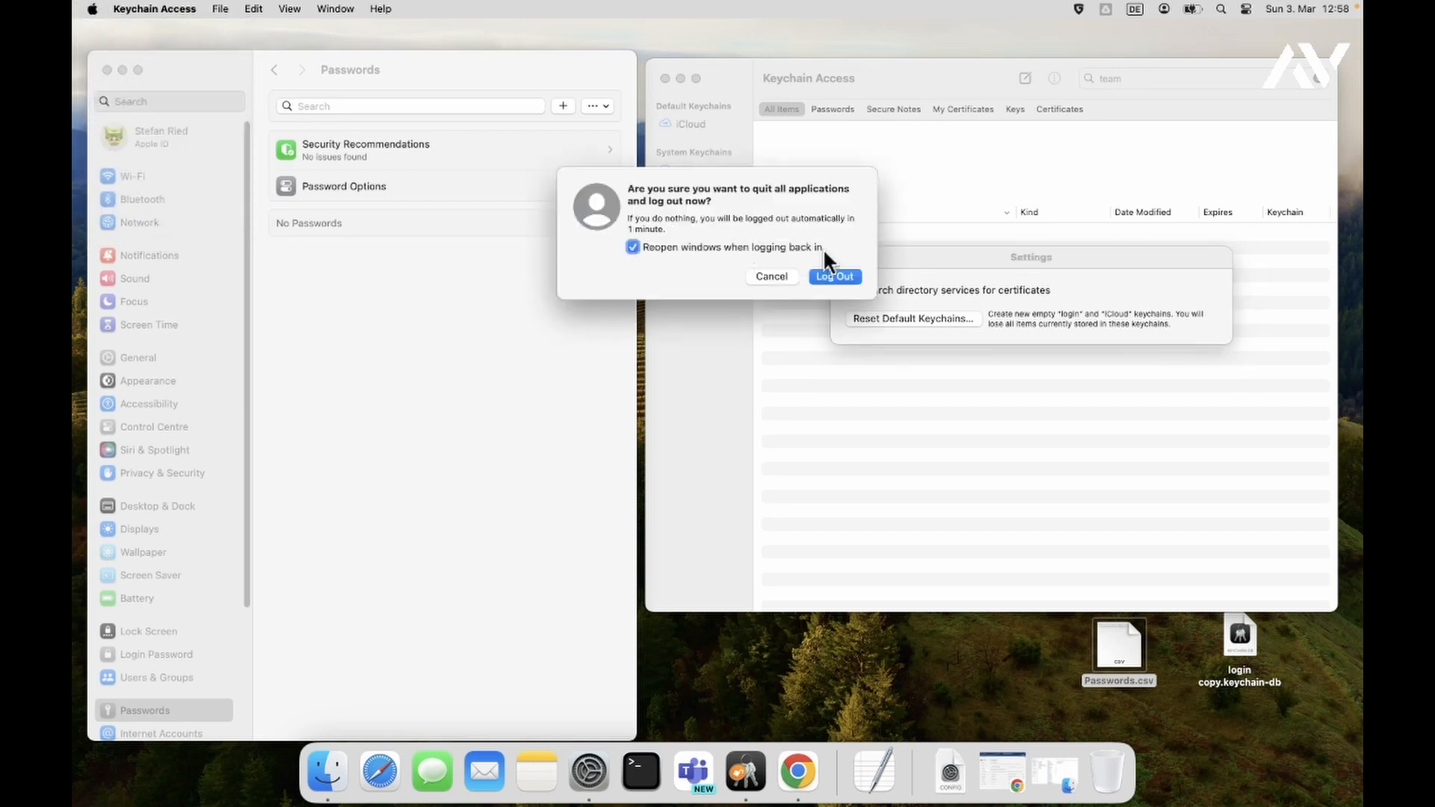
left_click(746, 247)
left_click(835, 276)
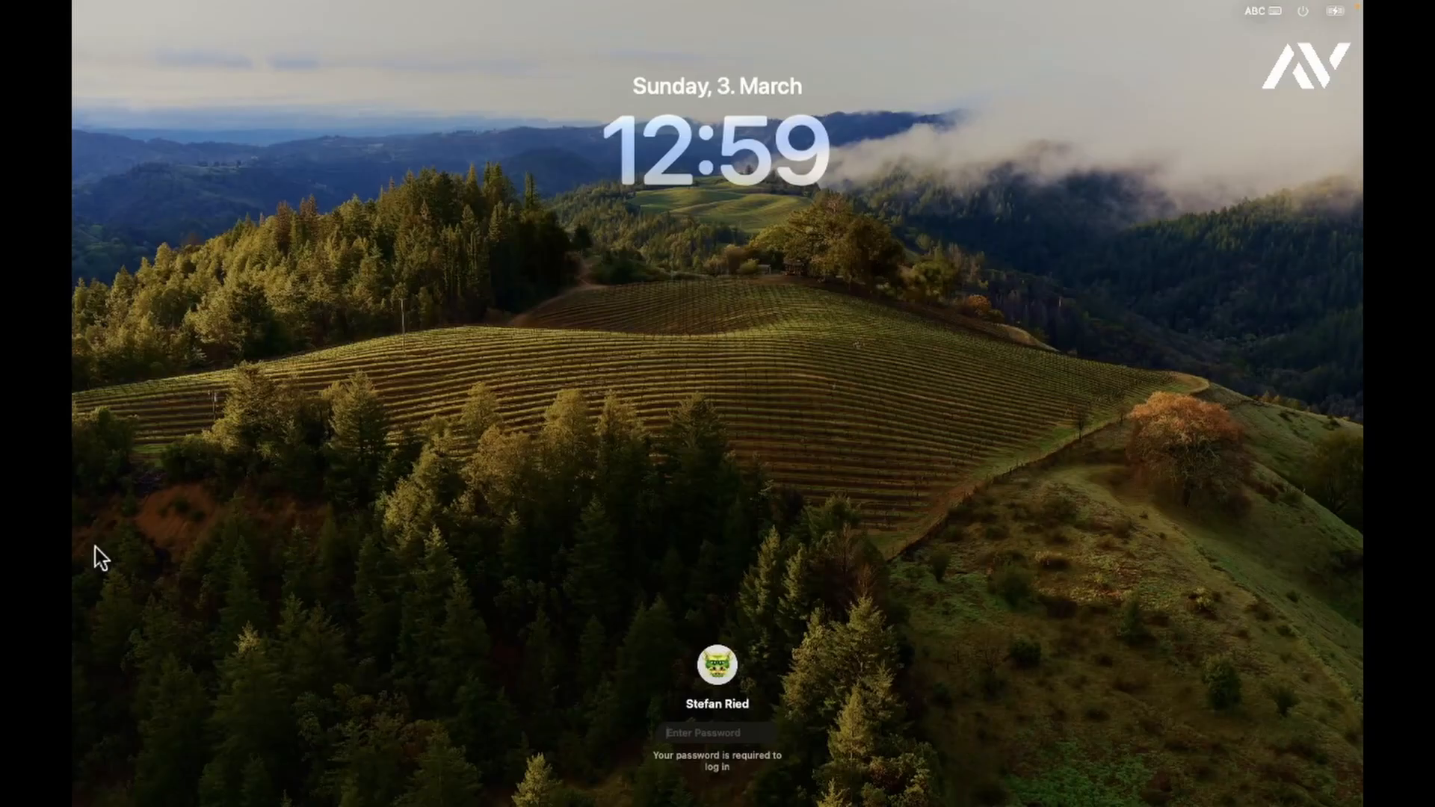
type("****")
key("Return")
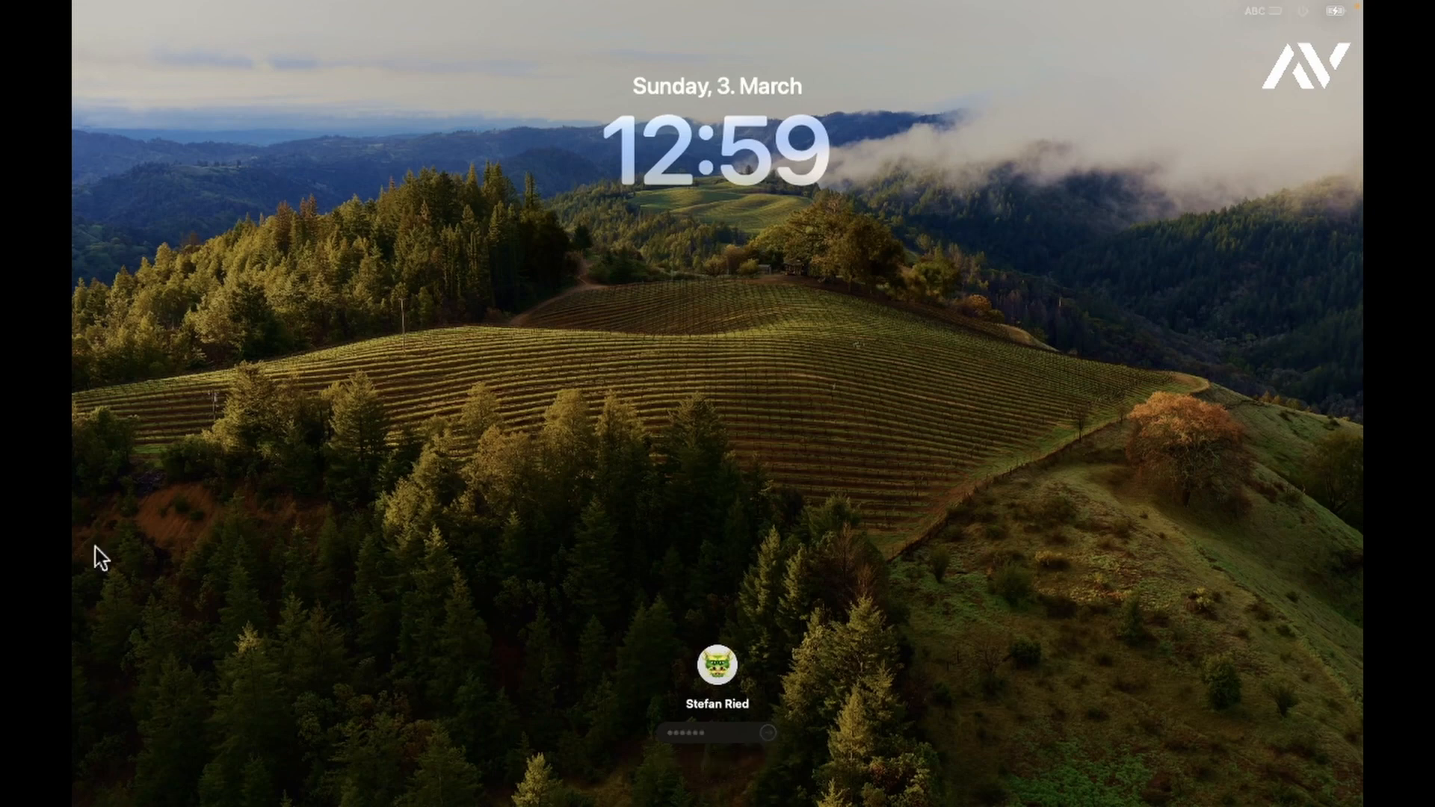
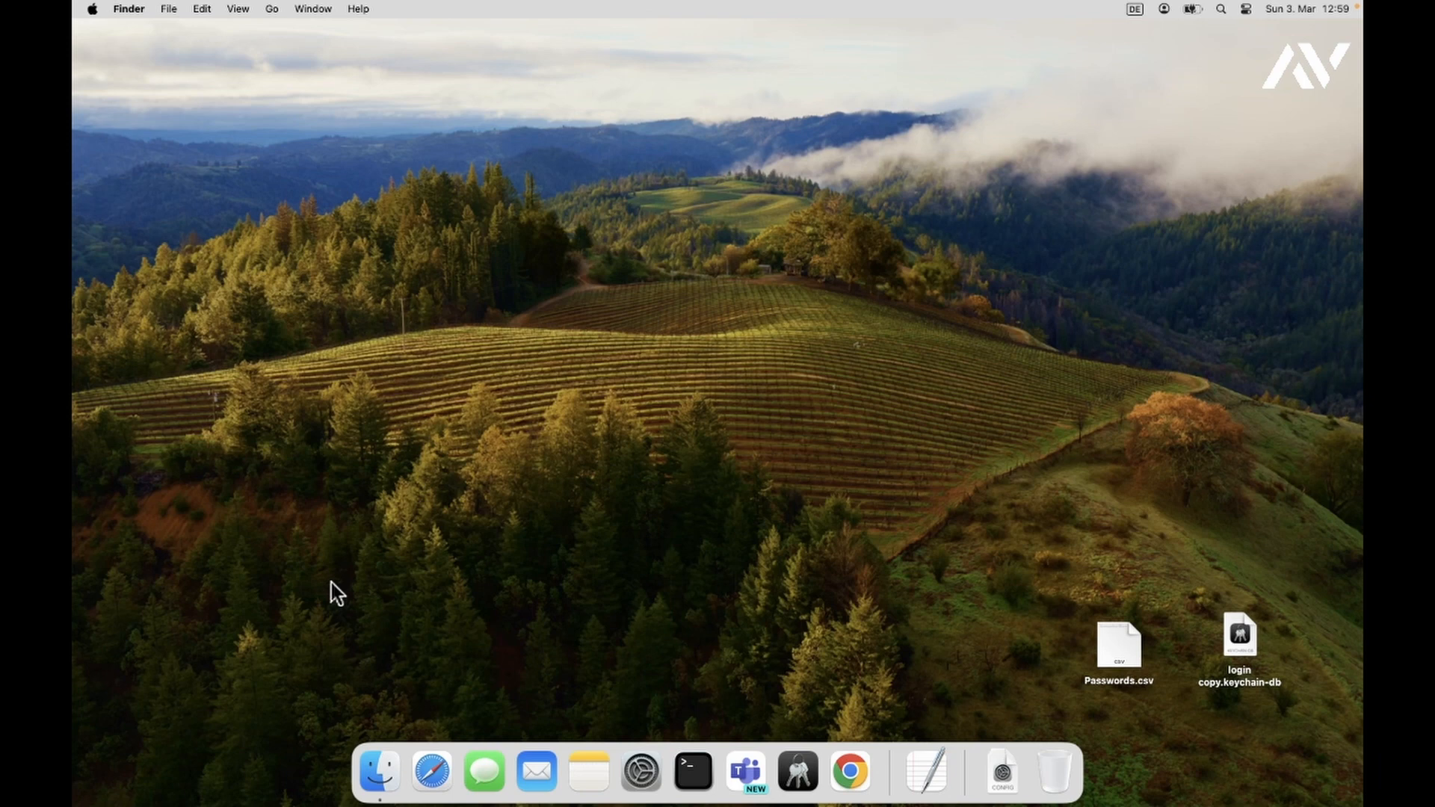
- Launch System Settings, pick Apple ID Settings… from the iCloud alert, and accept continuing to Google sign-in
left_click(643, 774)
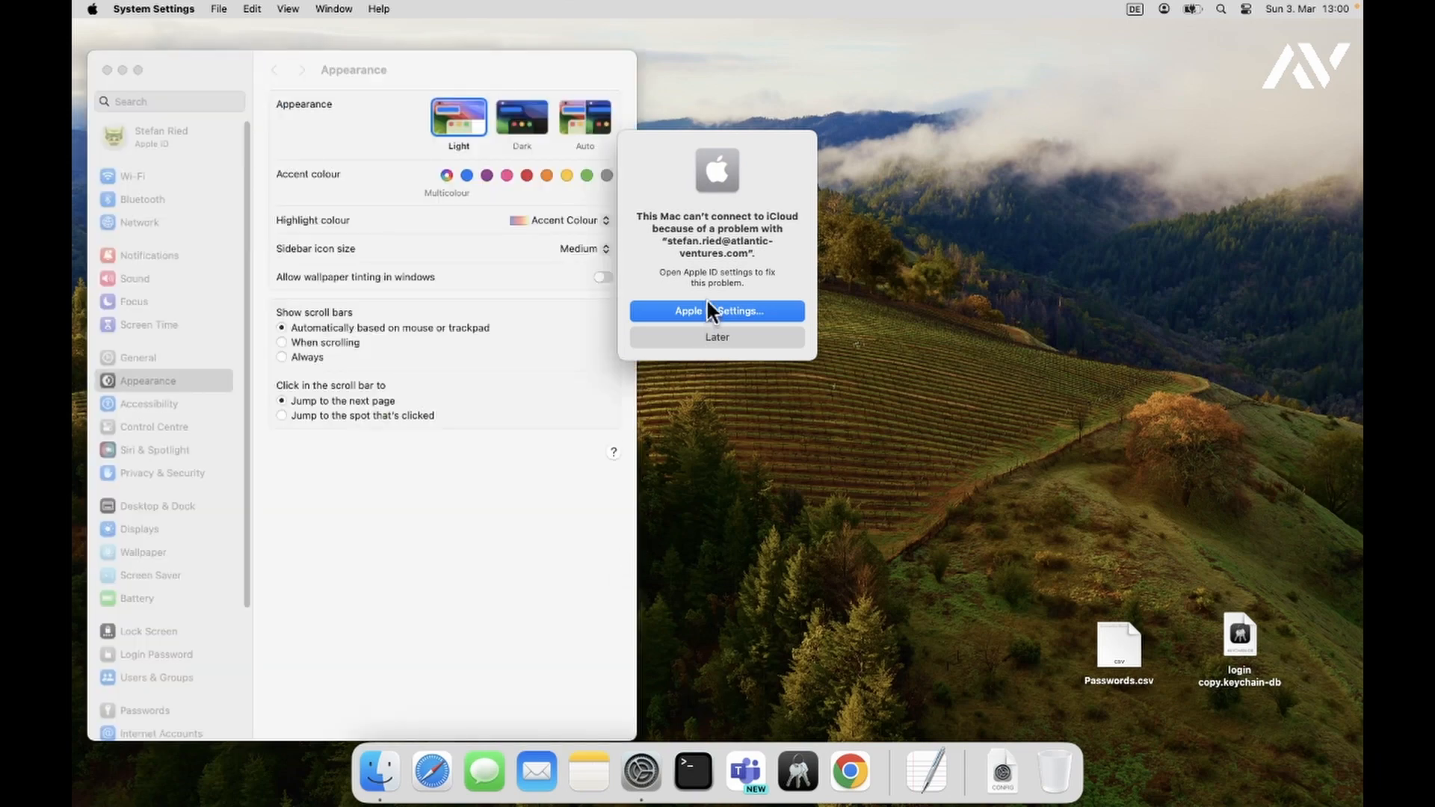
left_click(704, 308)
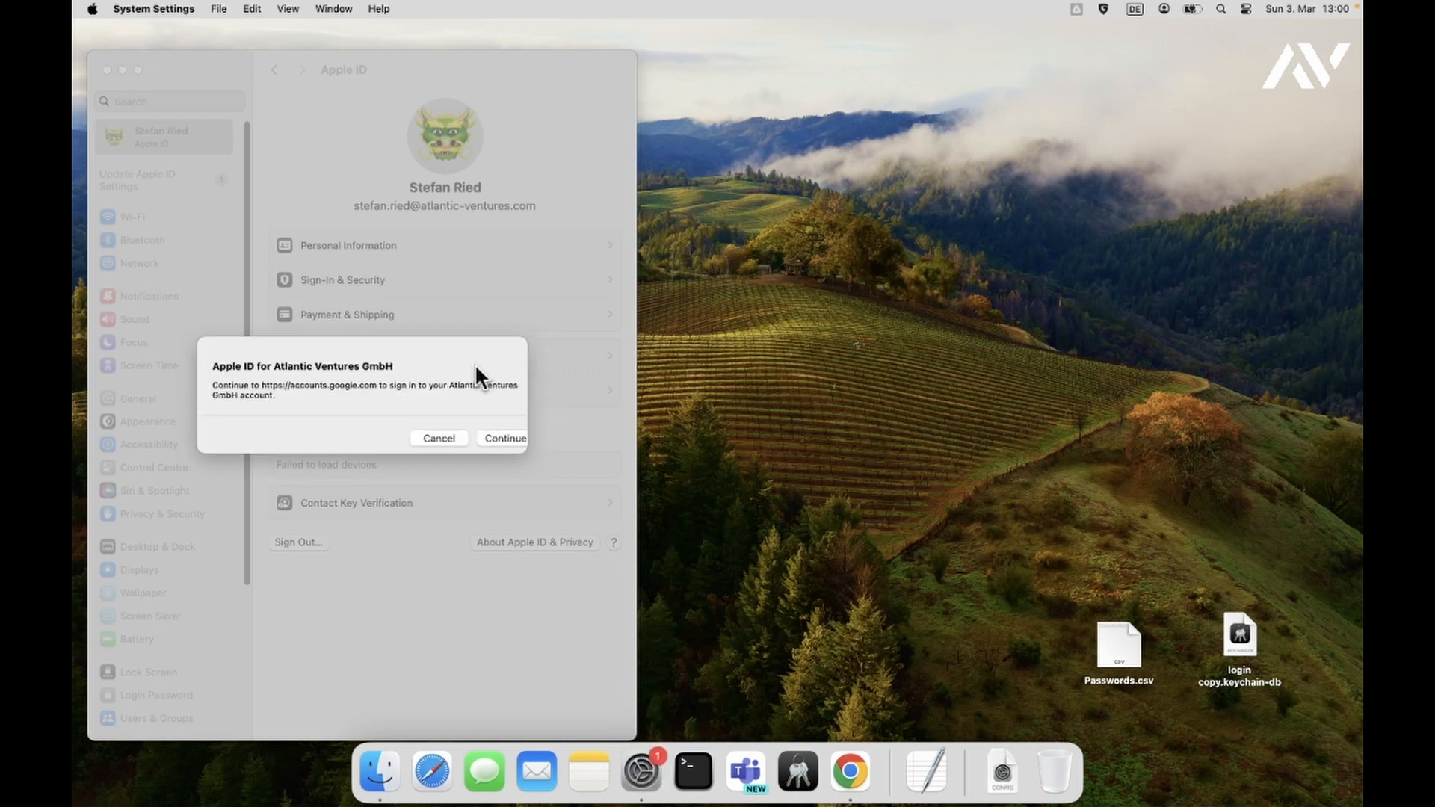
left_click(490, 436)
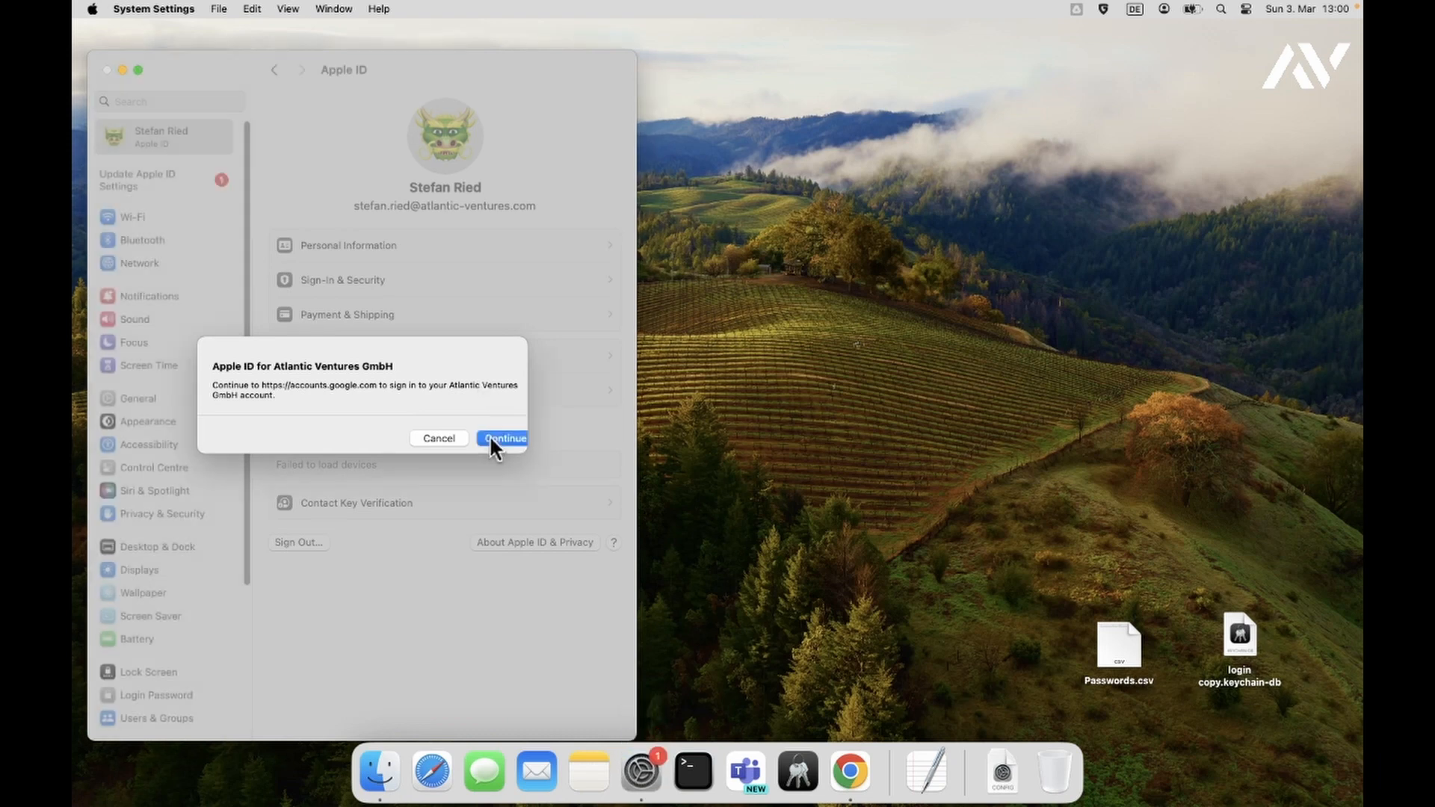
- Go to Google sign-in, confirm the prefilled company e-mail, and submit the account password
left_click(490, 436)
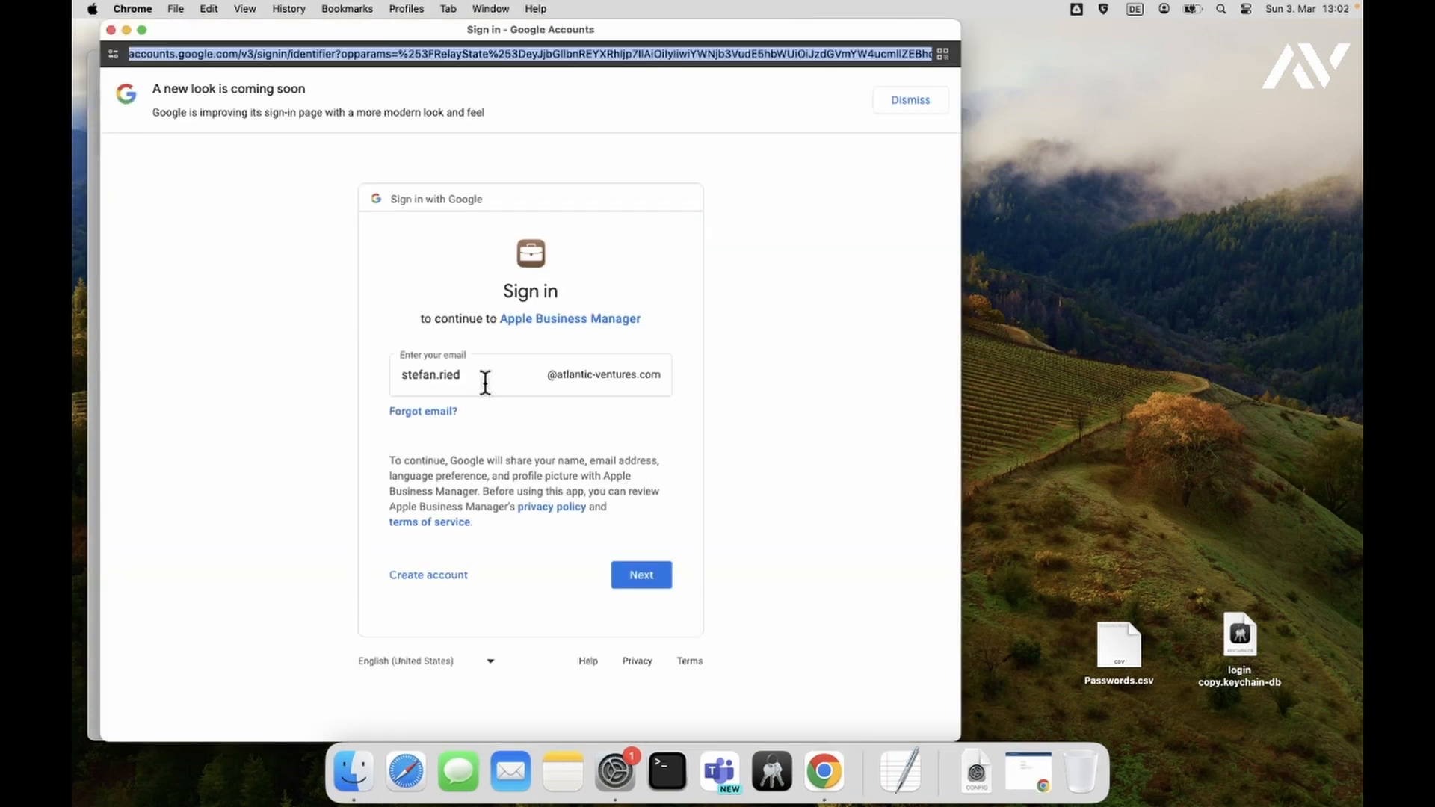
left_click(641, 577)
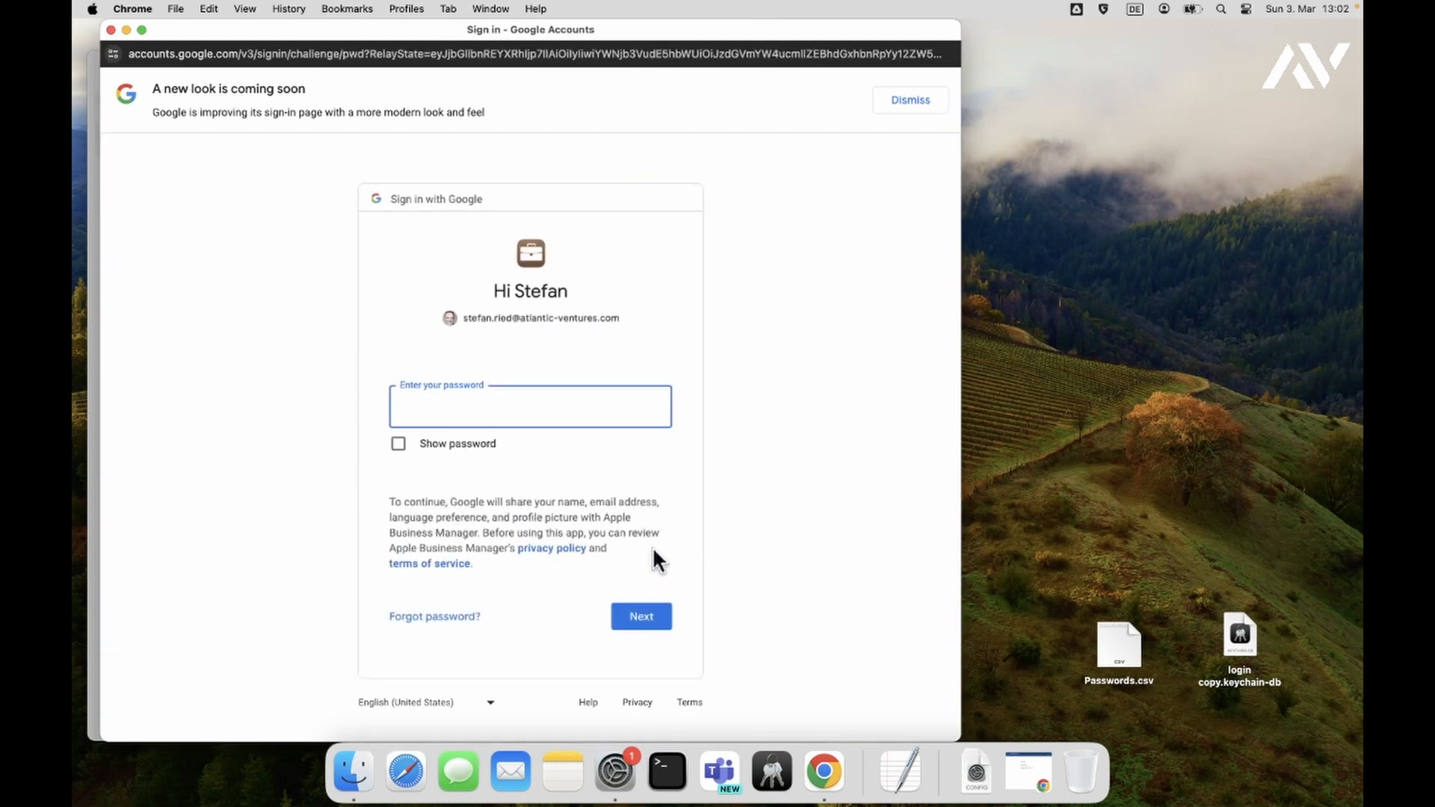
type("•••••••••••••")
key("Return")
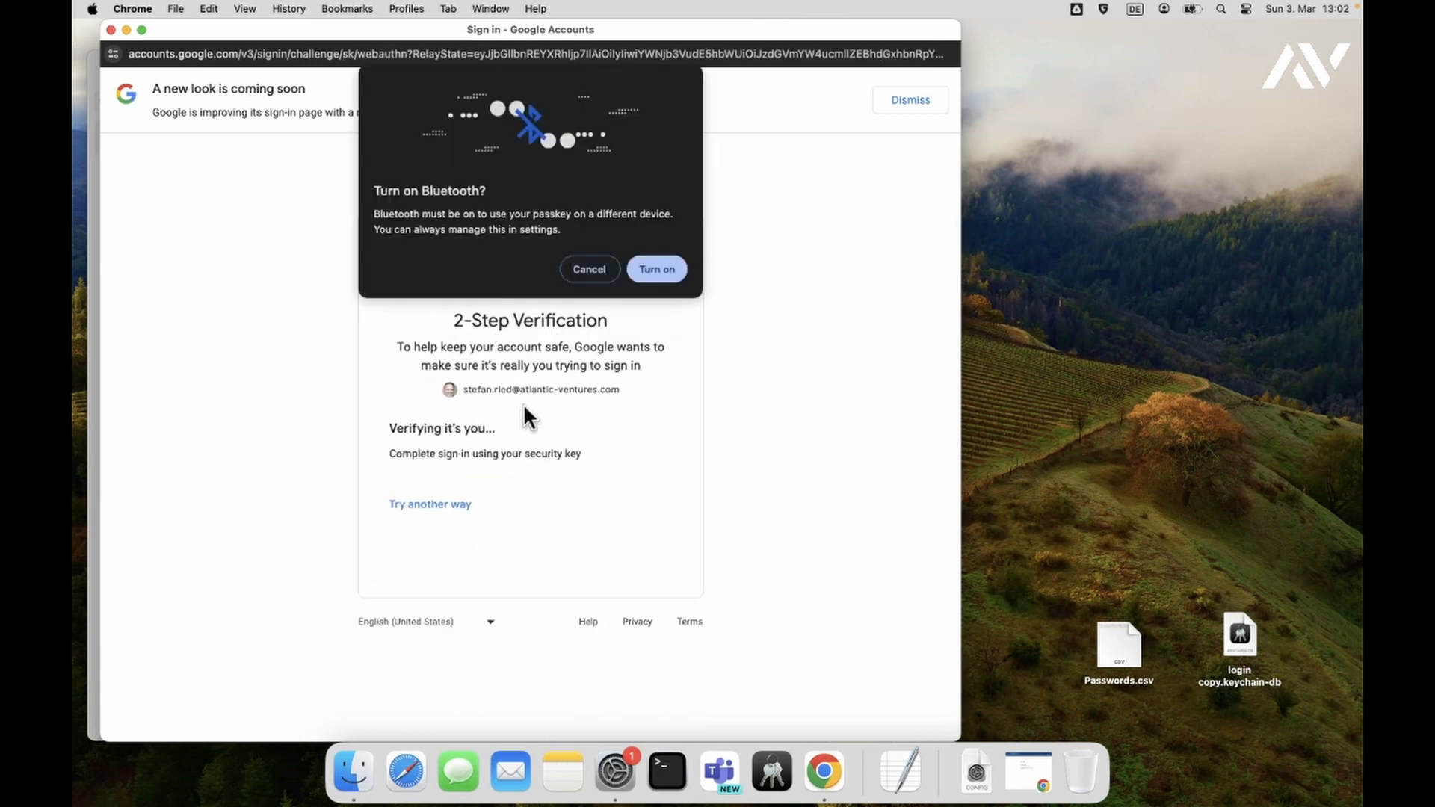
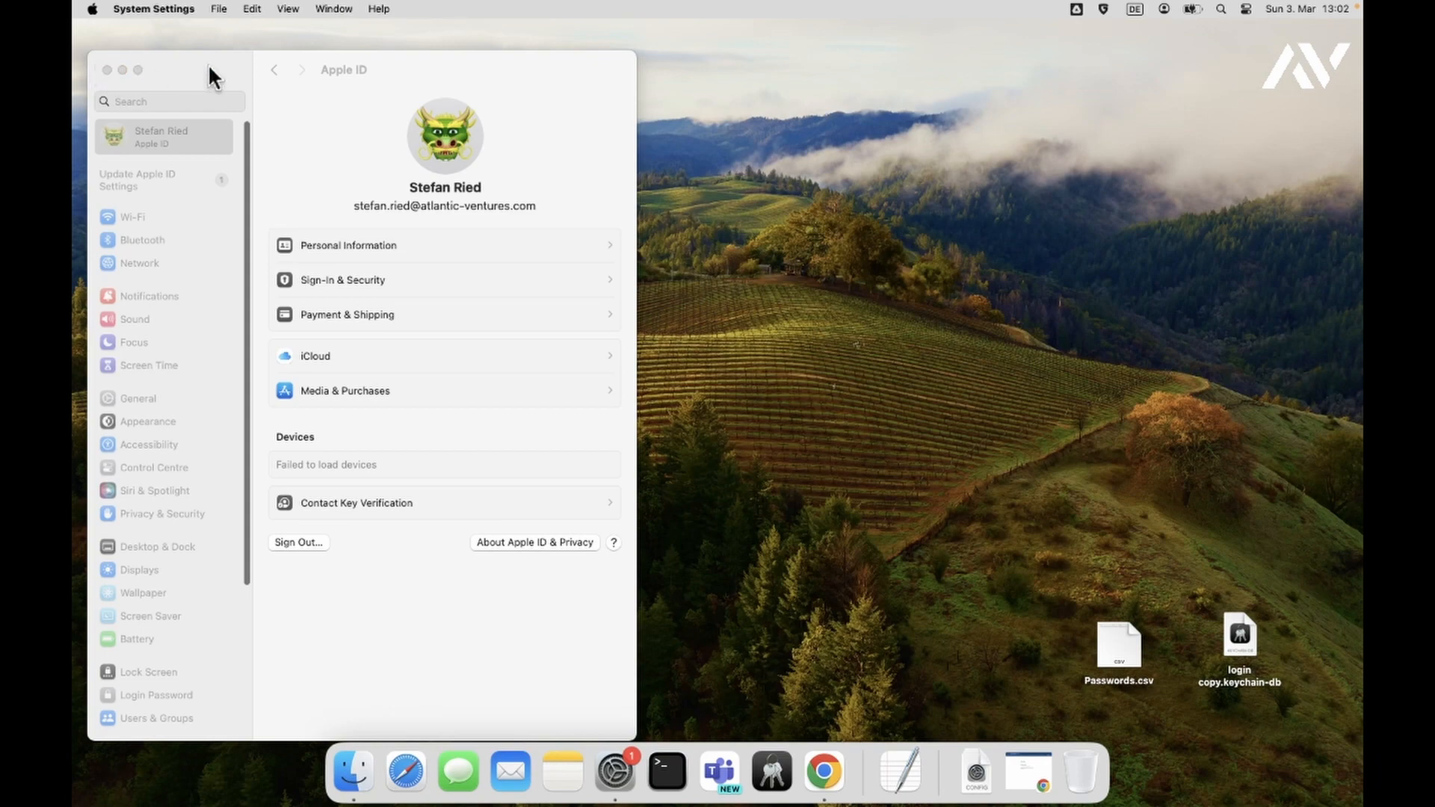
- Minimise the Apple ID settings window and start Microsoft Teams from the Dock
left_click(123, 69)
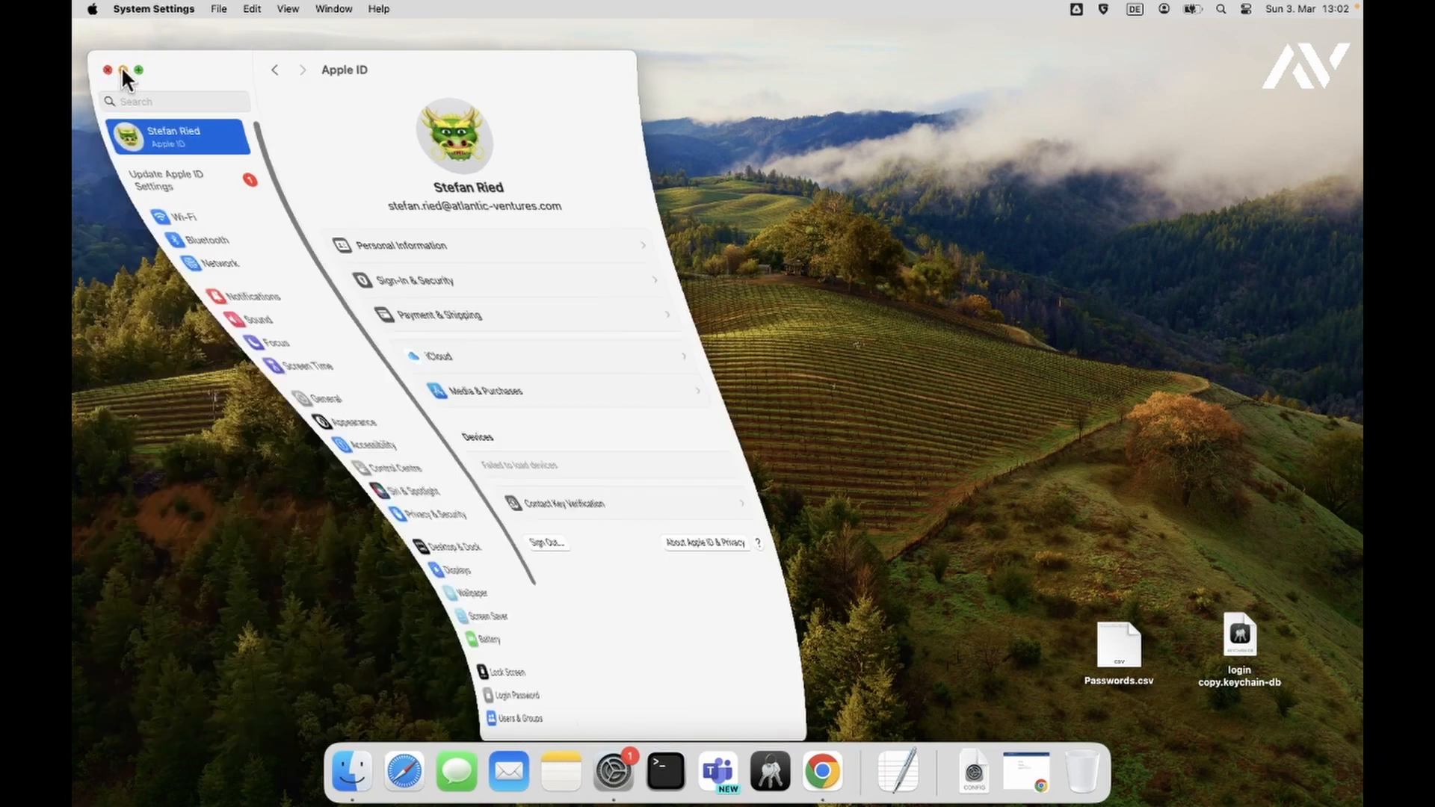
left_click(692, 777)
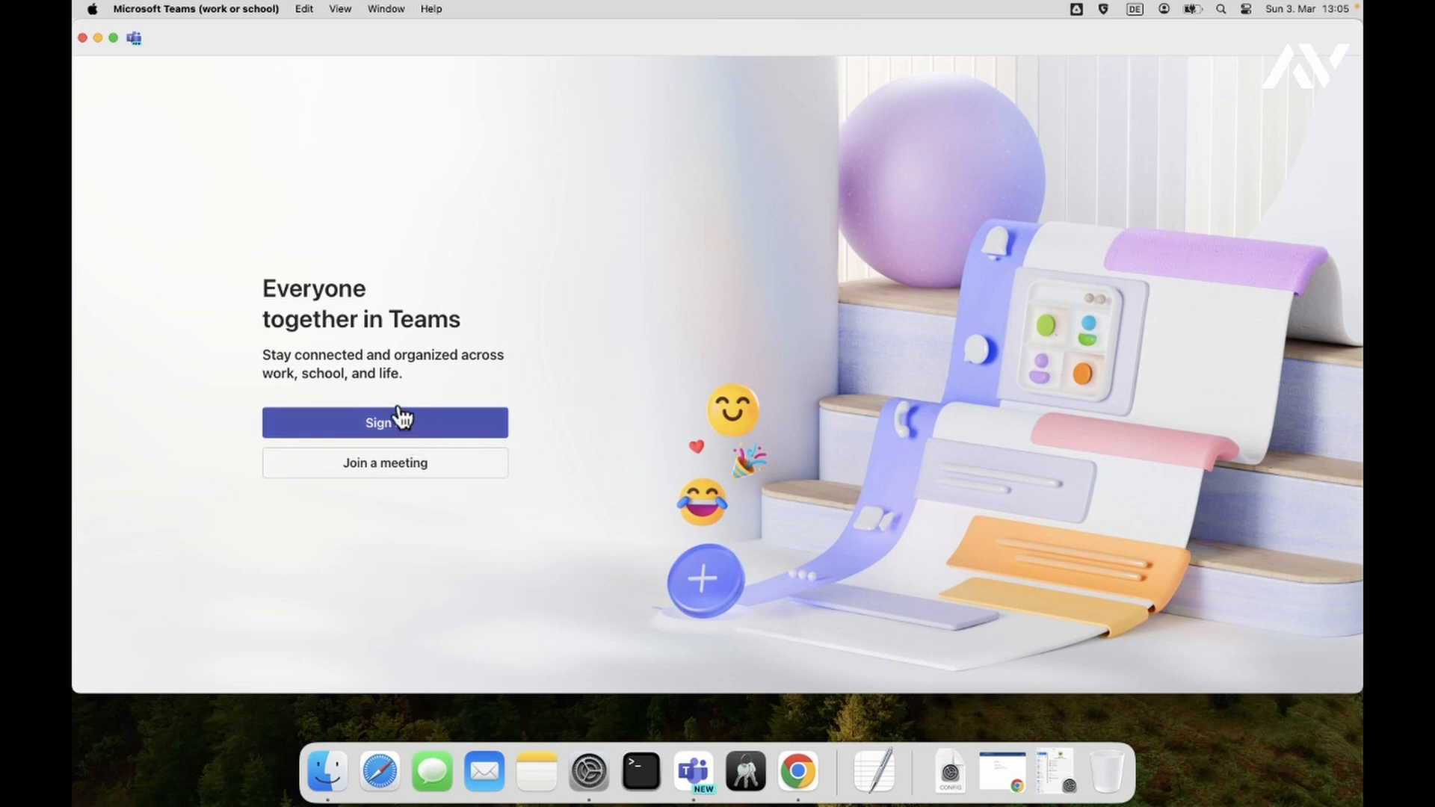
- Minimise the Teams welcome window to uncover the desktop
left_click(98, 39)
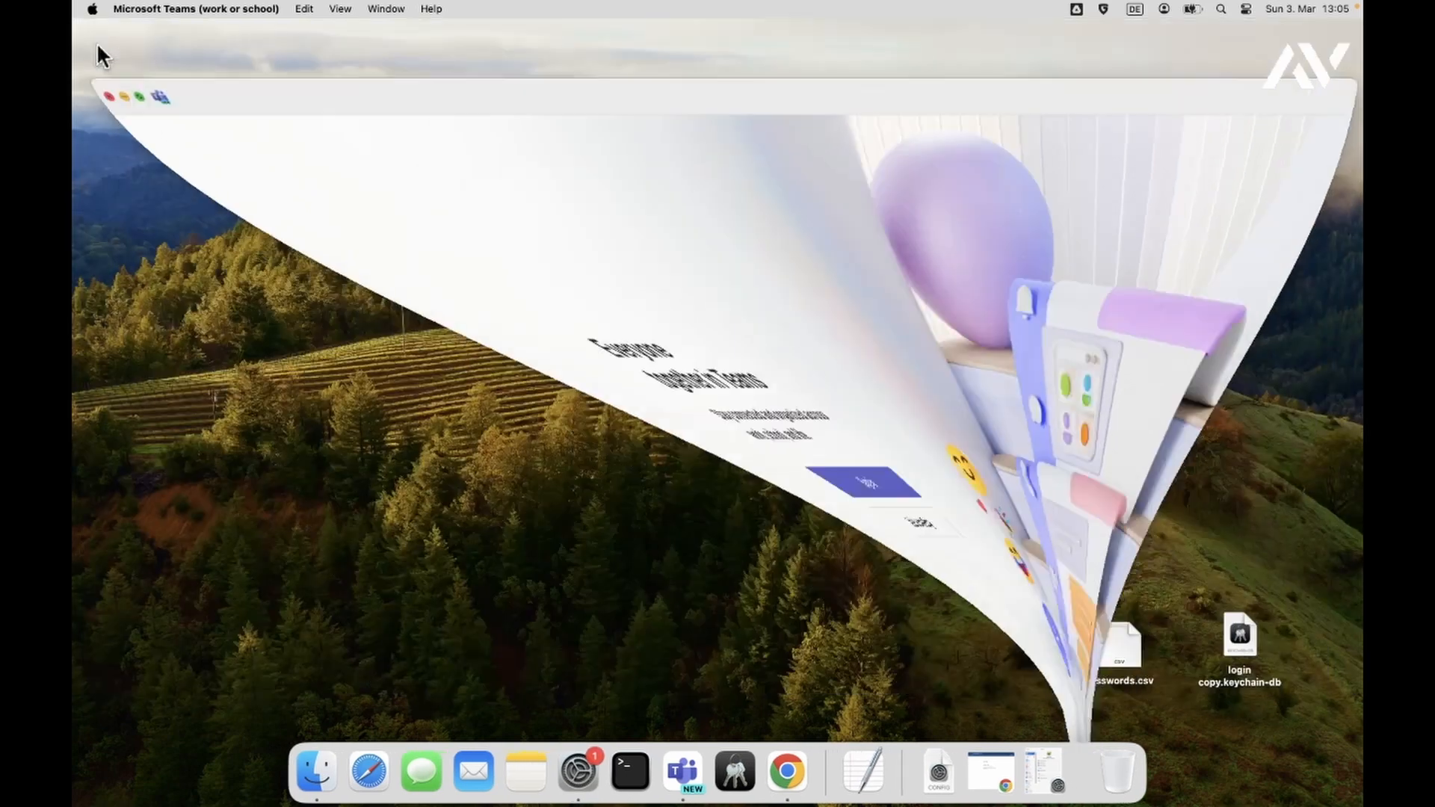
- Return to System Settings, open the Passwords pane, and unlock it with the login password
left_click(562, 773)
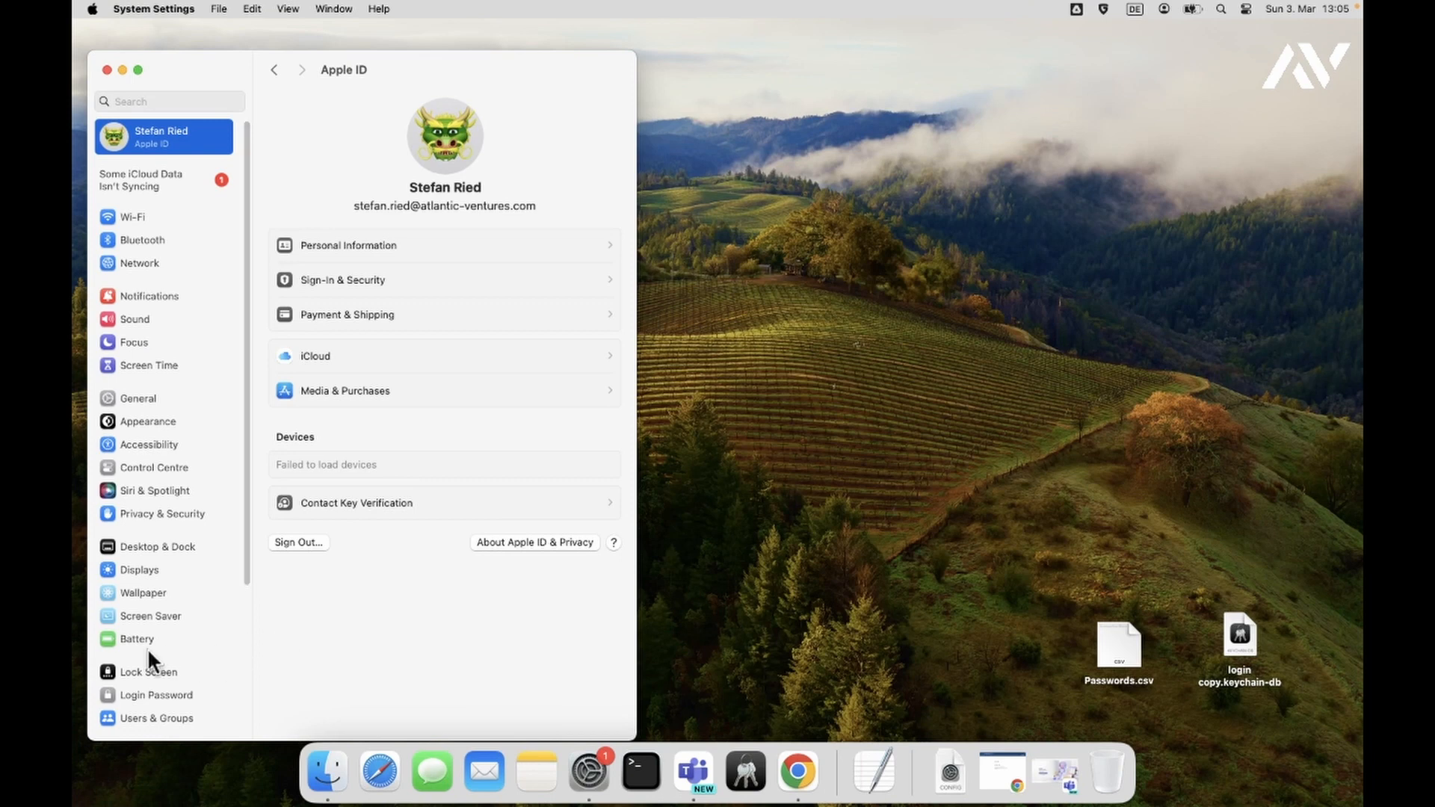
scroll(180, 658, "down", 1)
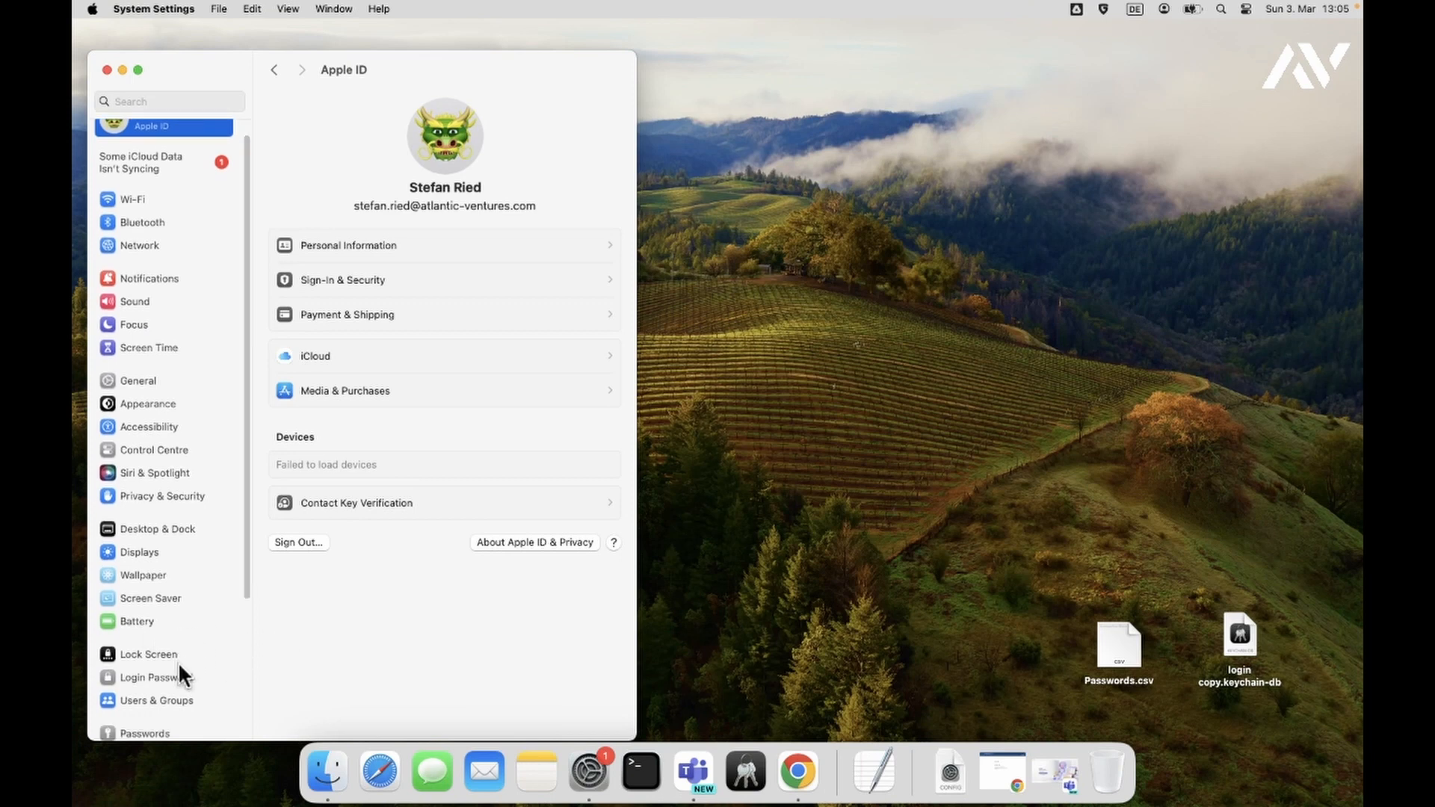
left_click(152, 733)
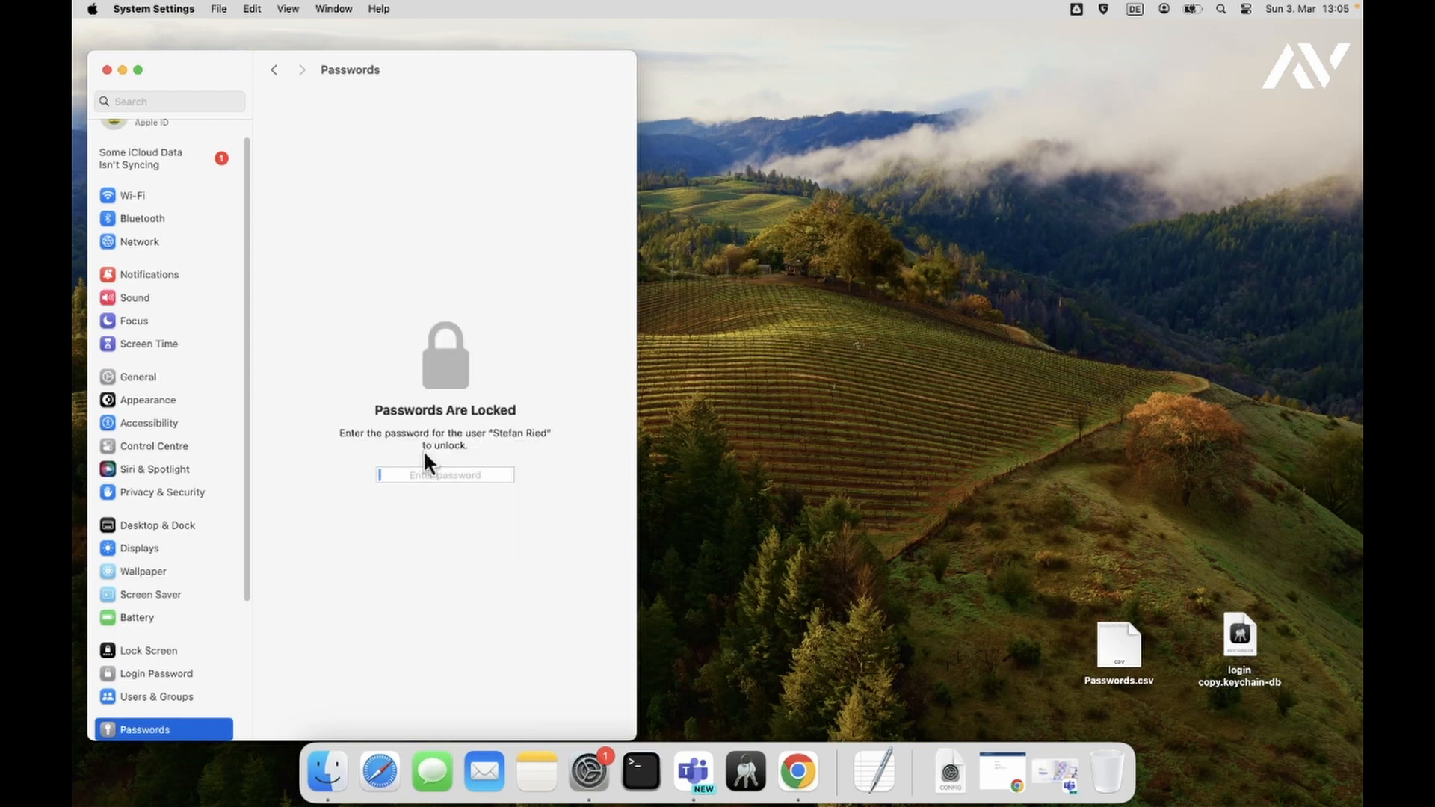
type("••••••••")
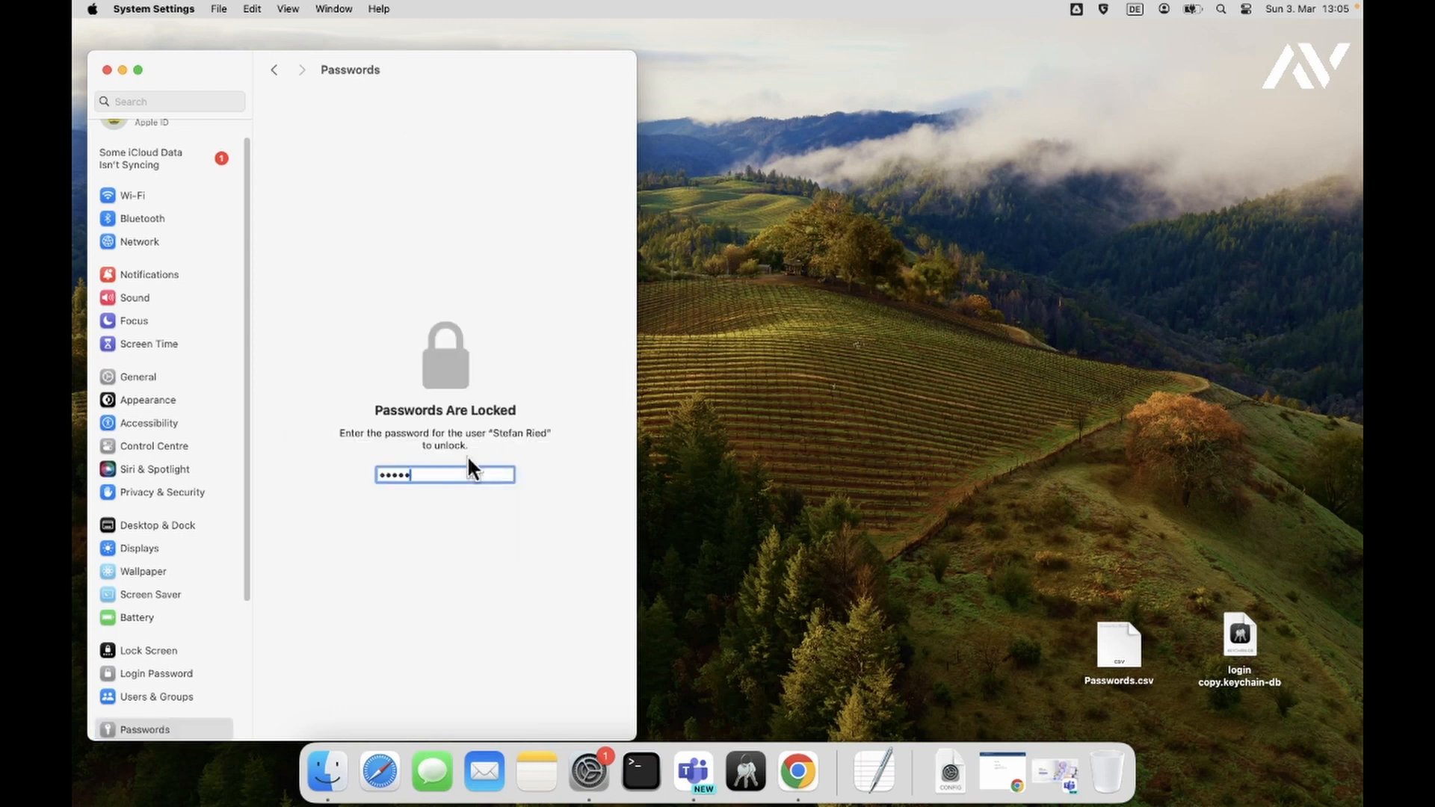
key("Return")
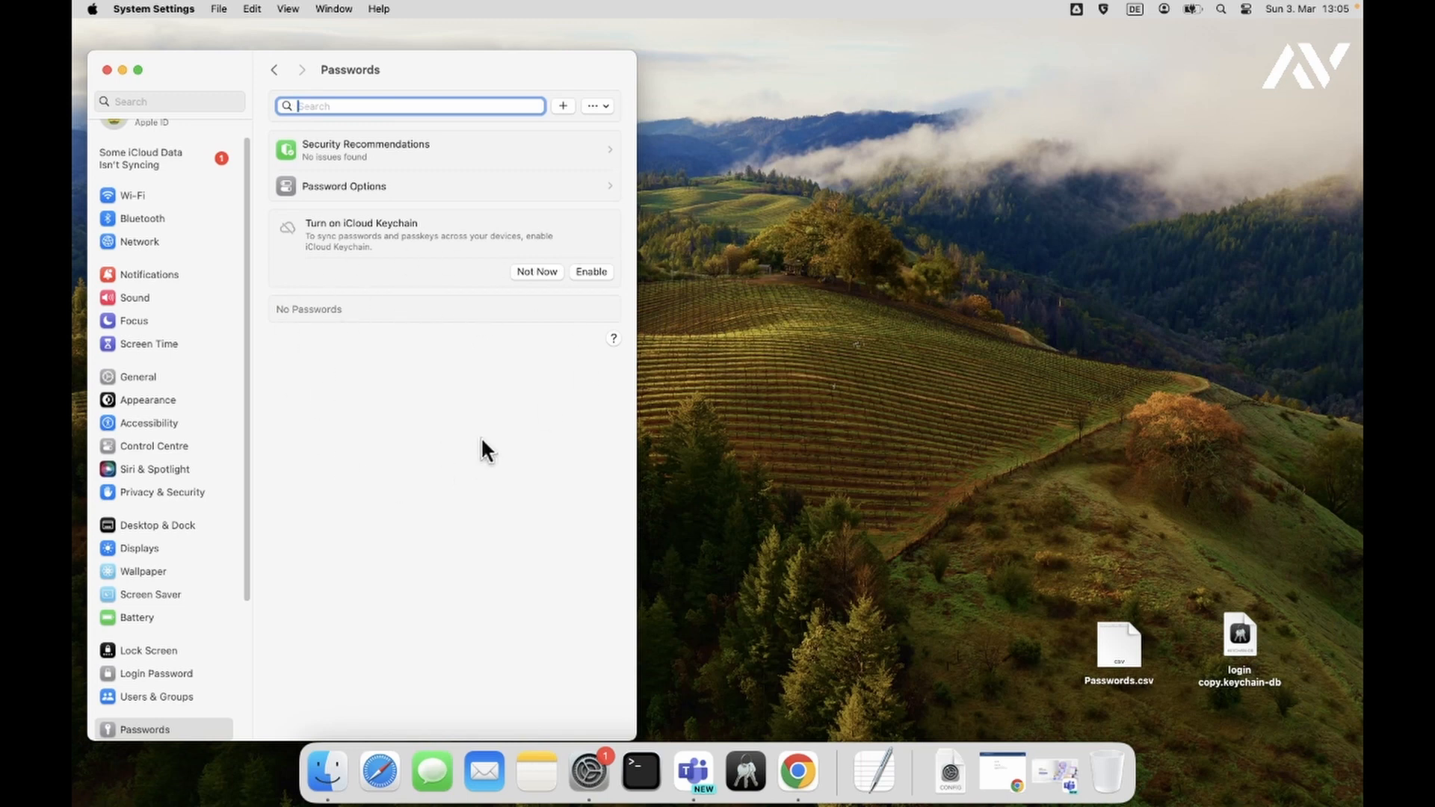
- Import passwords from Passwords.csv on the Desktop using the list's … menu
left_click(602, 108)
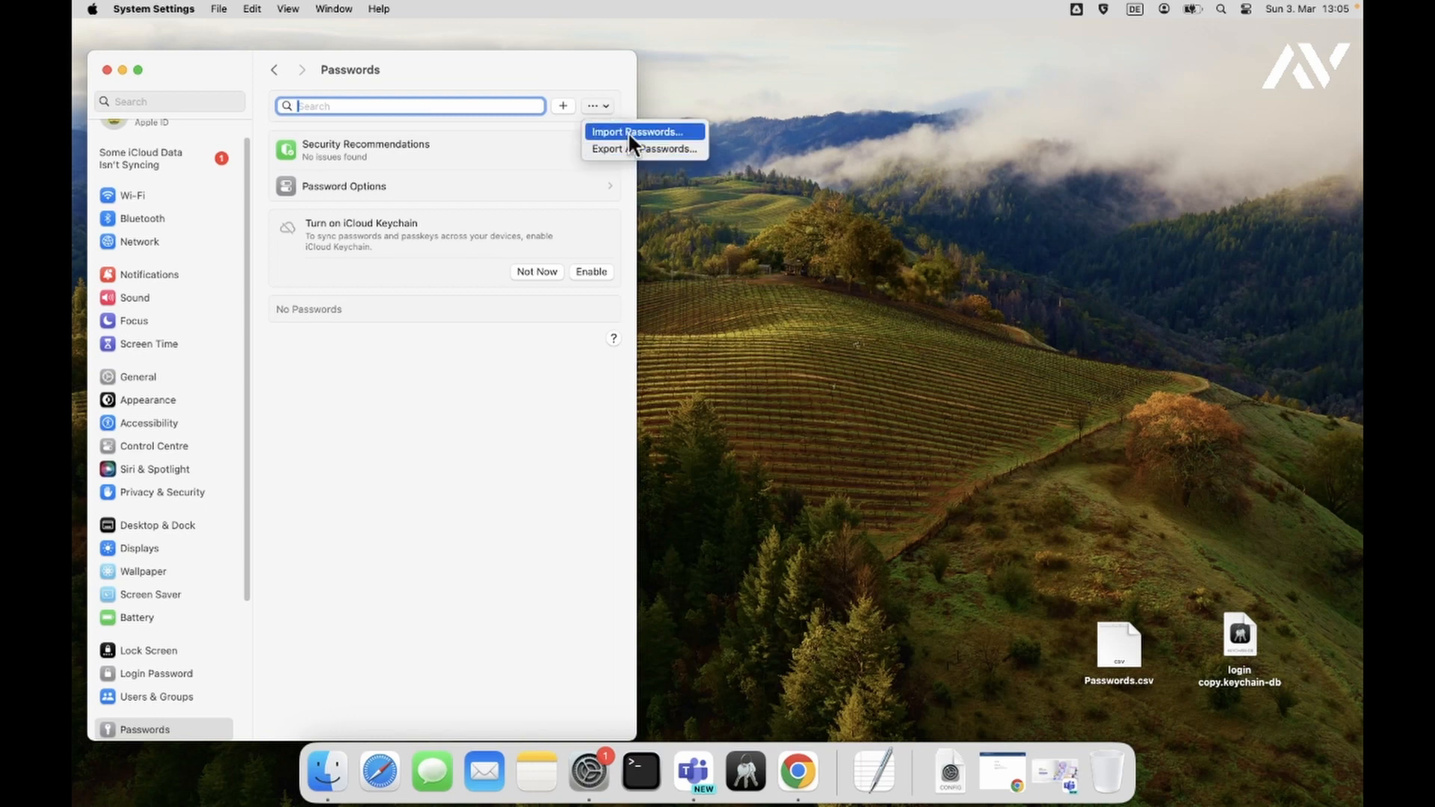
left_click(627, 132)
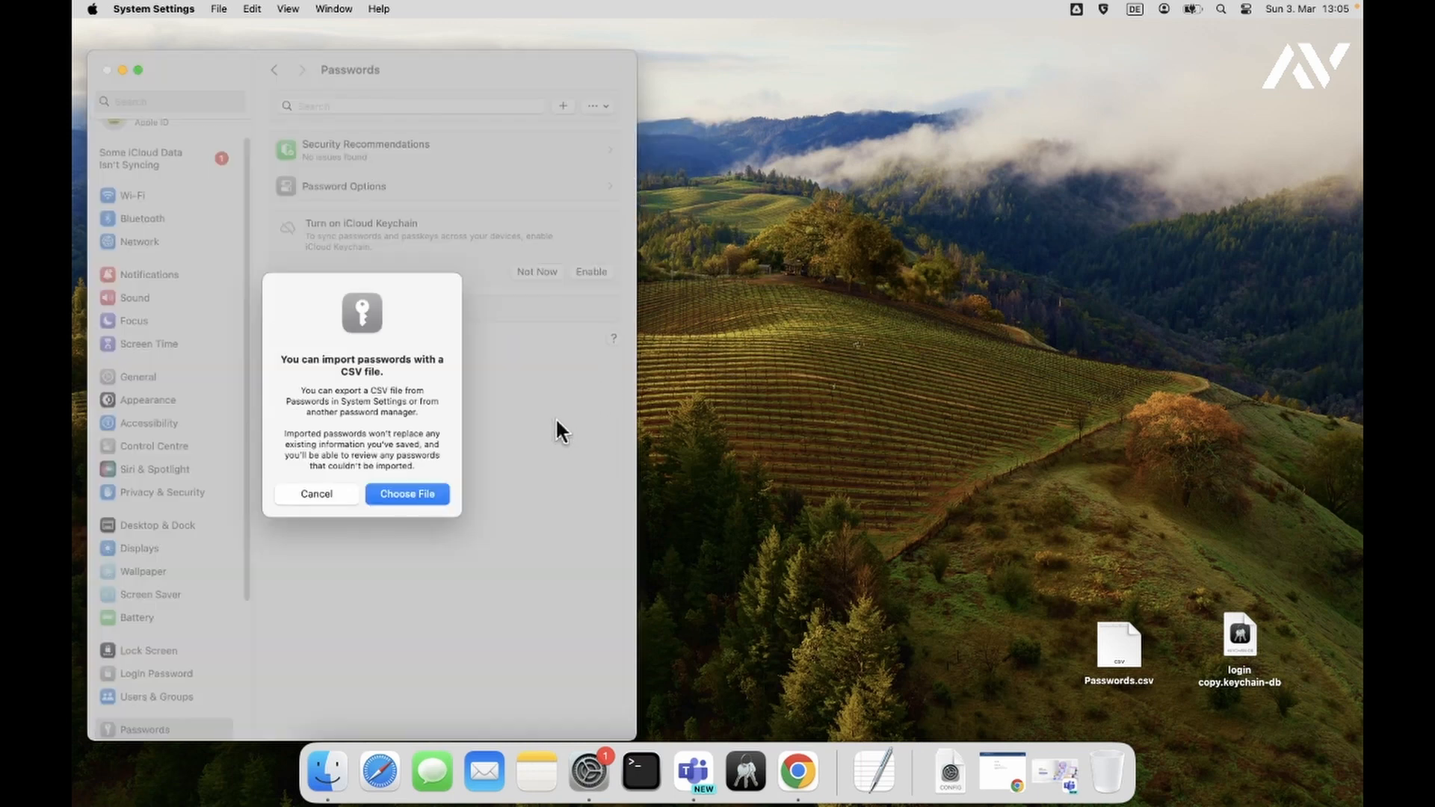
left_click(420, 495)
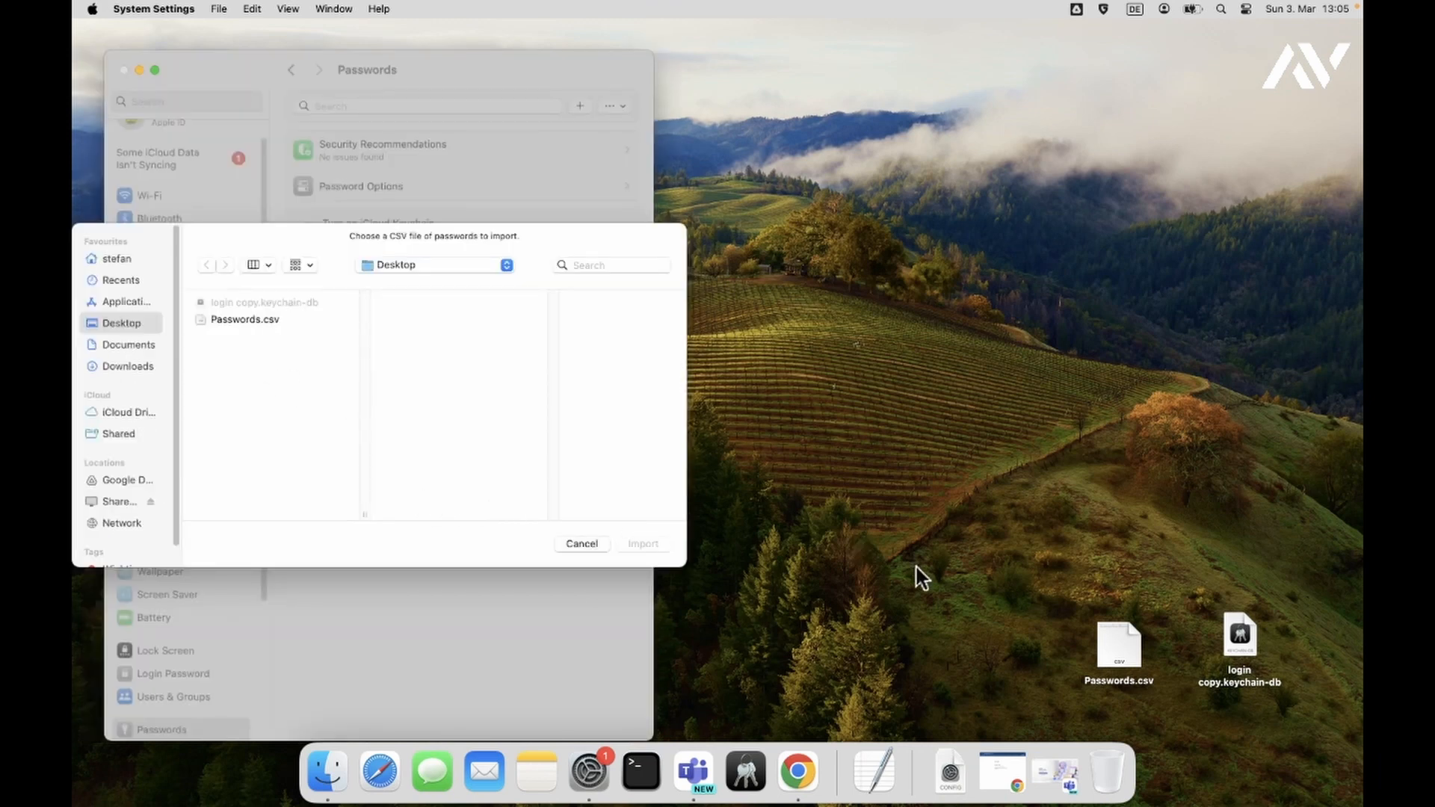
left_click(245, 319)
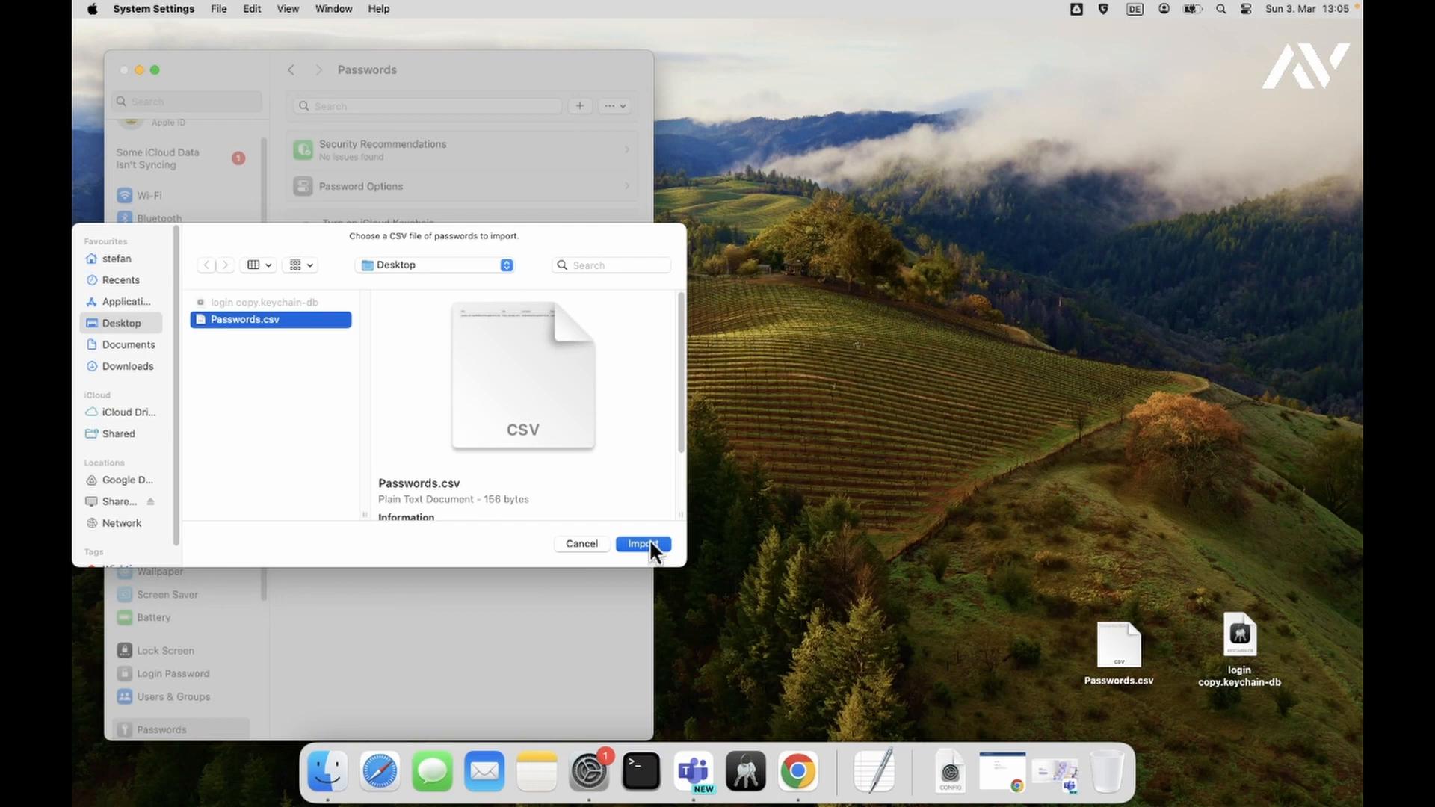
left_click(648, 542)
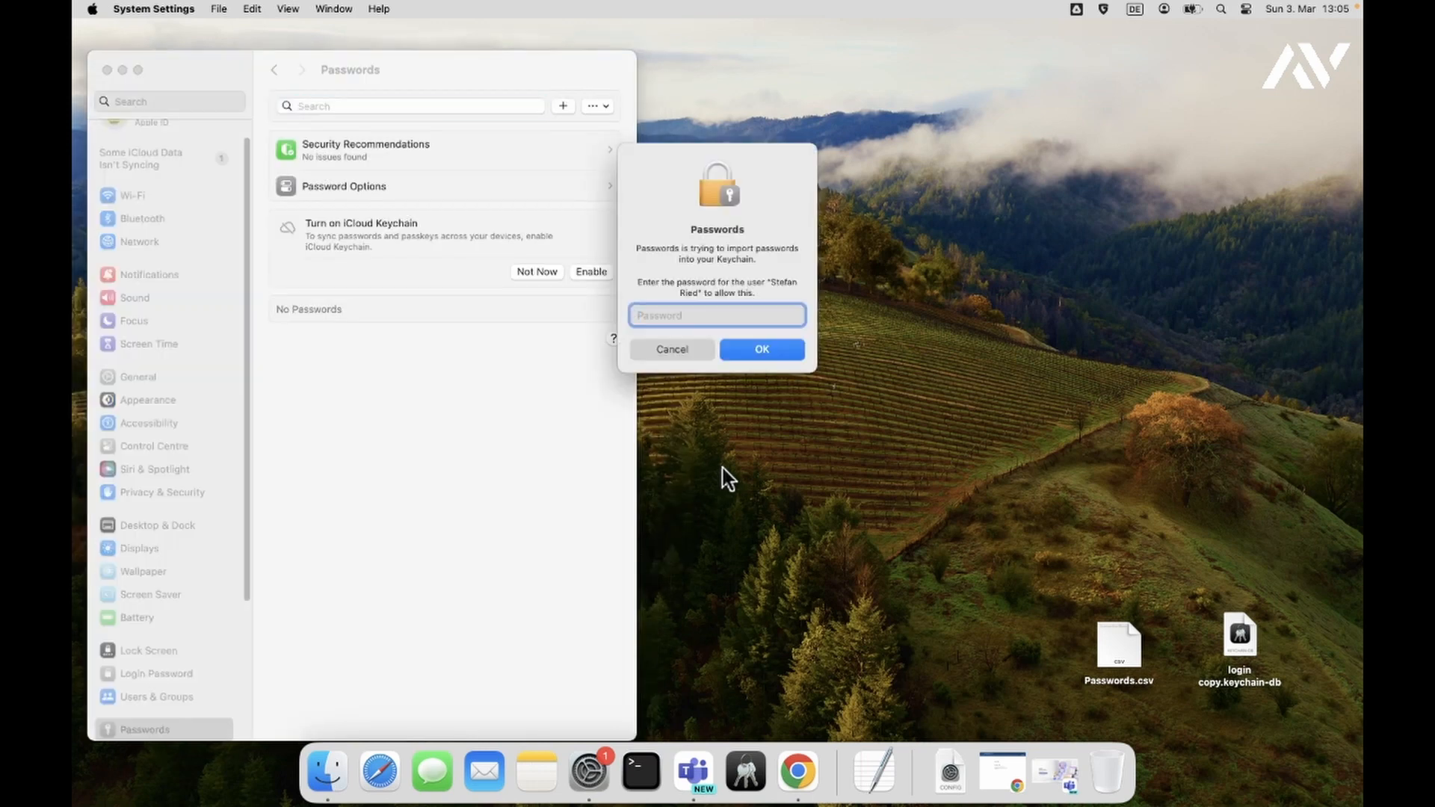
- Authorise the import with the keychain password, keep Passwords.csv, and select the google.com entry
type("••••••••")
key("Return")
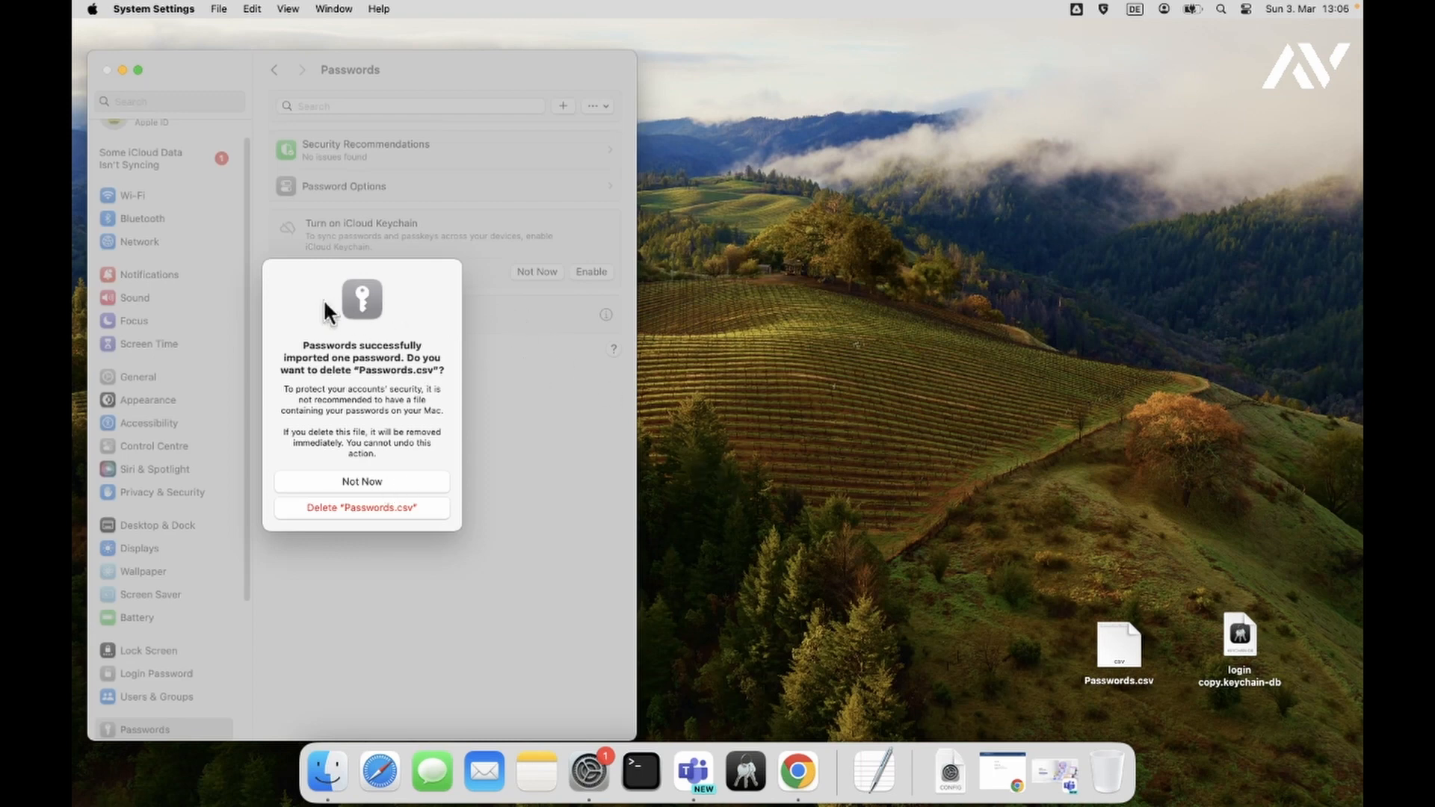
left_click(405, 482)
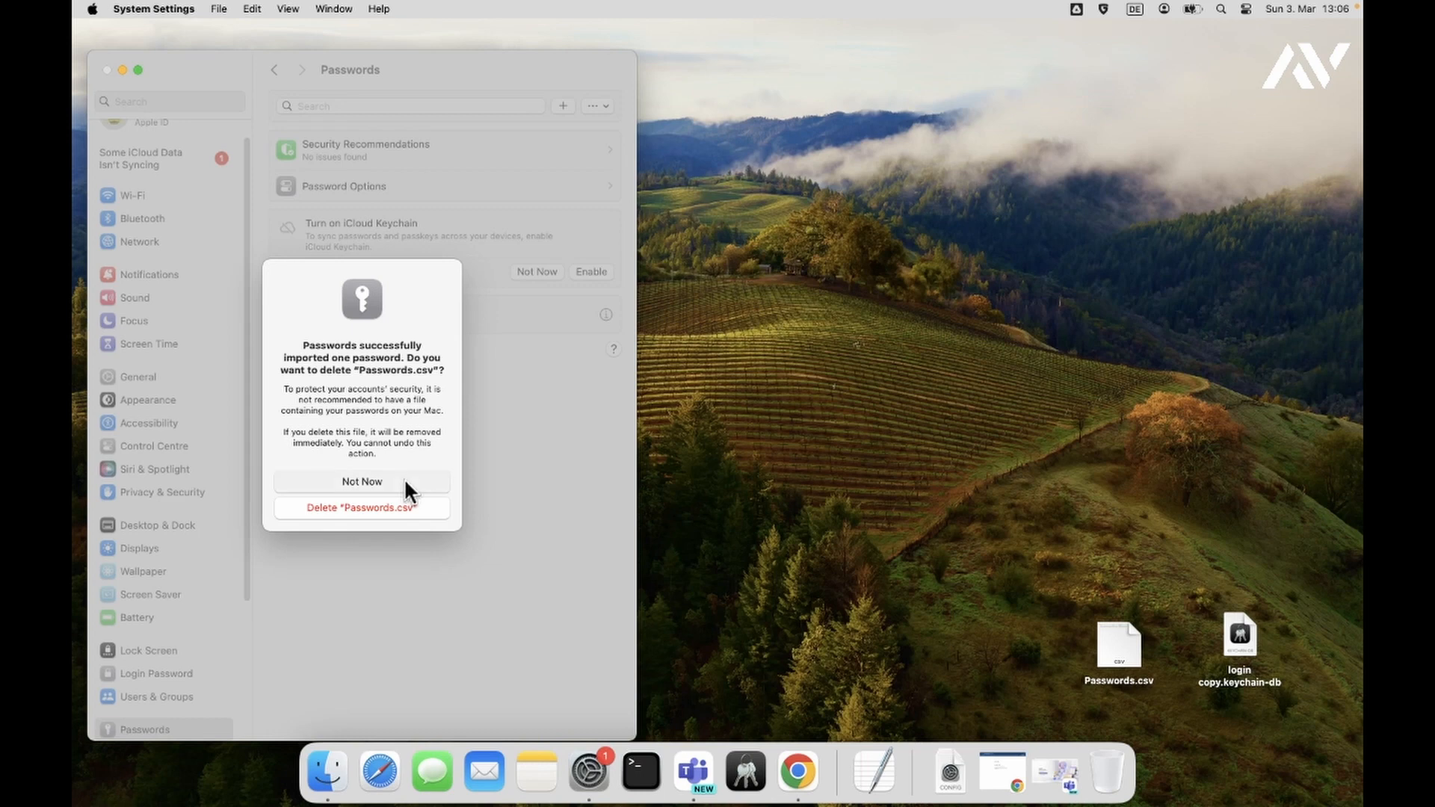
left_click(402, 315)
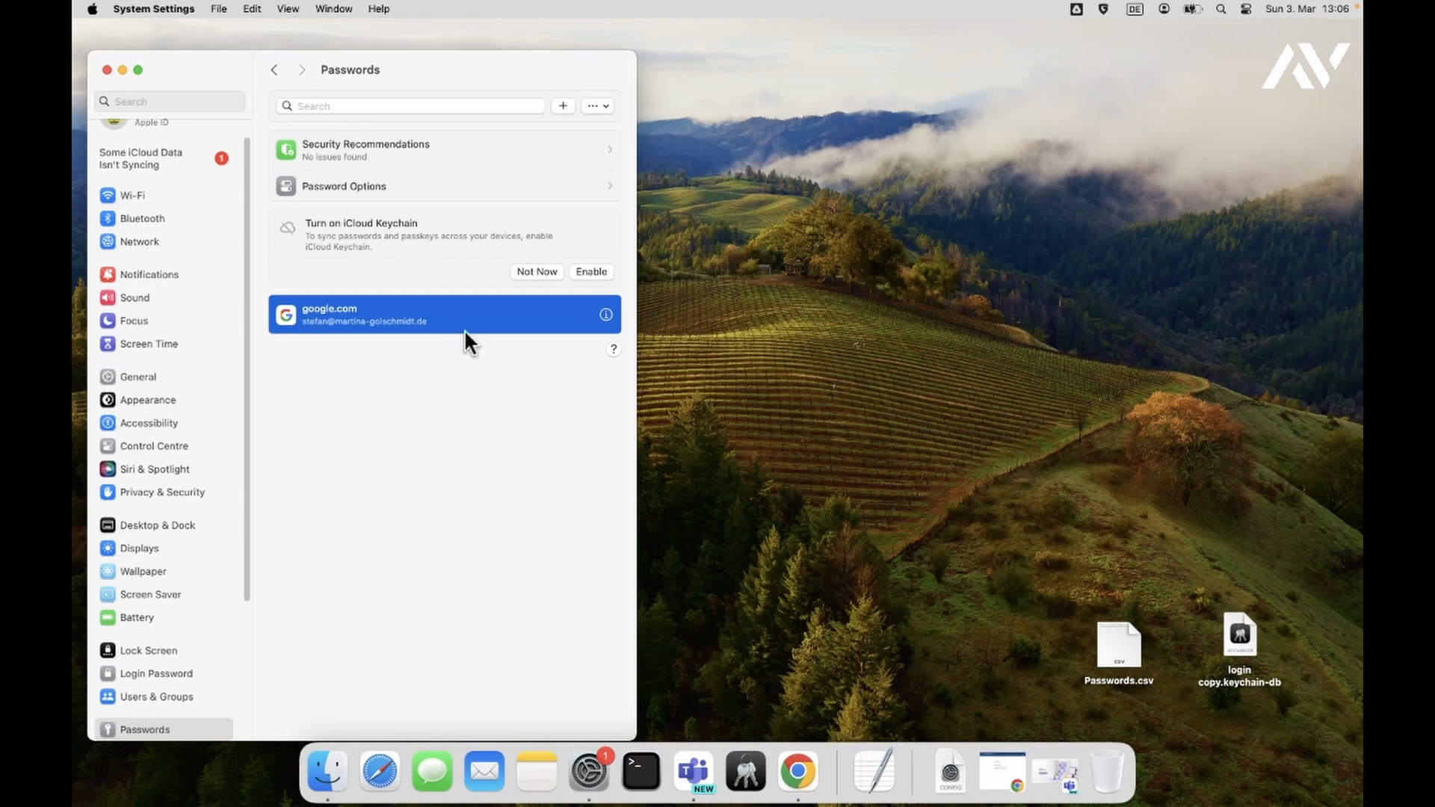
- Move Passwords.csv from the desktop to the Bin, then switch back to Microsoft Teams
left_click(1116, 641)
right_click(1114, 635)
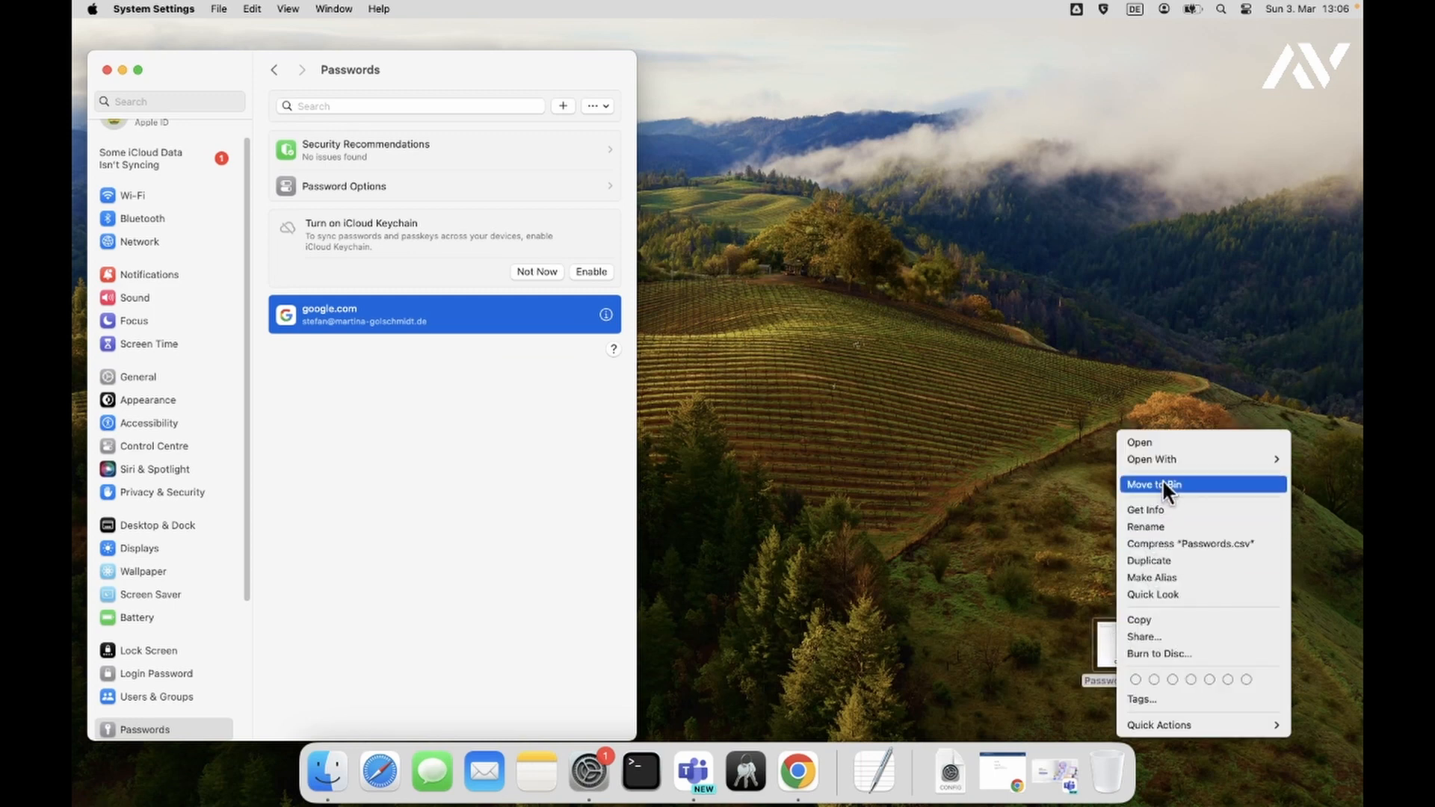
left_click(945, 505)
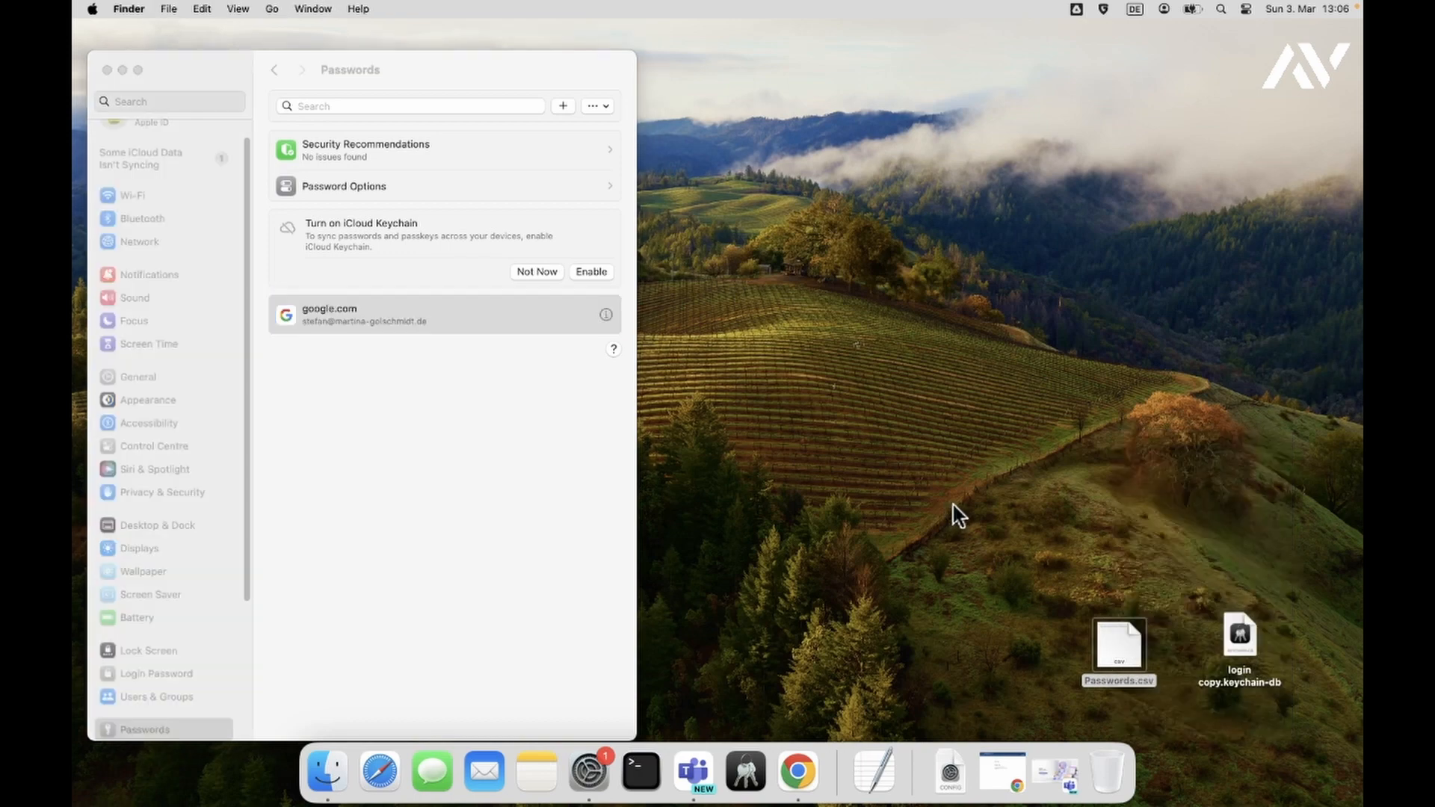
left_click(700, 777)
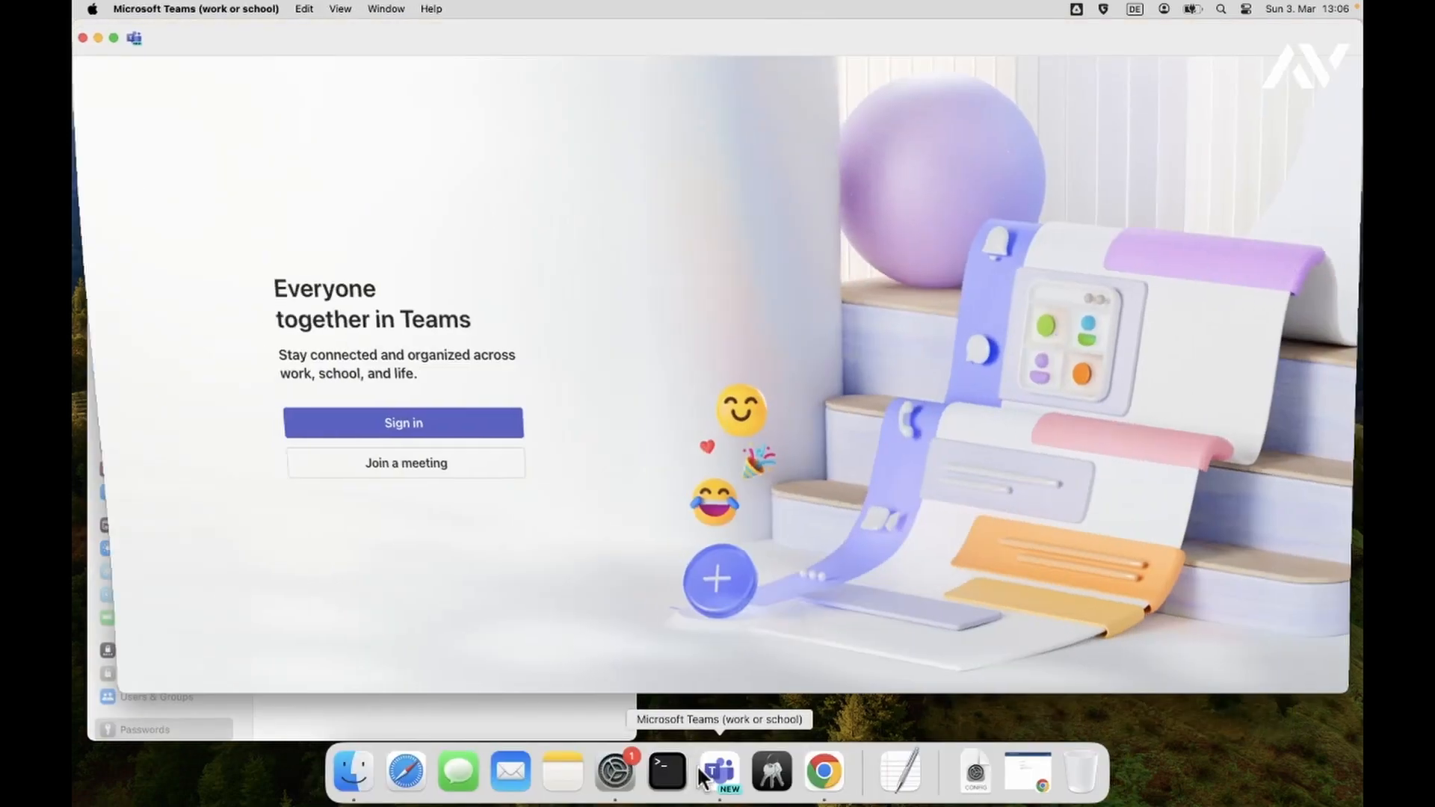